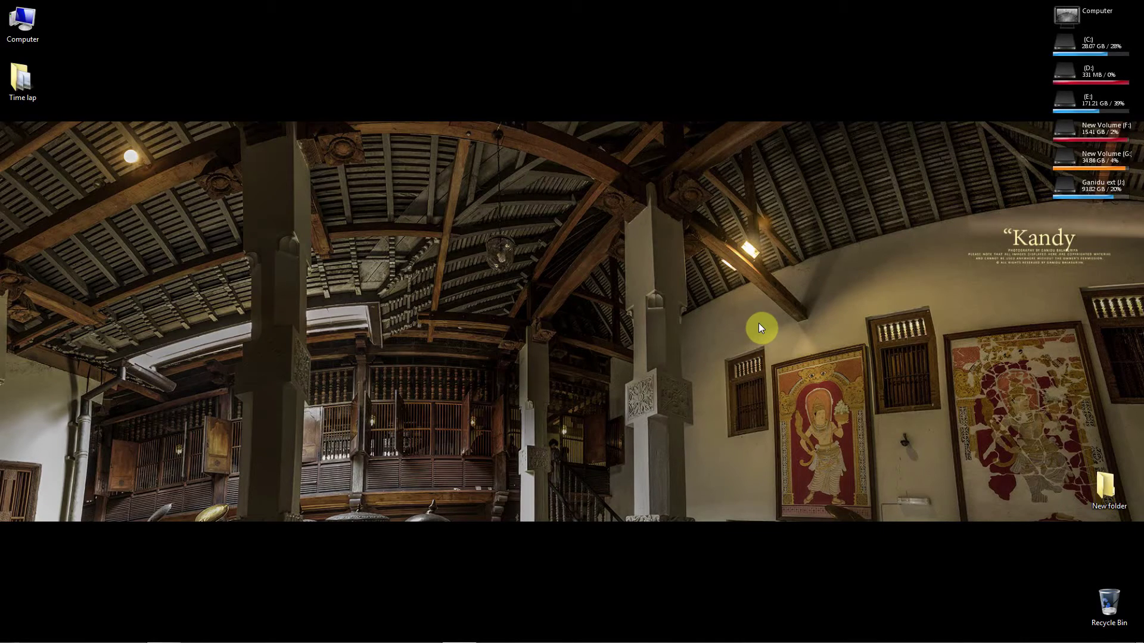
# Drag the Time lap folder into Lightroom's Library and import its 120 photos
pyautogui.doubleClick(17, 100)
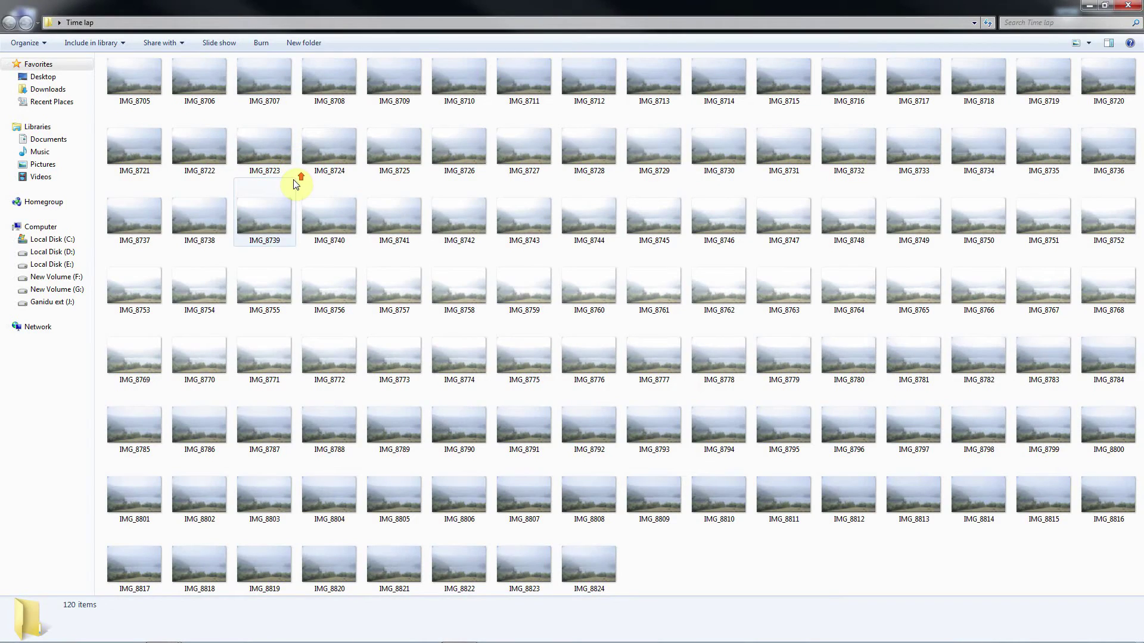
pyautogui.click(1127, 5)
pyautogui.moveTo(24, 83); pyautogui.dragTo(194, 208)
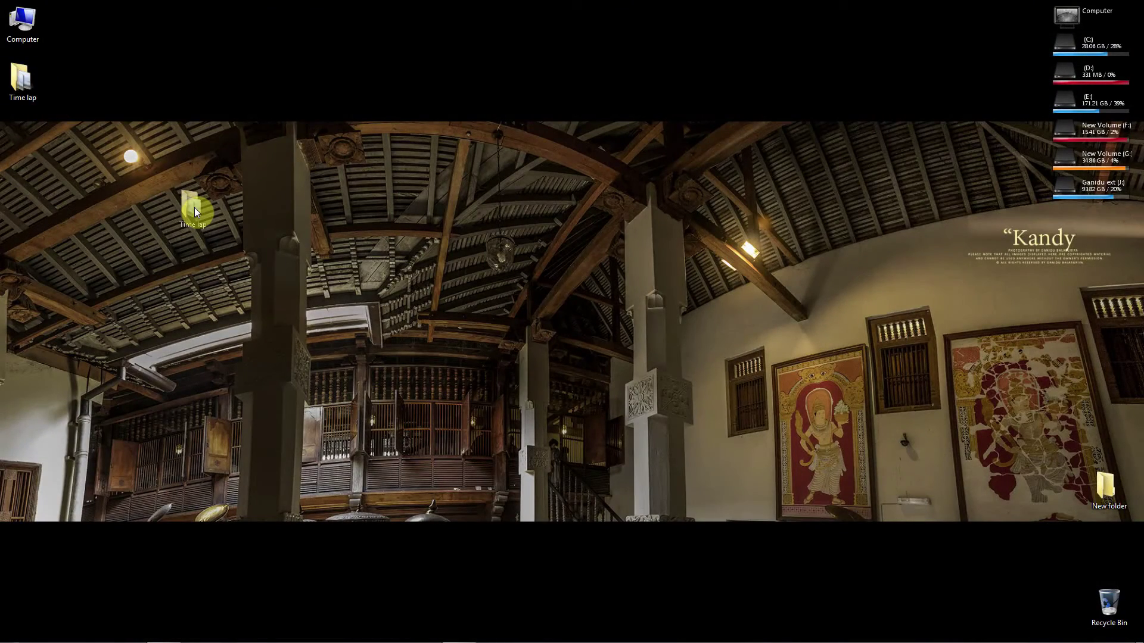
pyautogui.hotkey('alt', 'Tab')
pyautogui.hotkey('alt', 'Tab')
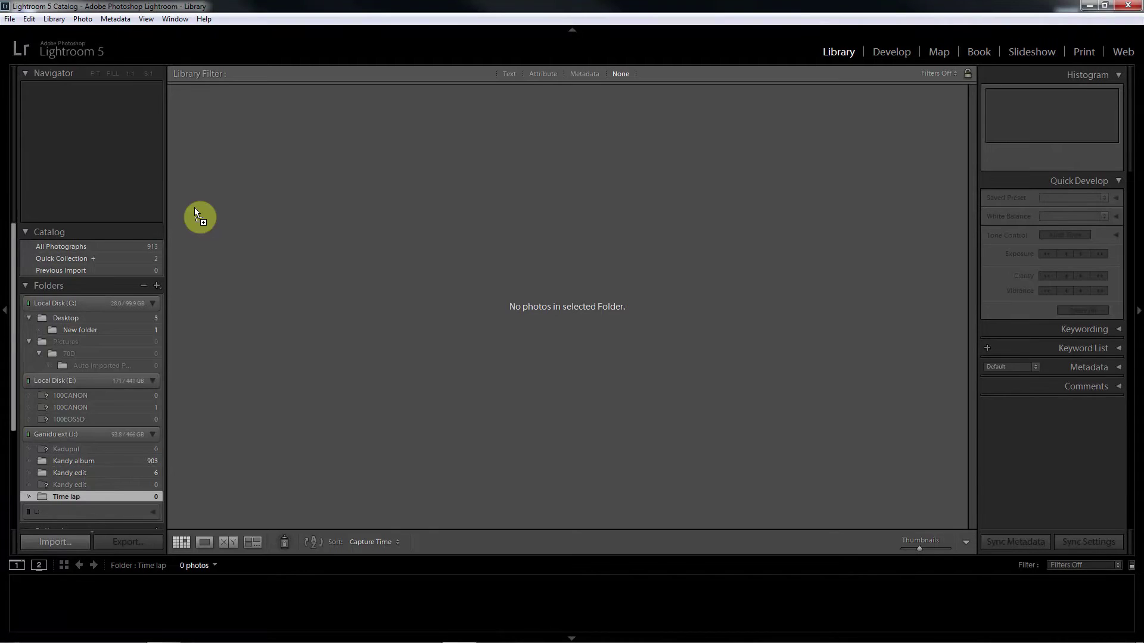
pyautogui.moveTo(194, 207); pyautogui.dragTo(378, 294)
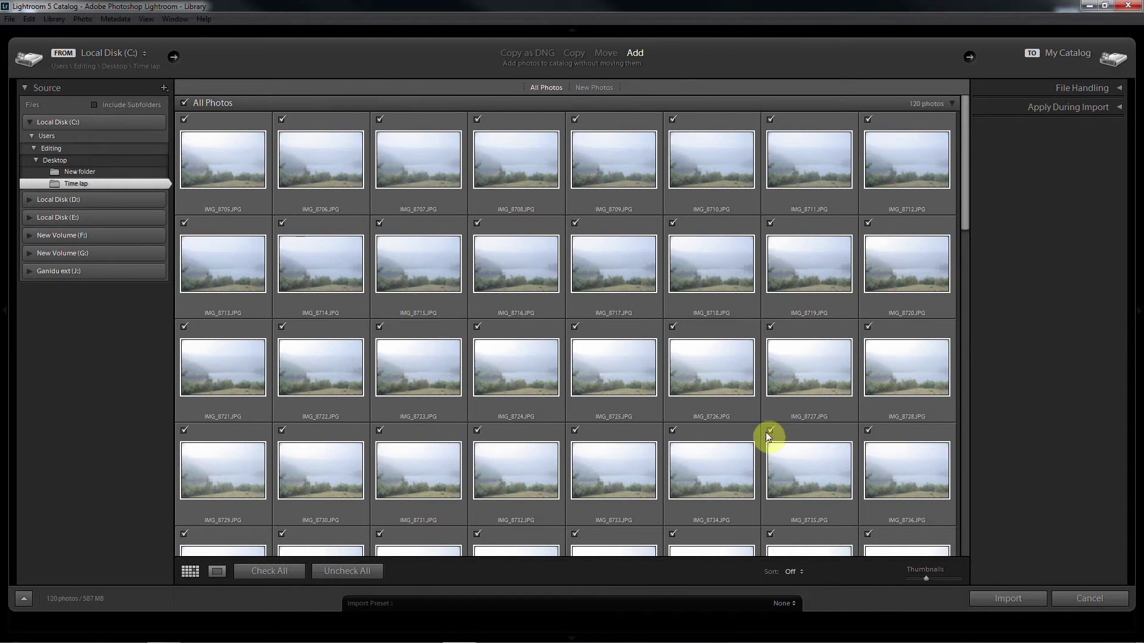
pyautogui.click(1003, 599)
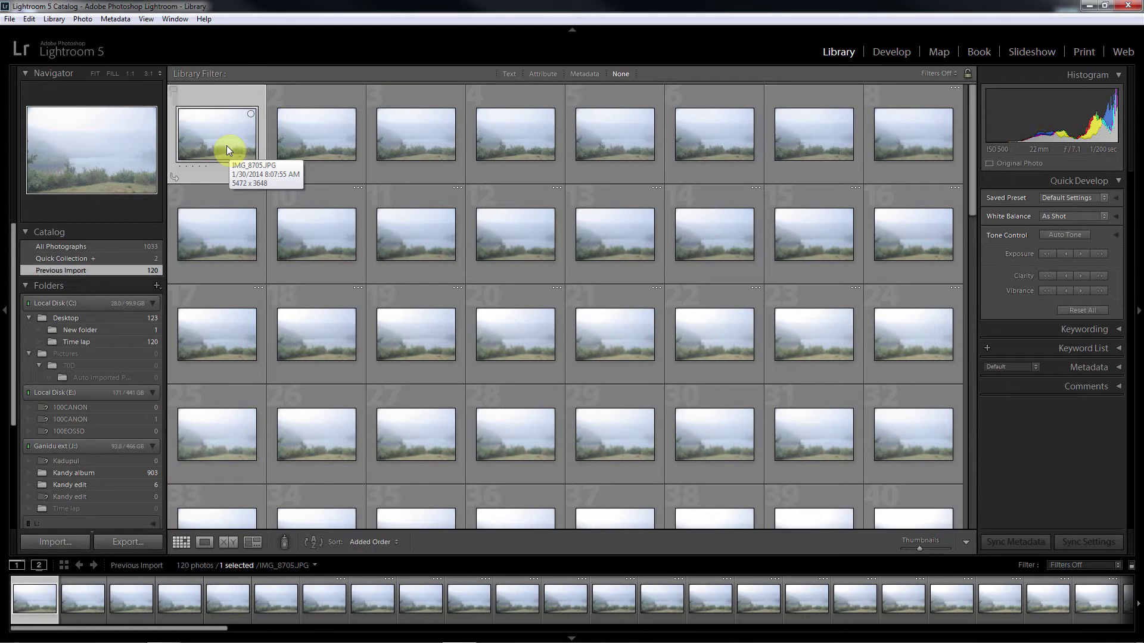
pyautogui.press('f')
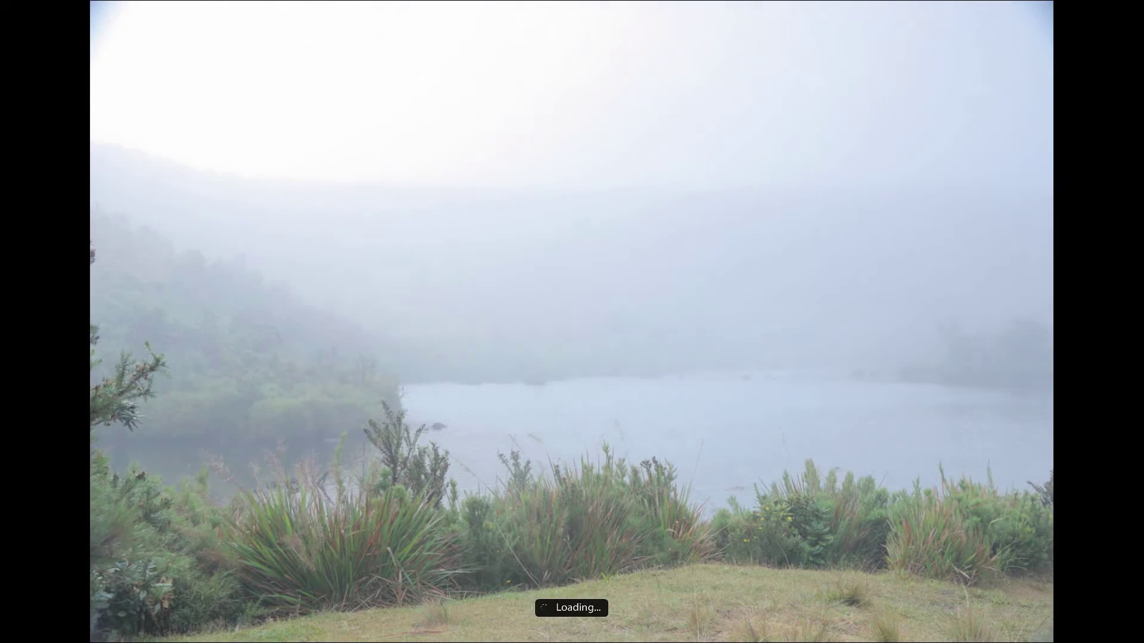
pyautogui.press('Escape')
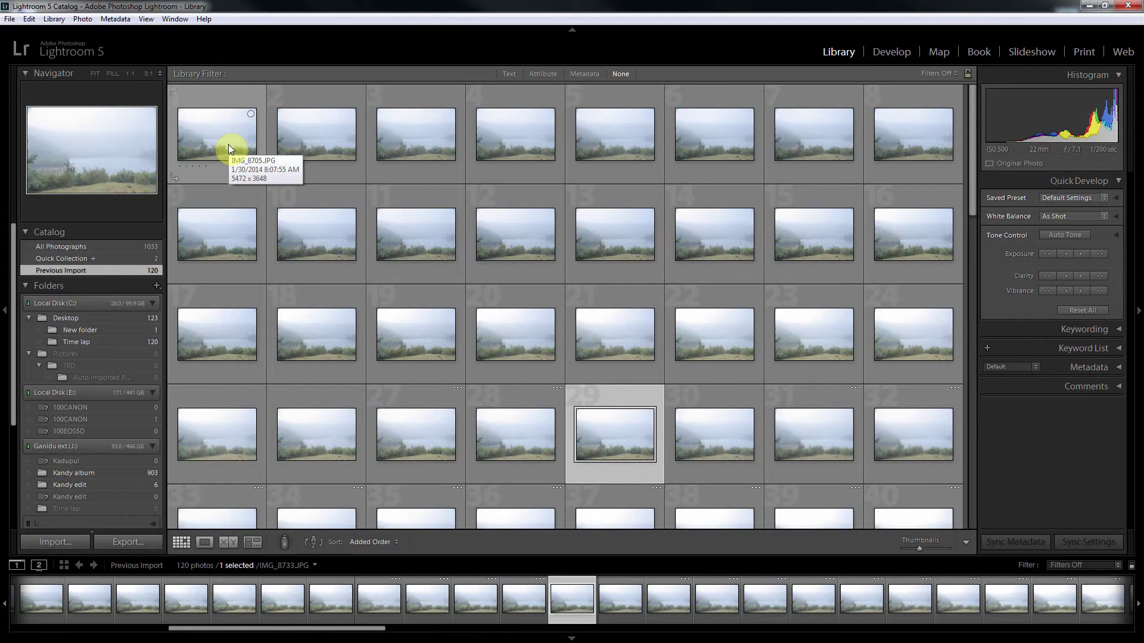
pyautogui.click(230, 146)
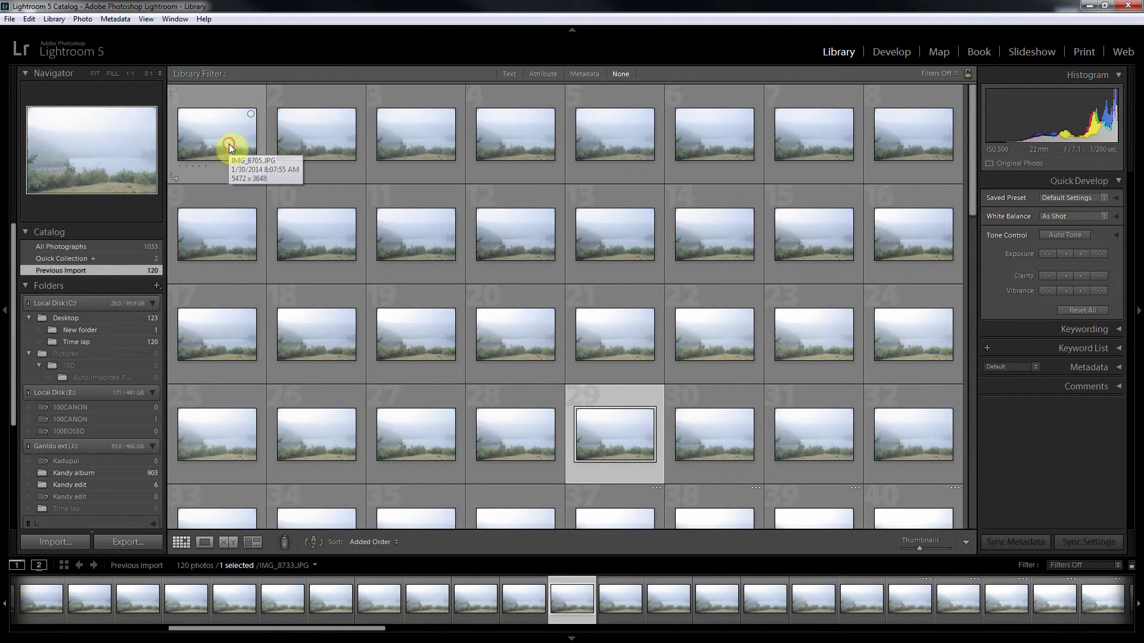
pyautogui.click(299, 149)
pyautogui.click(420, 155)
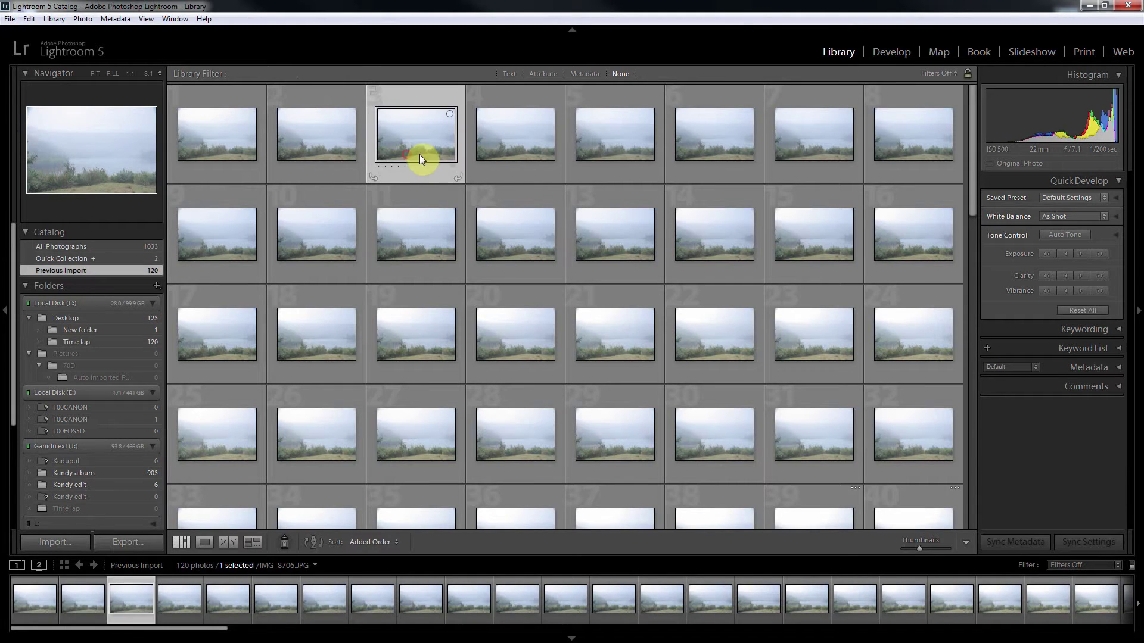
pyautogui.click(497, 151)
pyautogui.click(606, 144)
pyautogui.click(713, 146)
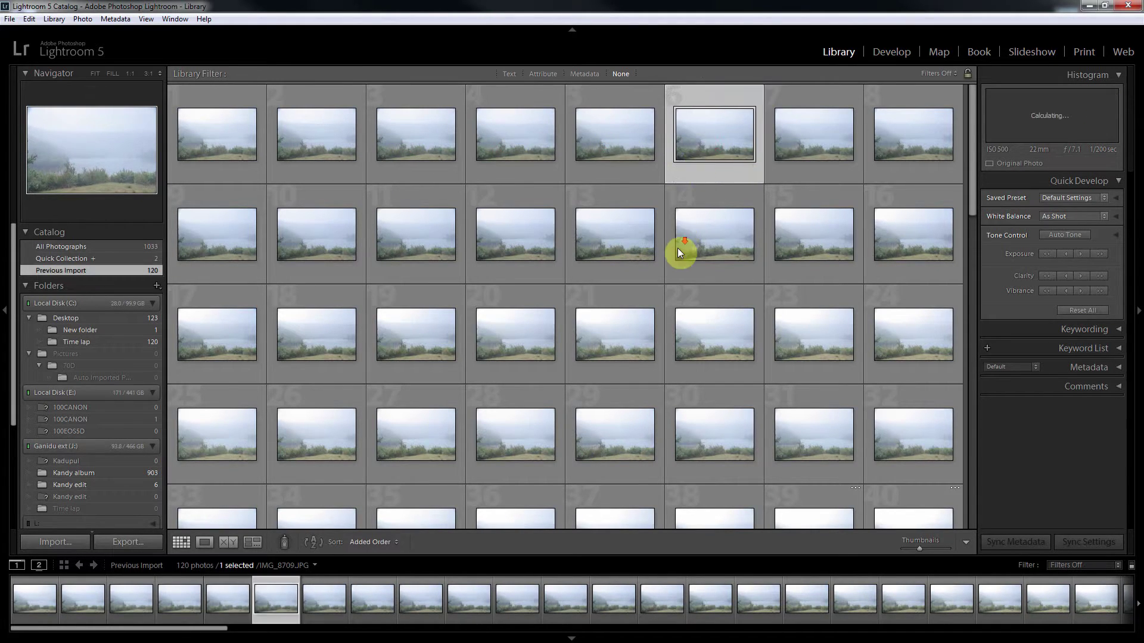
pyautogui.scroll(-10, 587, 311)
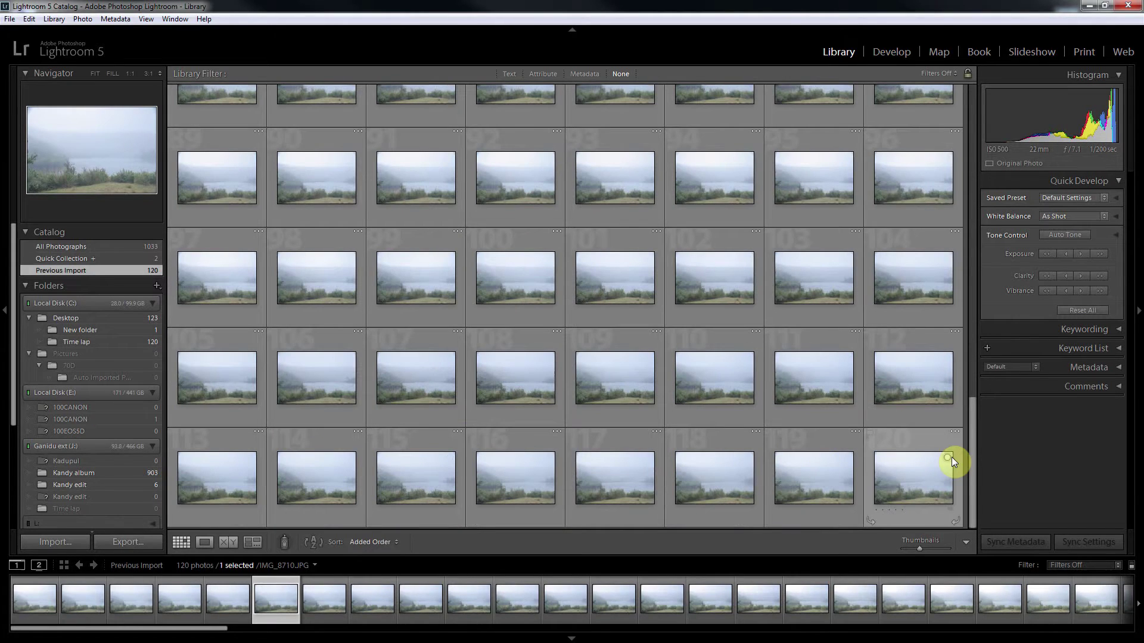
pyautogui.moveTo(885, 459)
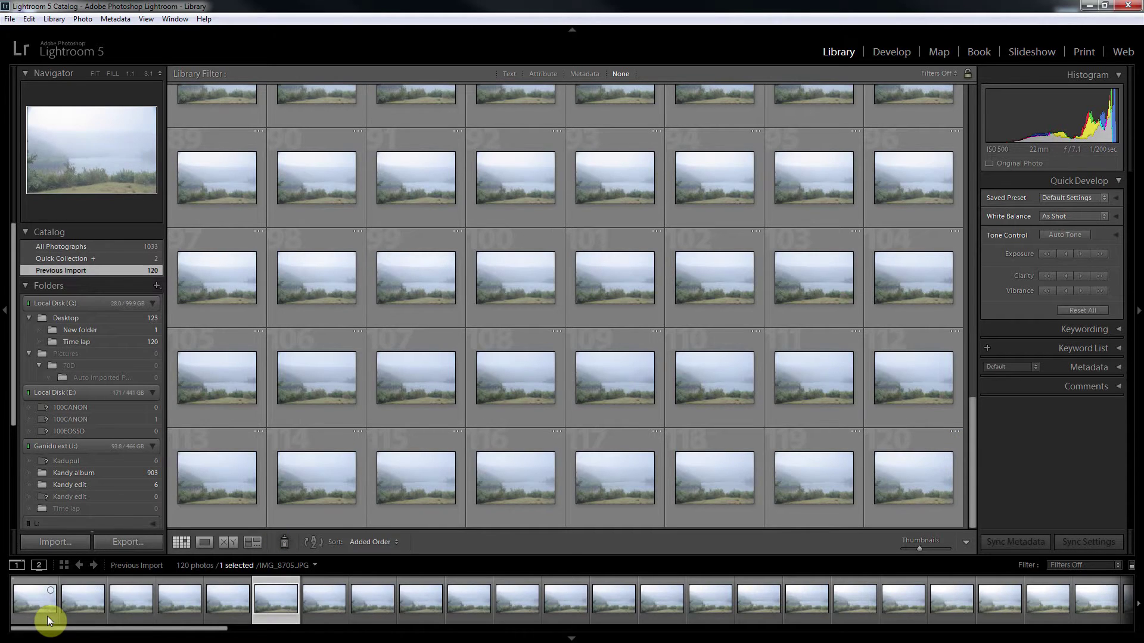
pyautogui.click(33, 601)
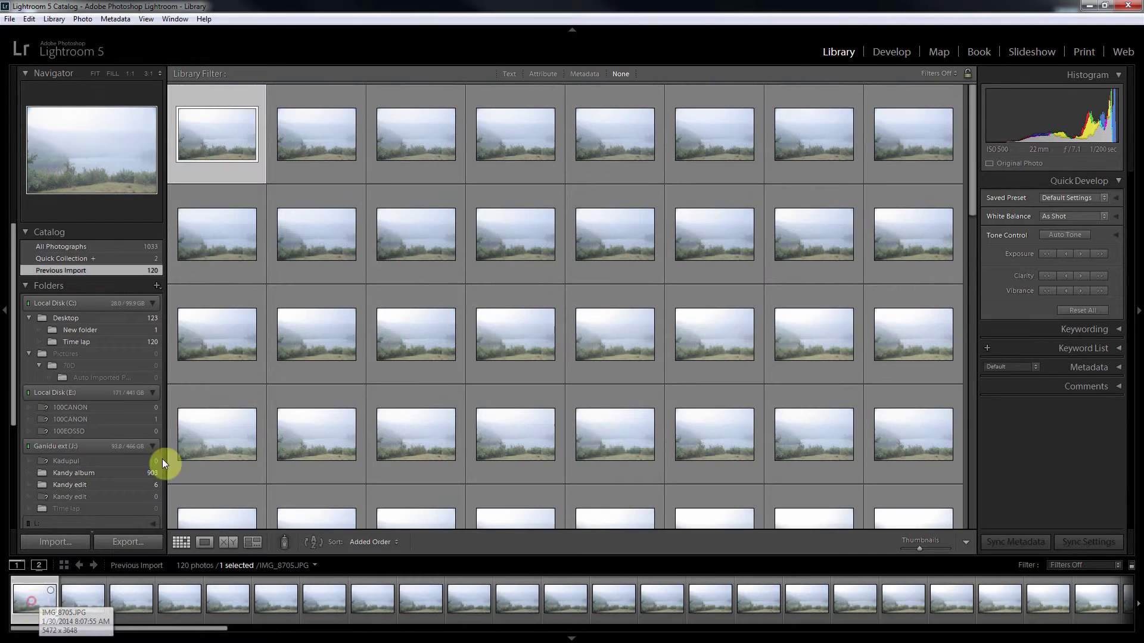
# Open the first lake photo in Develop and set Shadows −74 and Exposure −1.07
pyautogui.click(887, 53)
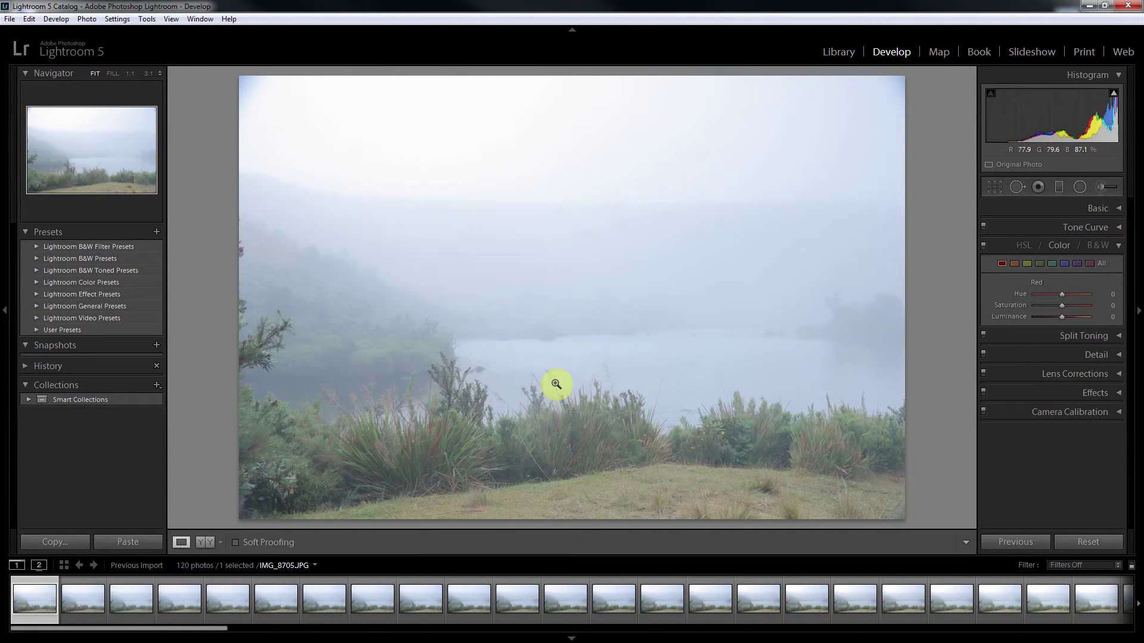
pyautogui.click(1120, 247)
pyautogui.click(1124, 210)
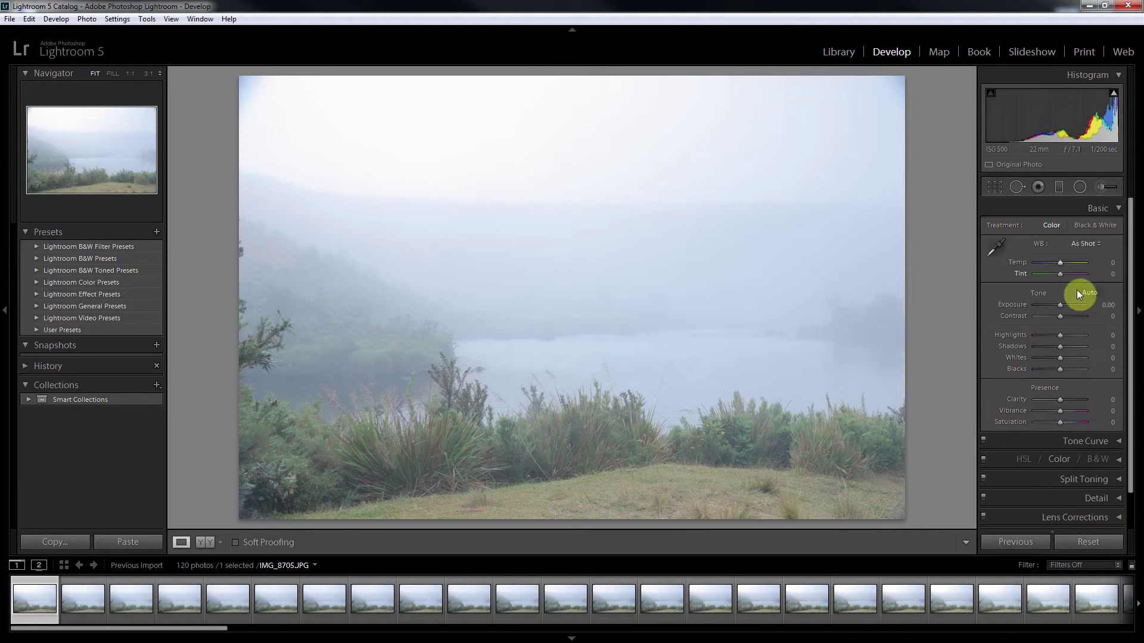
pyautogui.moveTo(1061, 348)
pyautogui.mouseDown()
pyautogui.moveTo(1113, 351)
pyautogui.moveTo(1043, 350)
pyautogui.moveTo(1051, 346)
pyautogui.mouseUp()
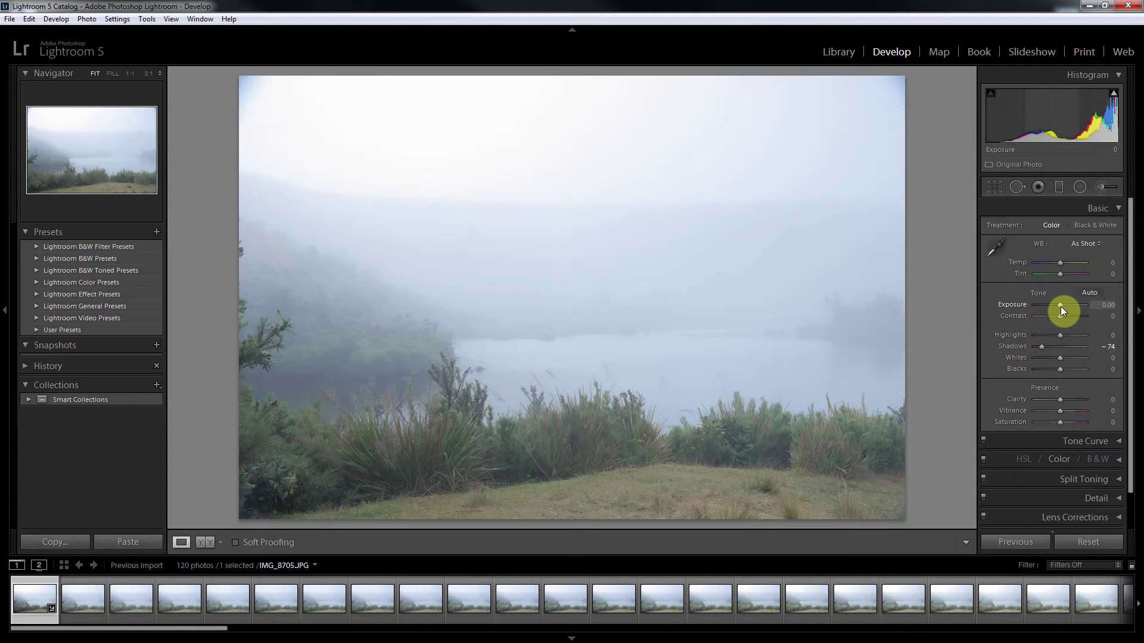
pyautogui.moveTo(1060, 306); pyautogui.dragTo(1056, 306)
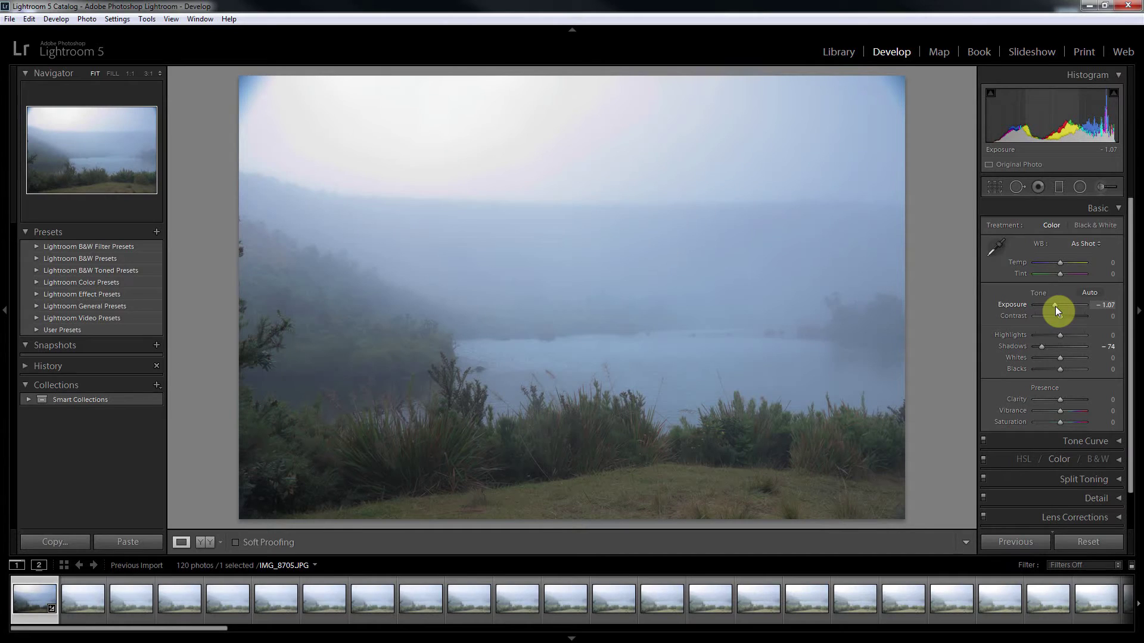
# Lower Blacks to −52 with clipping preview, and raise Clarity to +69 and Vibrance to +43
pyautogui.keyDown('alt'); pyautogui.click(1060, 370); pyautogui.keyUp('alt')
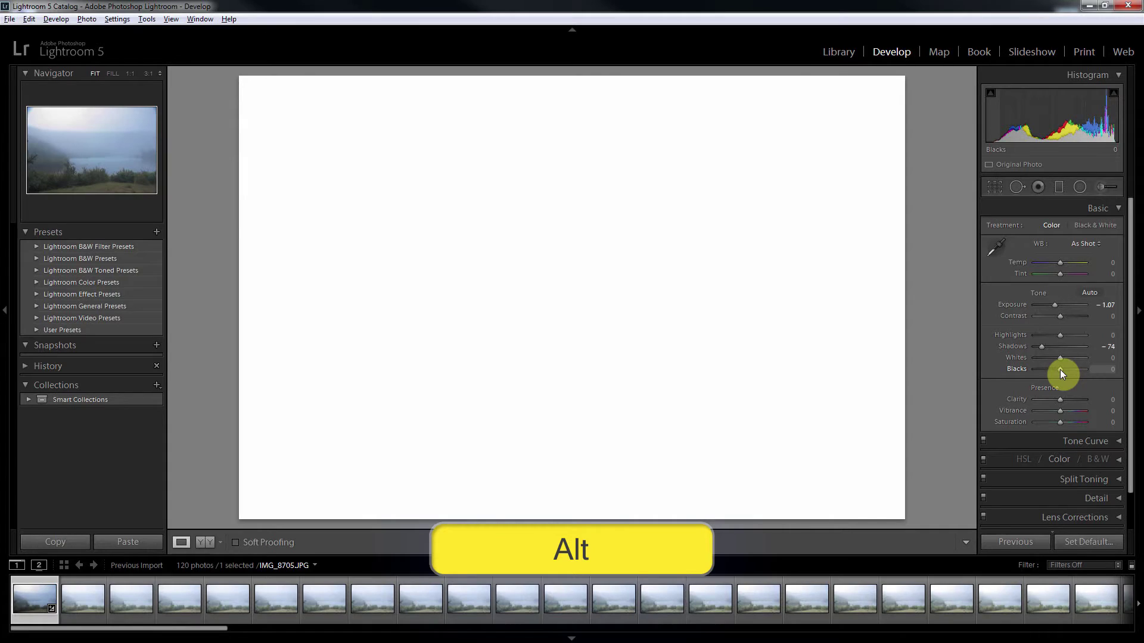
pyautogui.moveTo(1060, 369); pyautogui.dragTo(1047, 370)
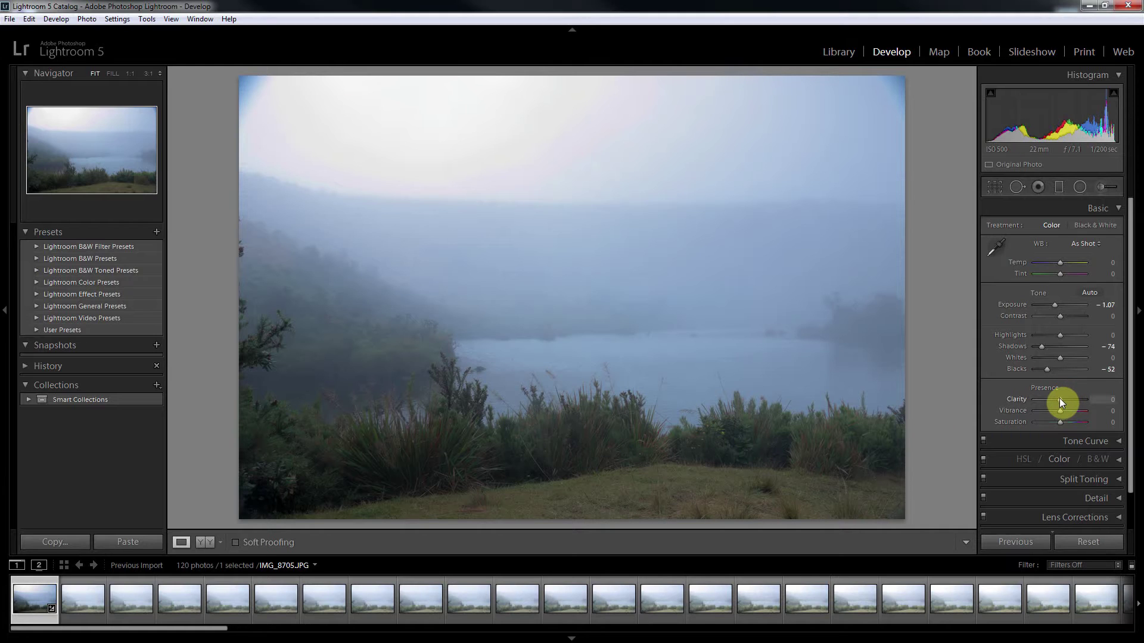
pyautogui.moveTo(1060, 399); pyautogui.dragTo(1077, 398)
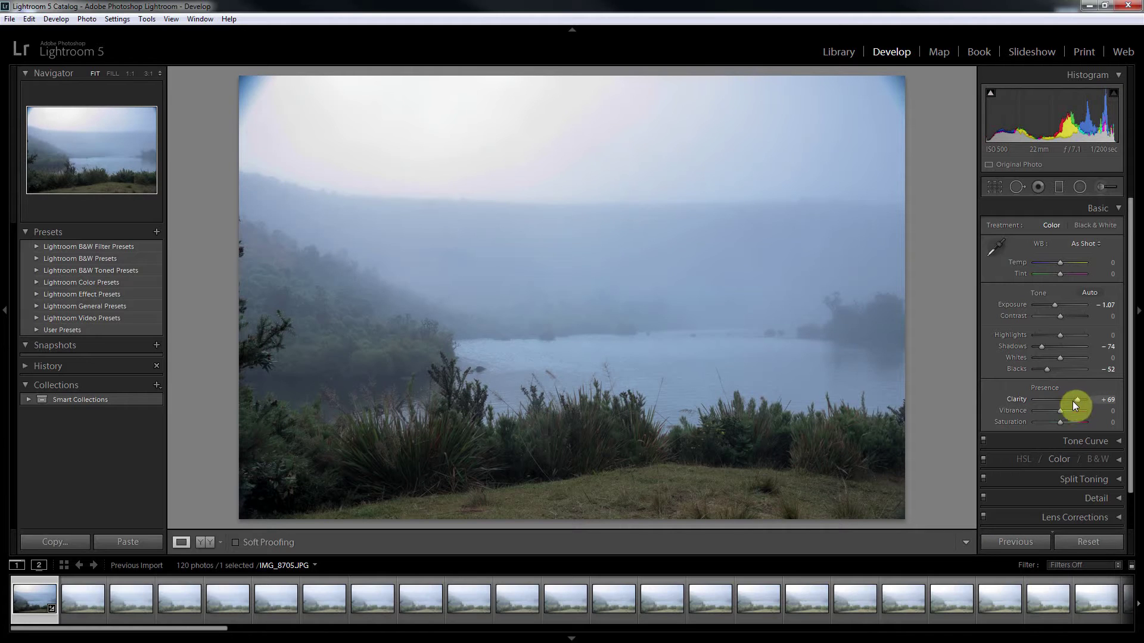
pyautogui.moveTo(1061, 412); pyautogui.dragTo(1072, 412)
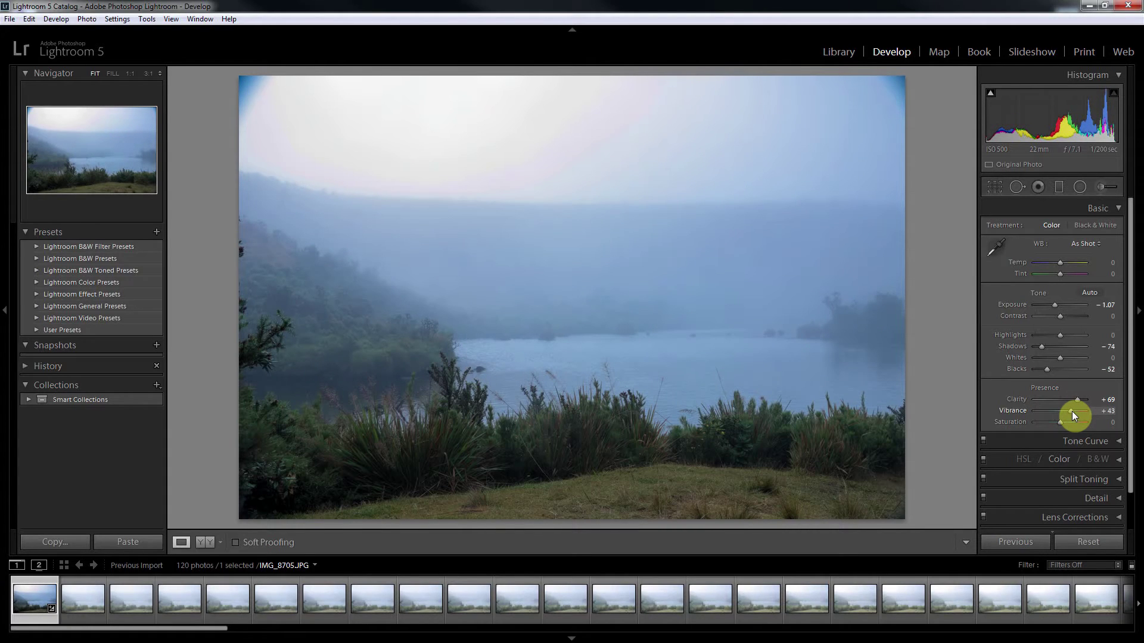
pyautogui.hotkey('ctrl', '1')
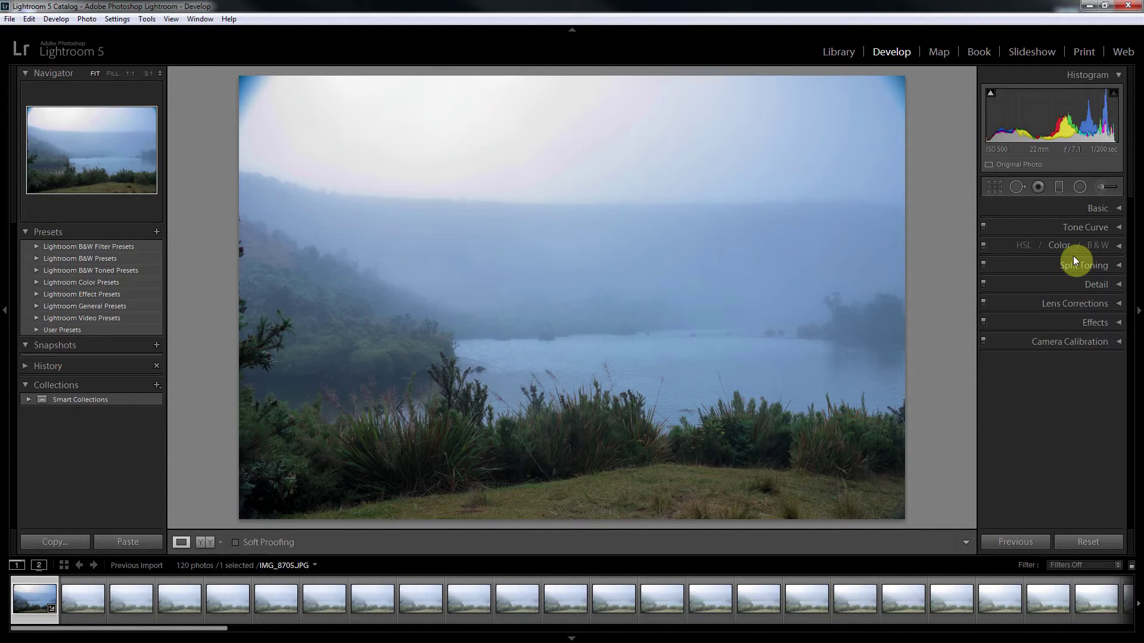
# Sharpen with Amount 150, raise Masking to confine it to edges, and compare before and after
pyautogui.click(1117, 284)
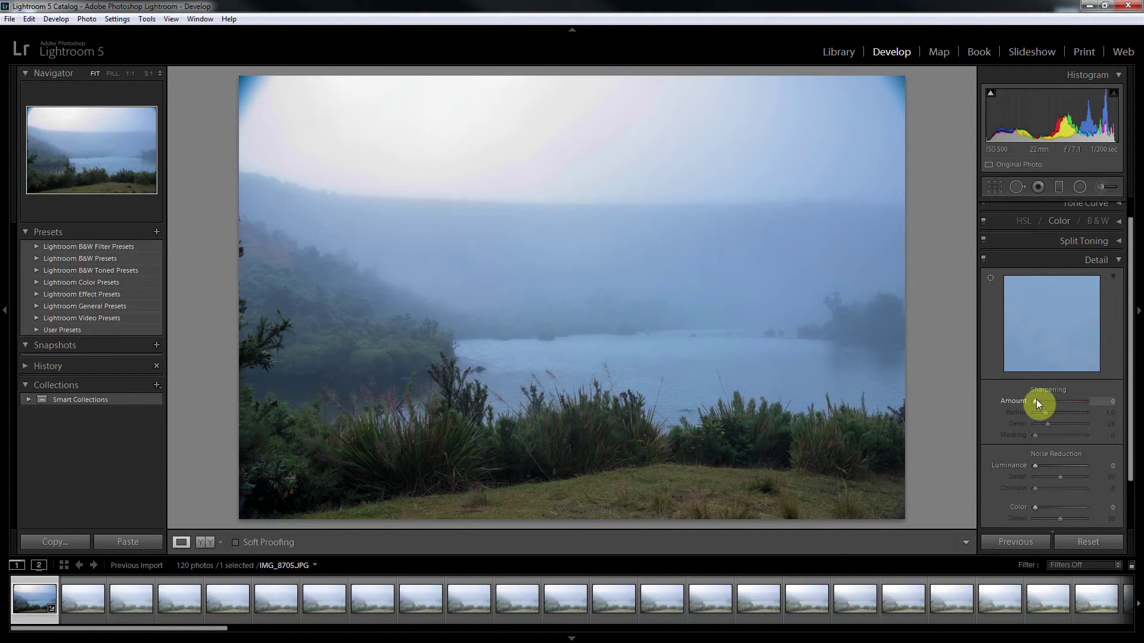
pyautogui.moveTo(1035, 401); pyautogui.dragTo(1037, 402)
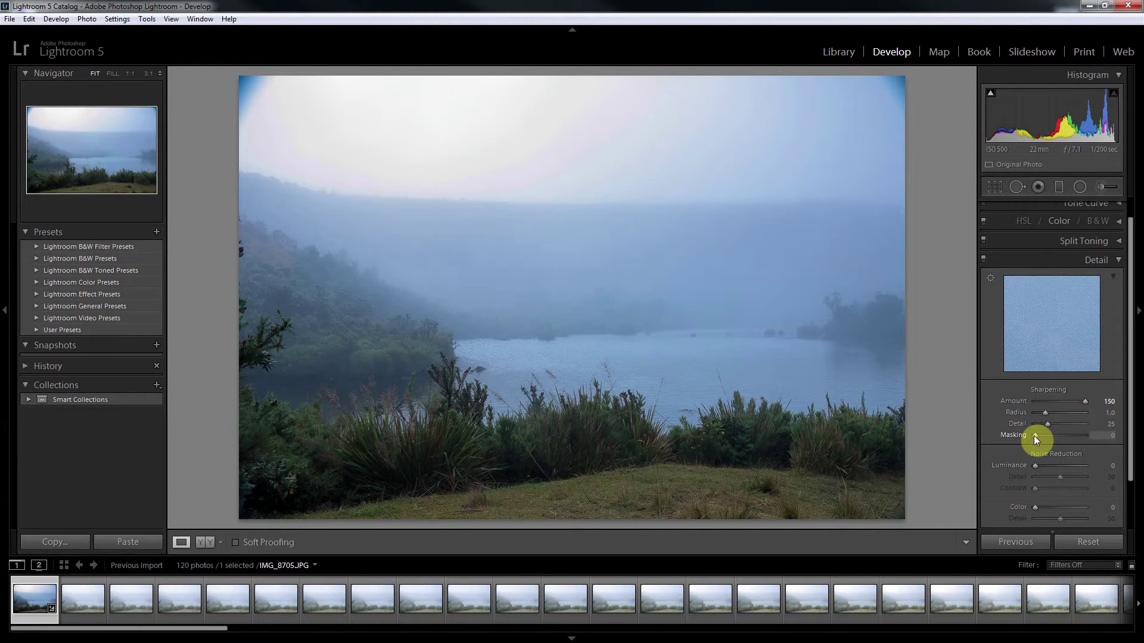
pyautogui.keyDown('alt'); pyautogui.moveTo(1034, 435); pyautogui.dragTo(1050, 435); pyautogui.keyUp('alt')
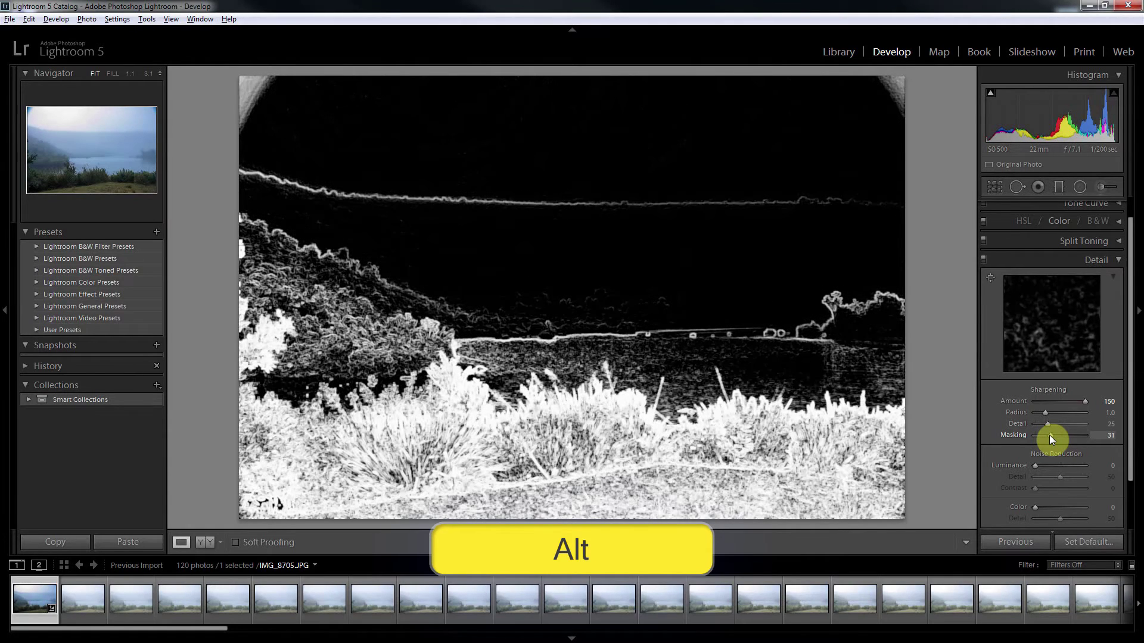
pyautogui.keyDown('alt'); pyautogui.moveTo(1050, 435); pyautogui.dragTo(1053, 433); pyautogui.keyUp('alt')
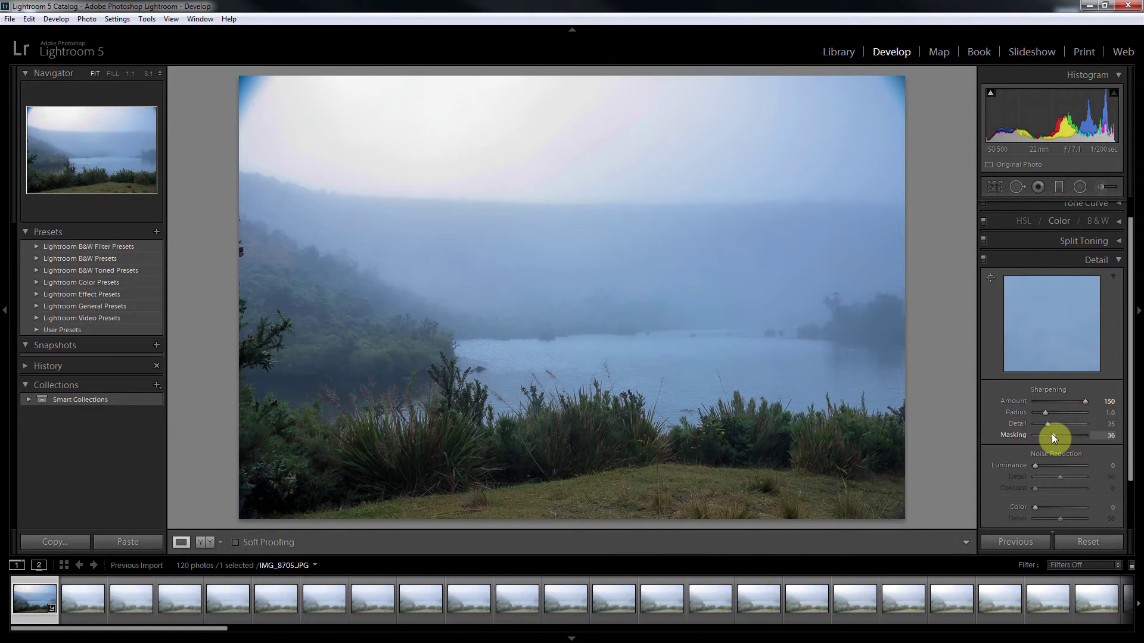
pyautogui.click(985, 259)
pyautogui.click(984, 259)
pyautogui.click(984, 259)
pyautogui.click(984, 258)
pyautogui.click(1119, 261)
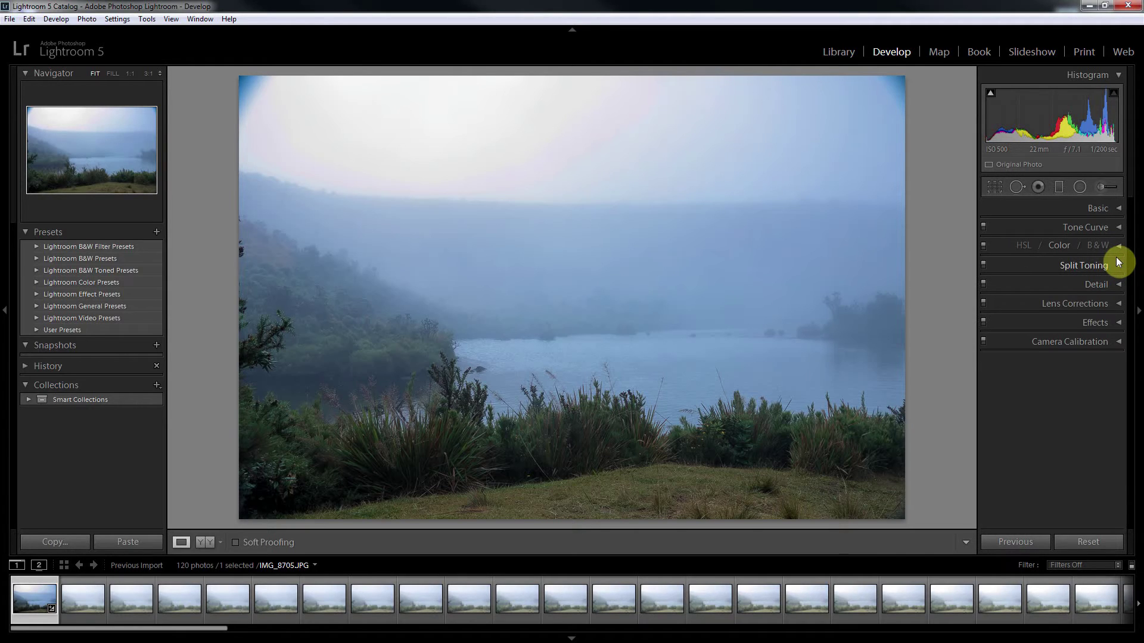
# Raise Blue saturation, shift its hue and darken it, then boost Yellow saturation to +69
pyautogui.click(1063, 266)
pyautogui.moveTo(1061, 305); pyautogui.dragTo(1077, 304)
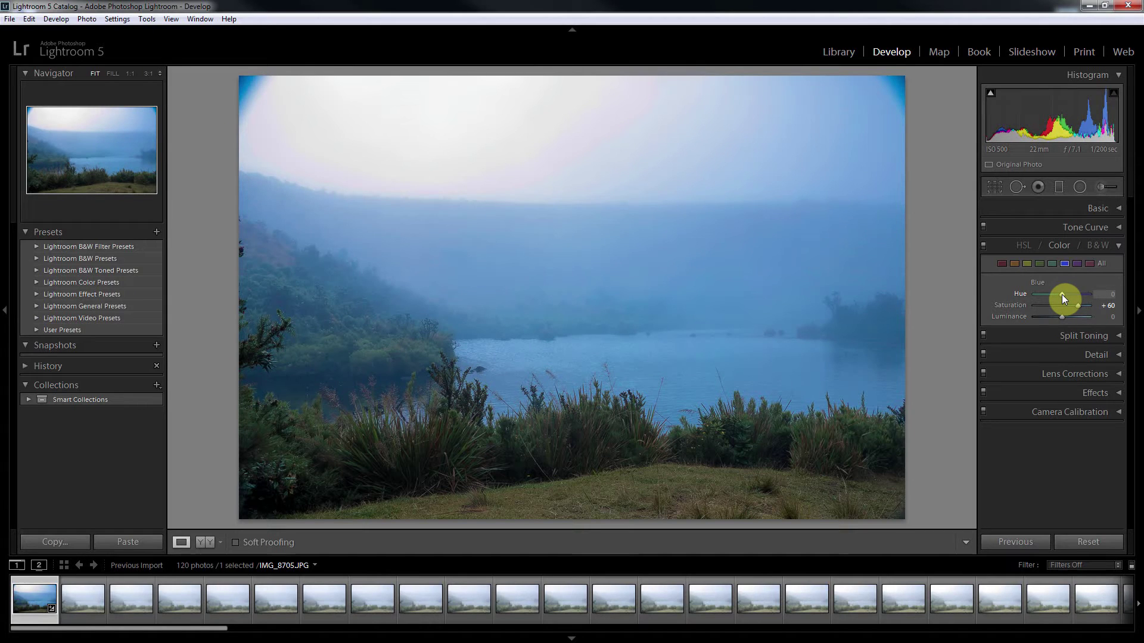
pyautogui.moveTo(1062, 294); pyautogui.dragTo(1064, 295)
pyautogui.moveTo(1059, 317); pyautogui.dragTo(1059, 314)
pyautogui.click(1028, 263)
pyautogui.moveTo(1062, 305)
pyautogui.mouseDown()
pyautogui.moveTo(1076, 305)
pyautogui.moveTo(1068, 298)
pyautogui.mouseUp()
# Draw a graduated filter upward over the grassy foreground and reset its effect values
pyautogui.click(1119, 246)
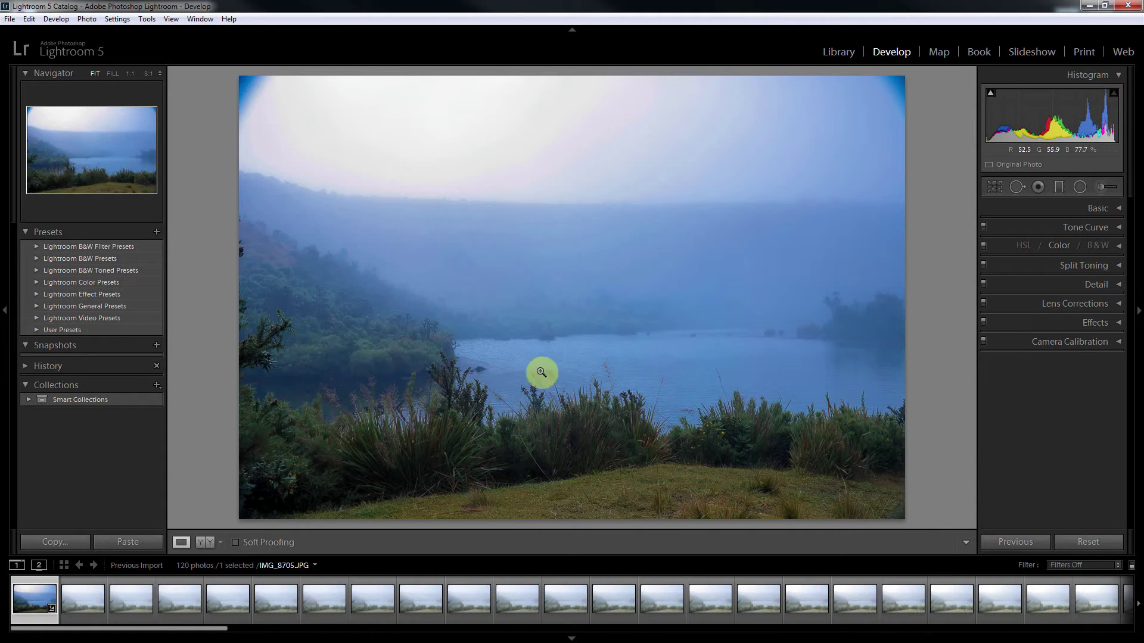
pyautogui.click(1058, 189)
pyautogui.moveTo(604, 517); pyautogui.dragTo(603, 321)
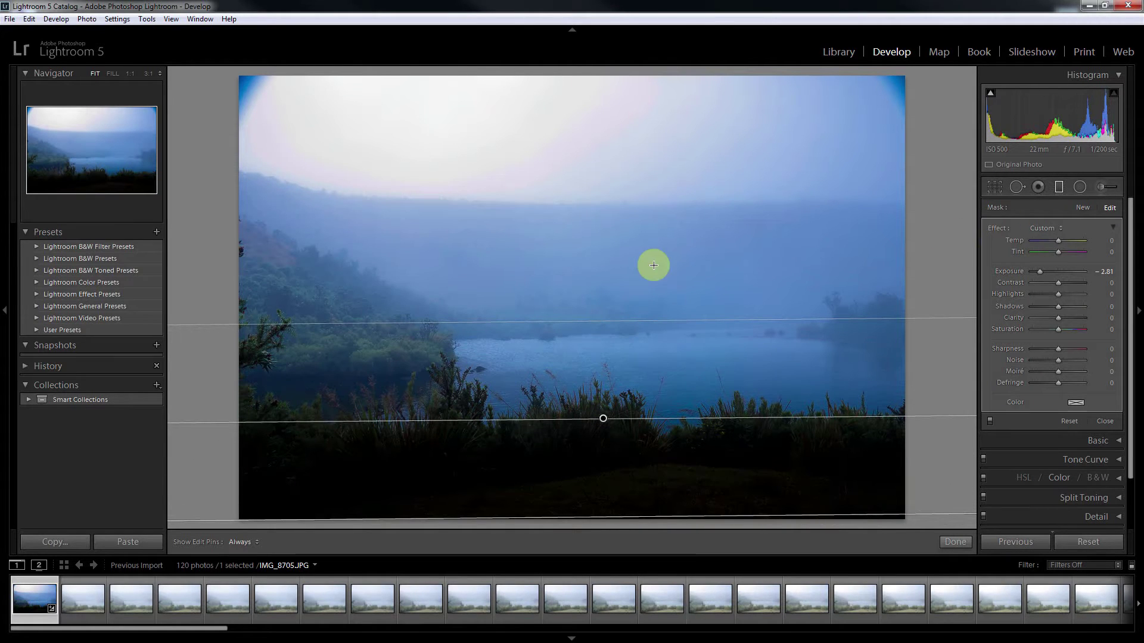
pyautogui.press('alt')
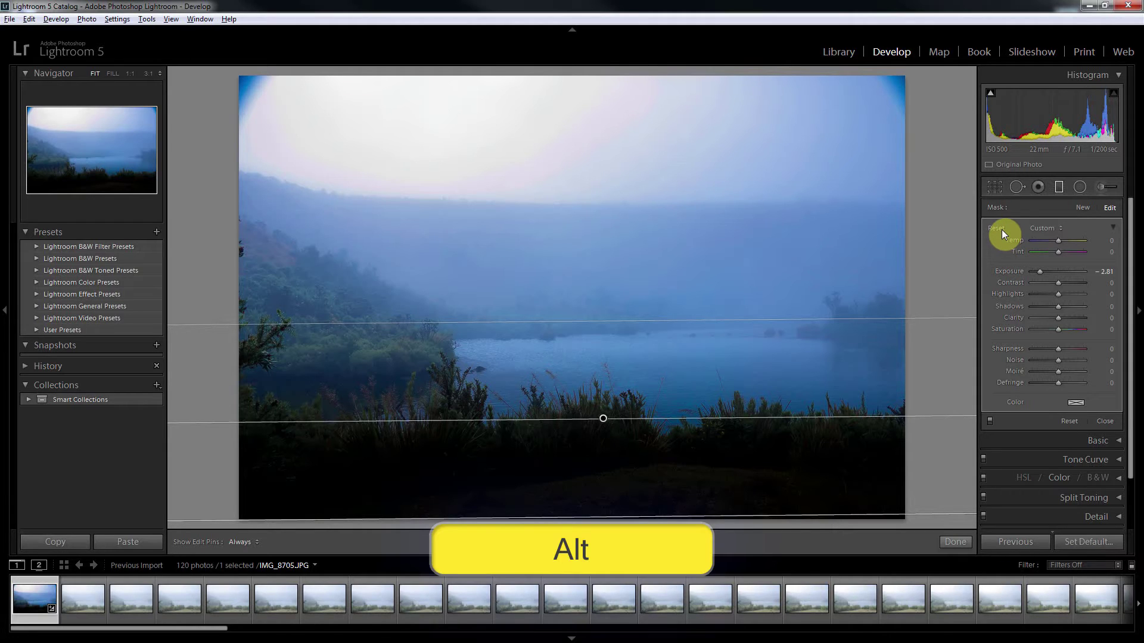
pyautogui.click(1002, 230)
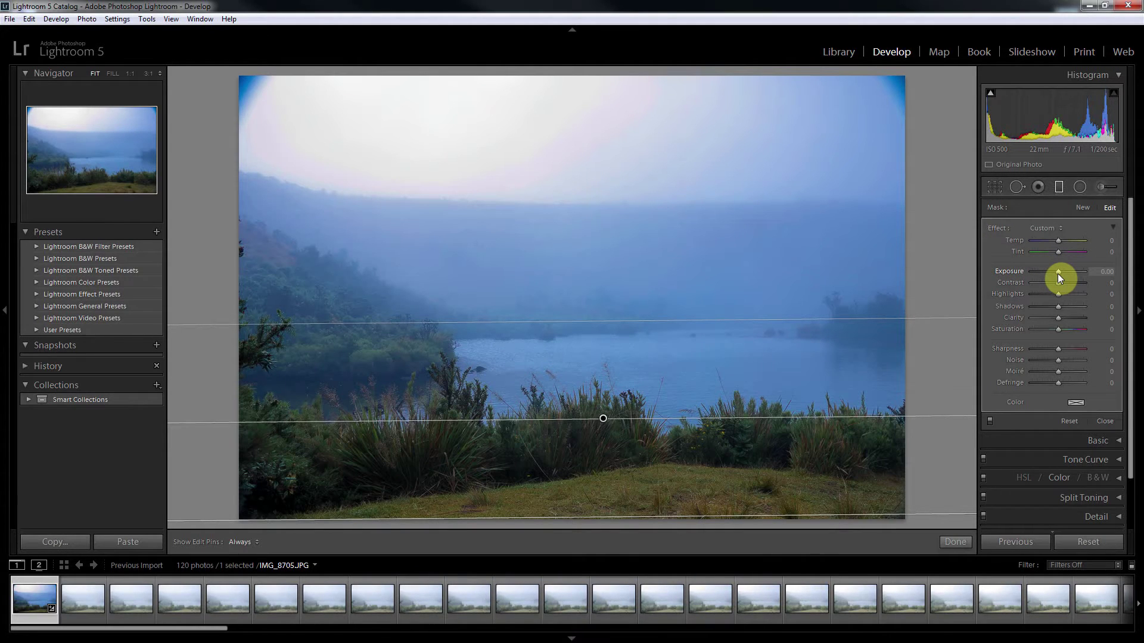
# Set the foreground filter to Exposure 0.51, Saturation 24, Temp 1 and Tint 8
pyautogui.moveTo(1057, 272); pyautogui.dragTo(1060, 274)
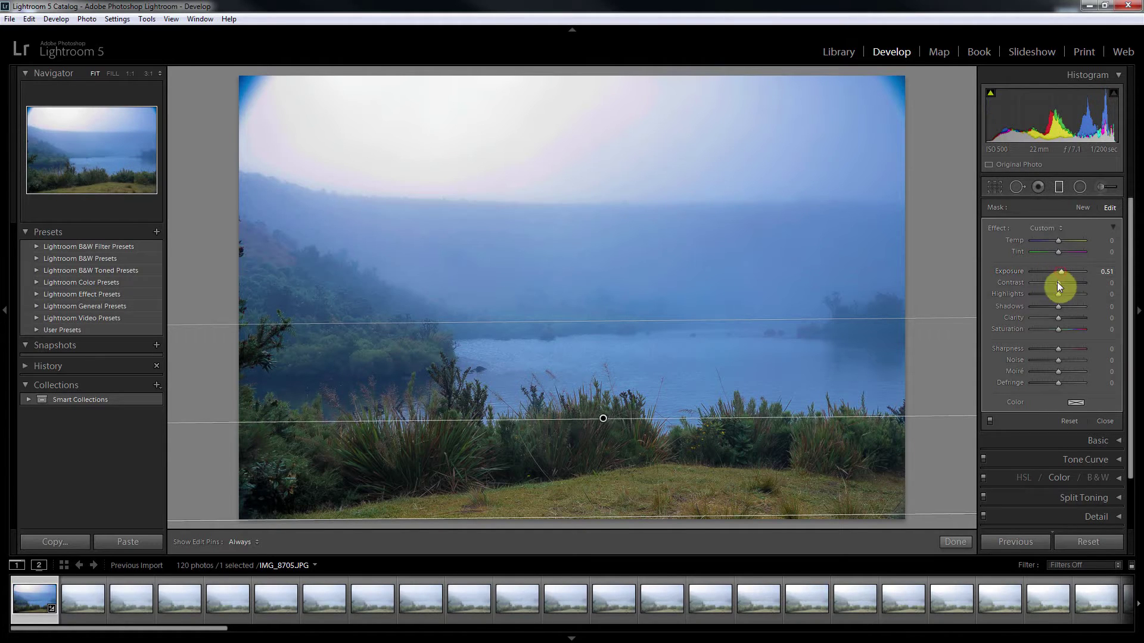
pyautogui.click(1059, 331)
pyautogui.moveTo(1064, 329); pyautogui.dragTo(1065, 329)
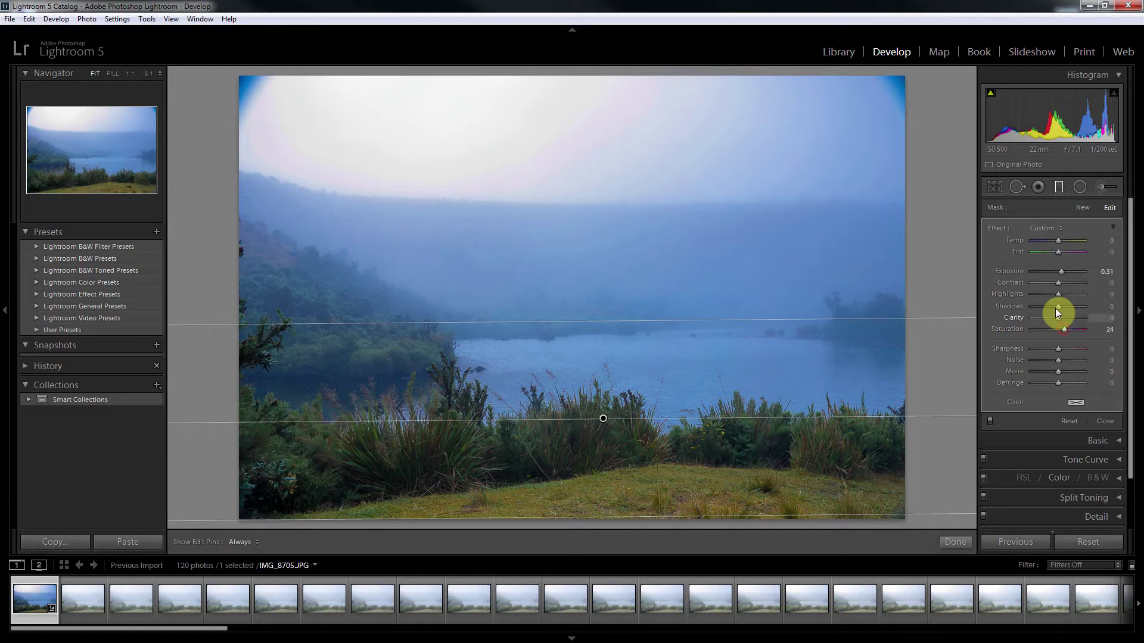
pyautogui.moveTo(1058, 240); pyautogui.dragTo(1059, 240)
pyautogui.click(1063, 252)
# Draw a second graduated filter across the mist, reset it, and set Tint 13, Saturation −10
pyautogui.click(953, 542)
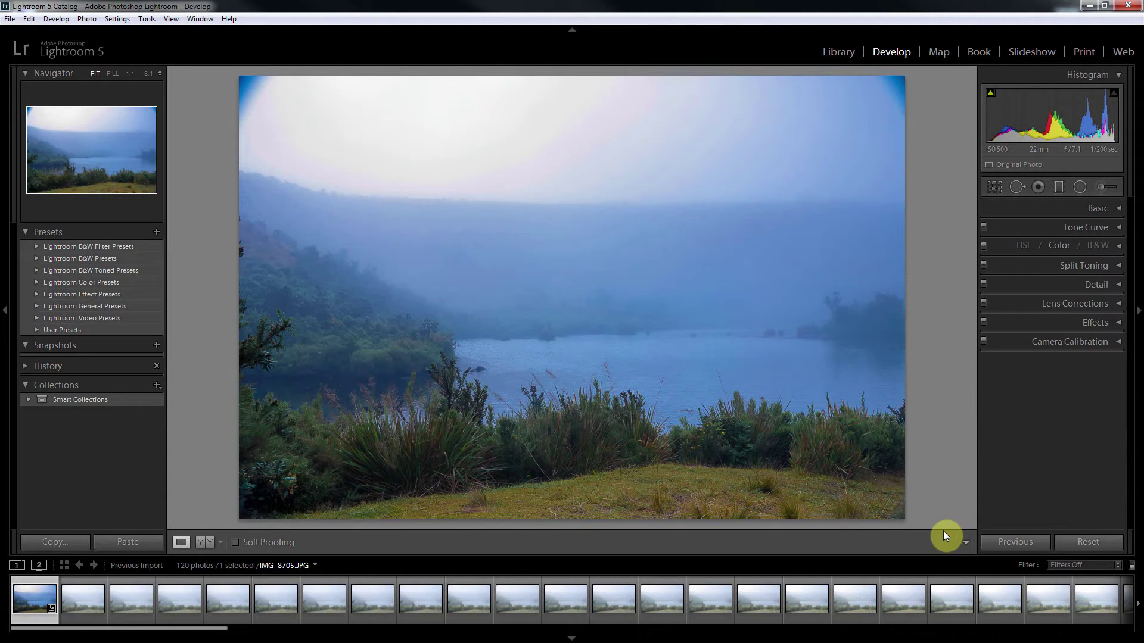
pyautogui.click(1058, 189)
pyautogui.moveTo(605, 184); pyautogui.dragTo(605, 375)
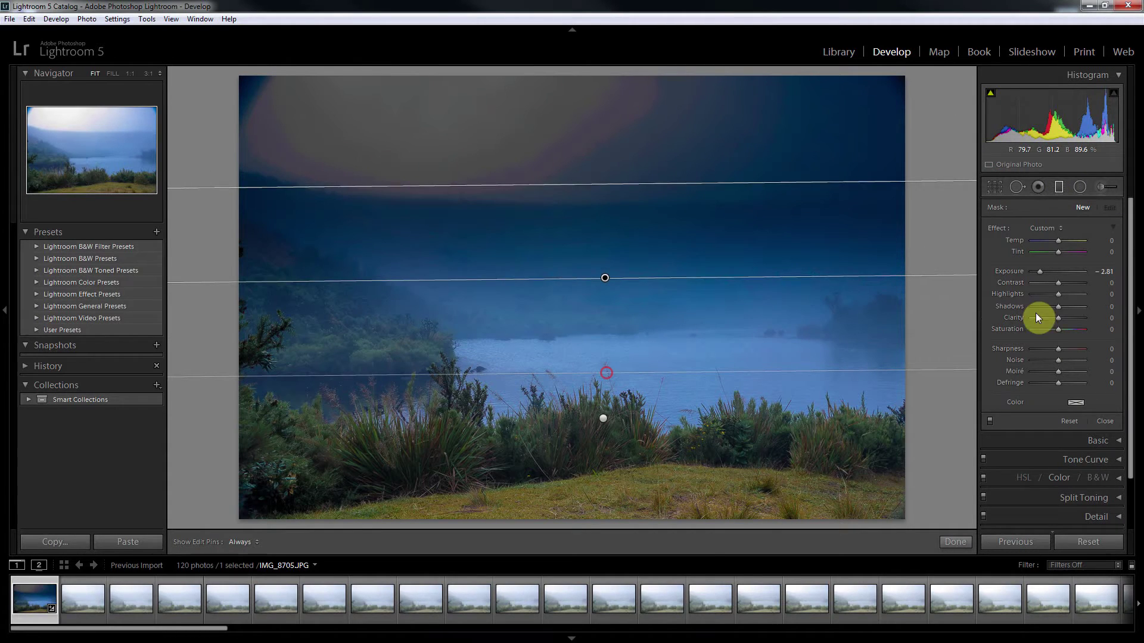
pyautogui.press('alt')
pyautogui.keyDown('alt'); pyautogui.click(997, 229); pyautogui.keyUp('alt')
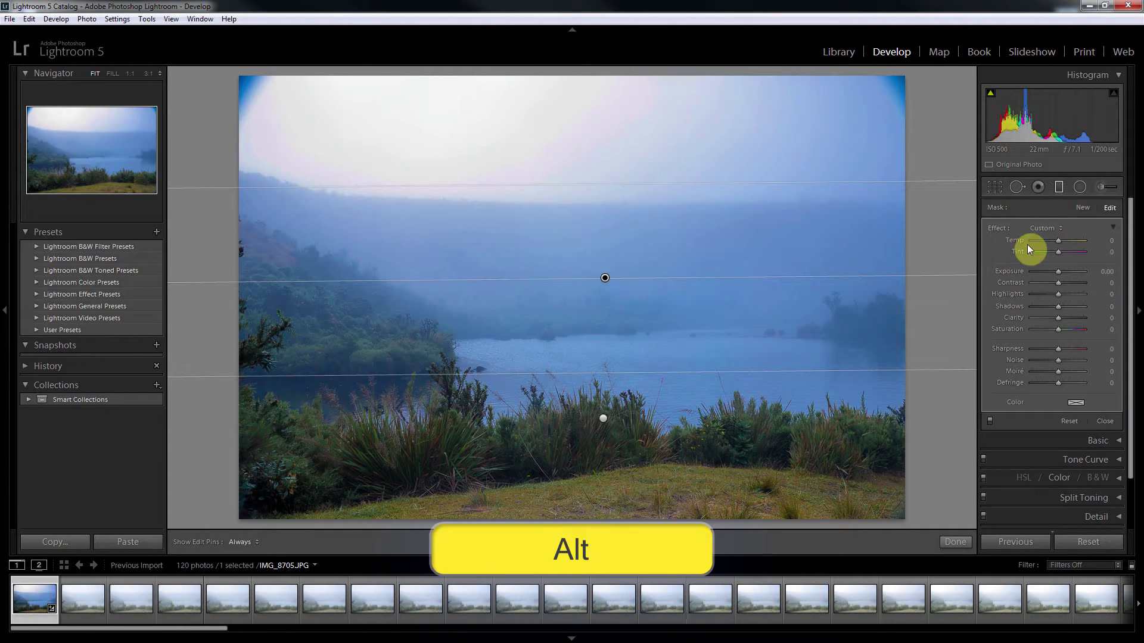
pyautogui.moveTo(1058, 252); pyautogui.dragTo(1058, 239)
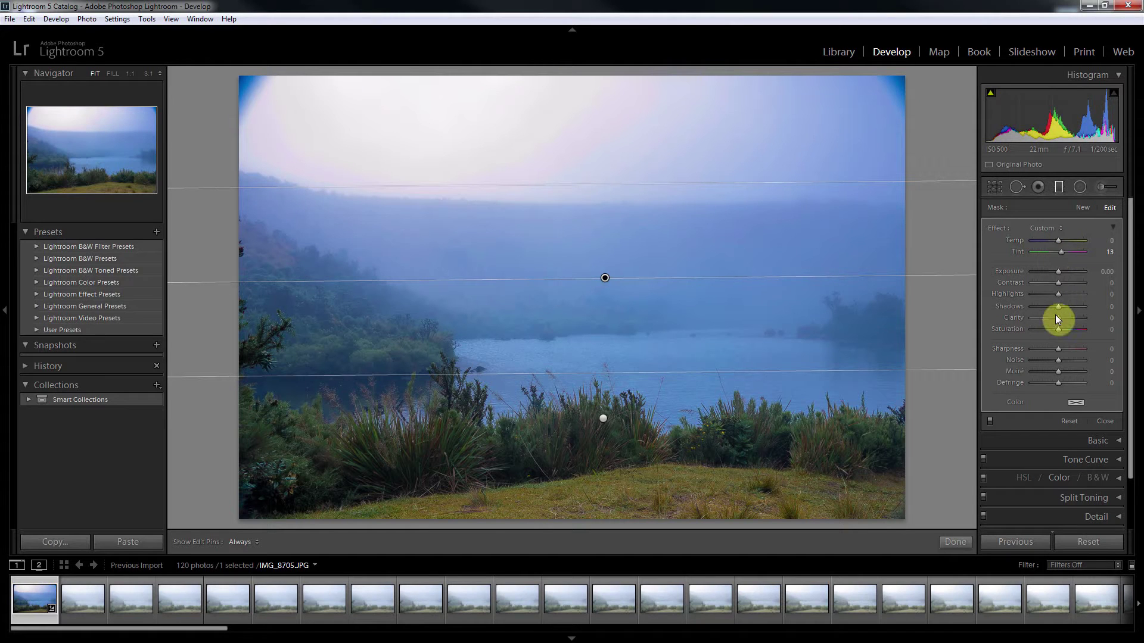
pyautogui.moveTo(1058, 329)
pyautogui.mouseDown()
pyautogui.moveTo(1038, 330)
pyautogui.moveTo(1056, 329)
pyautogui.mouseUp()
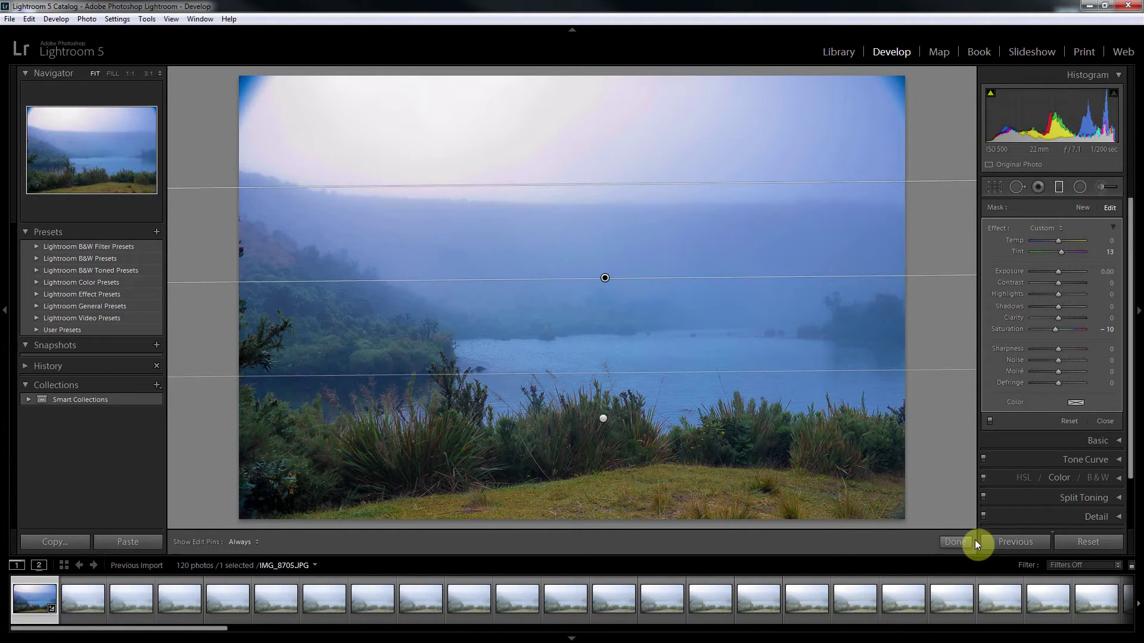
pyautogui.click(959, 542)
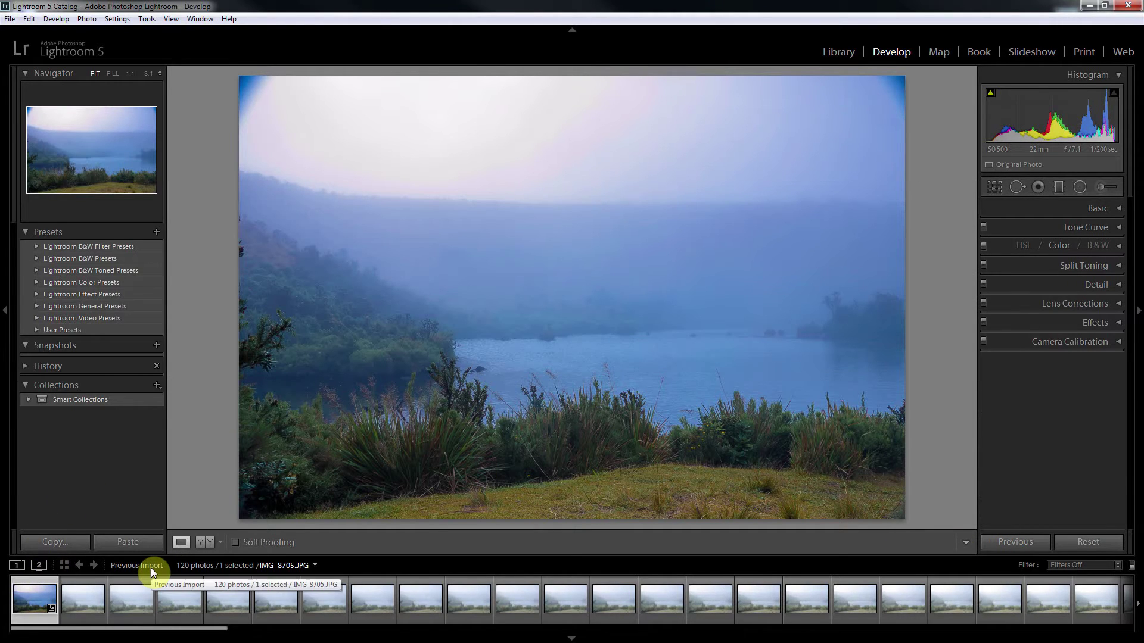
# Select all 120 frames and synchronize every setting from the edited photo to them
pyautogui.moveTo(222, 633)
pyautogui.mouseDown()
pyautogui.moveTo(1117, 641)
pyautogui.moveTo(189, 640)
pyautogui.mouseUp()
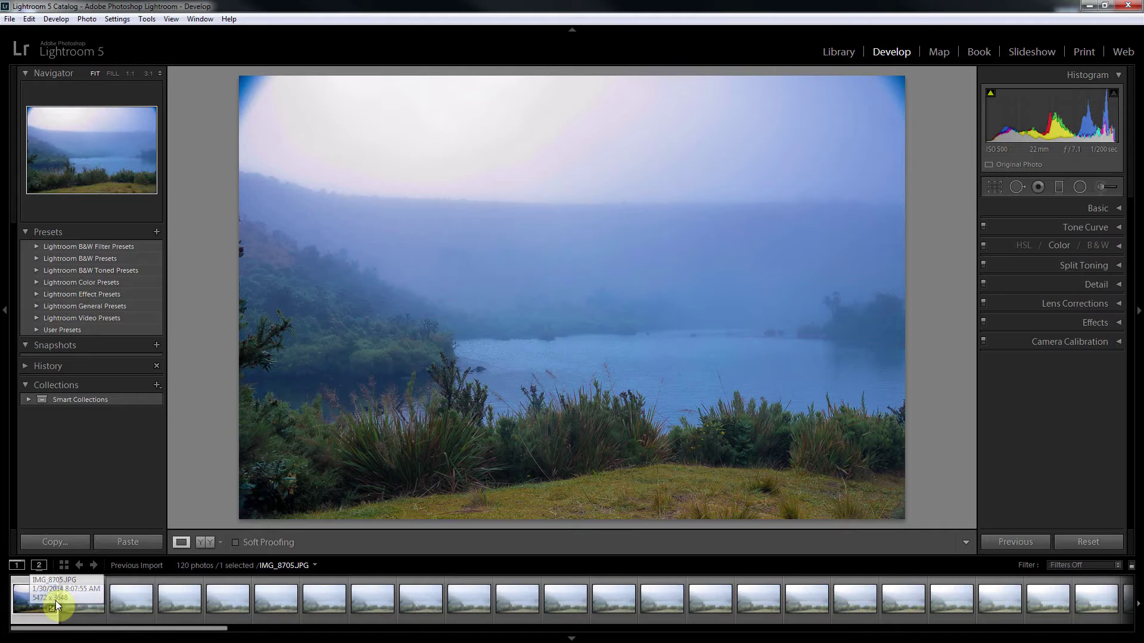
pyautogui.hotkey('ctrl', 'a')
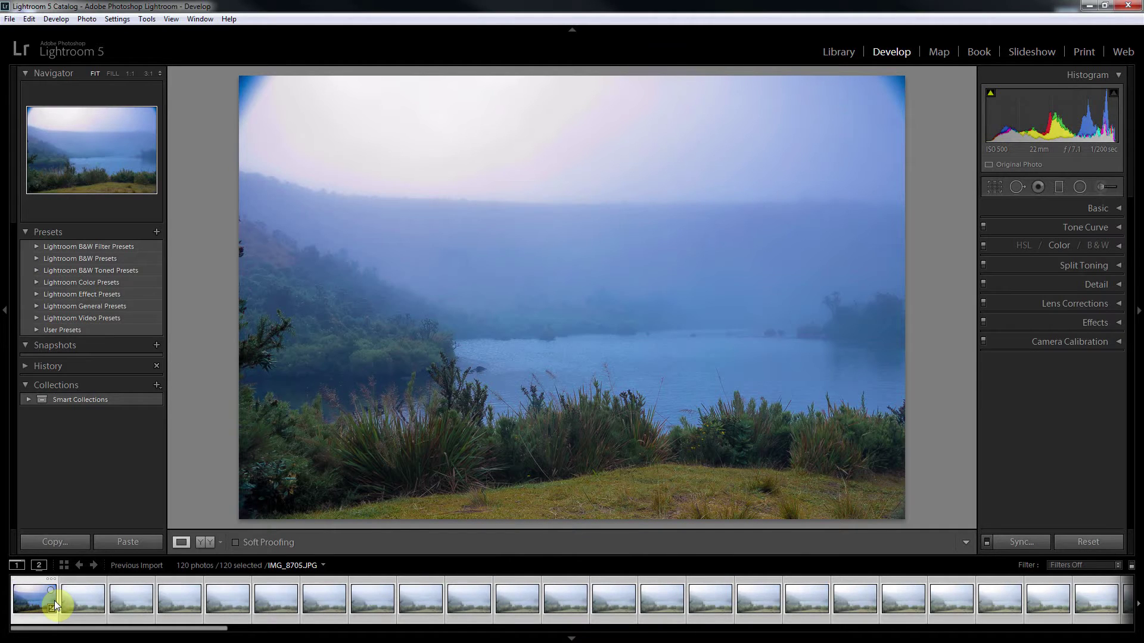
pyautogui.click(1038, 542)
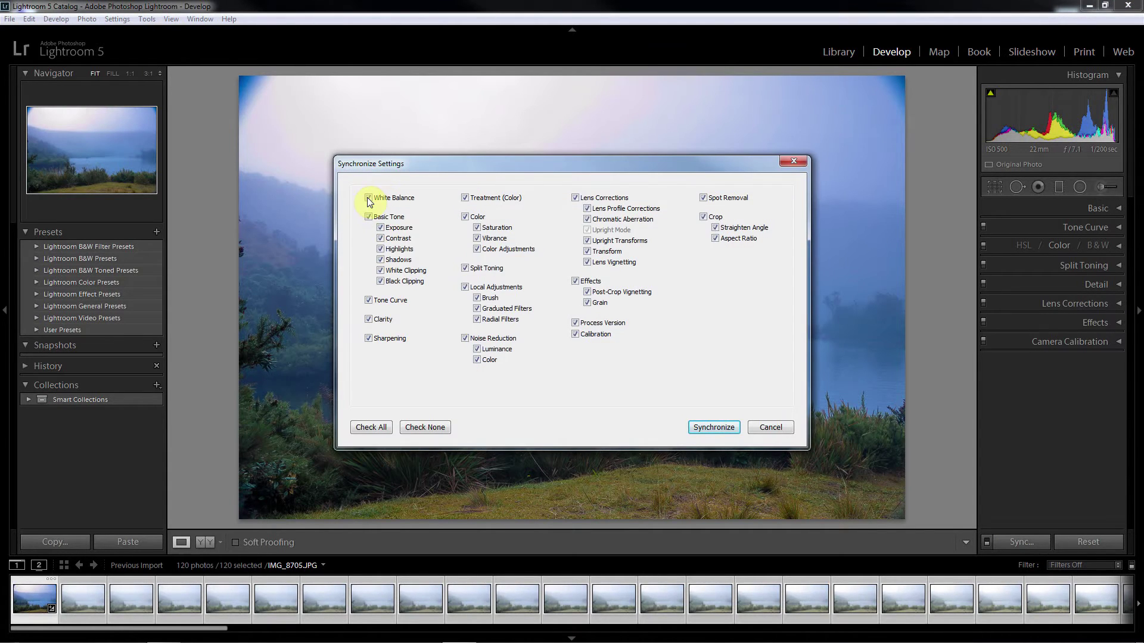
pyautogui.click(376, 431)
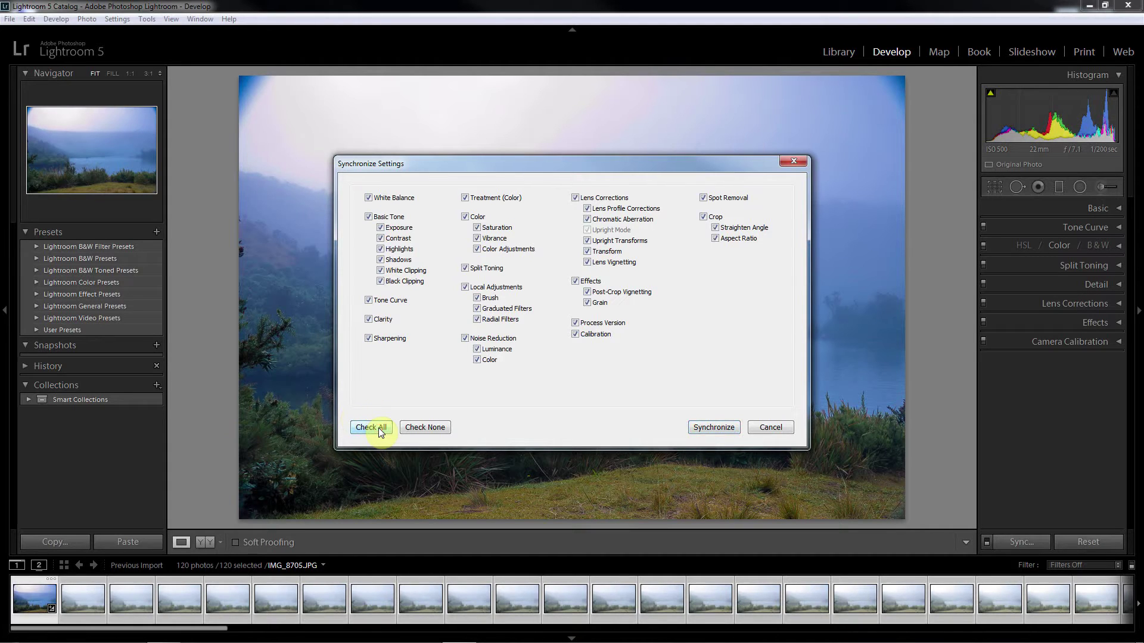
pyautogui.click(731, 429)
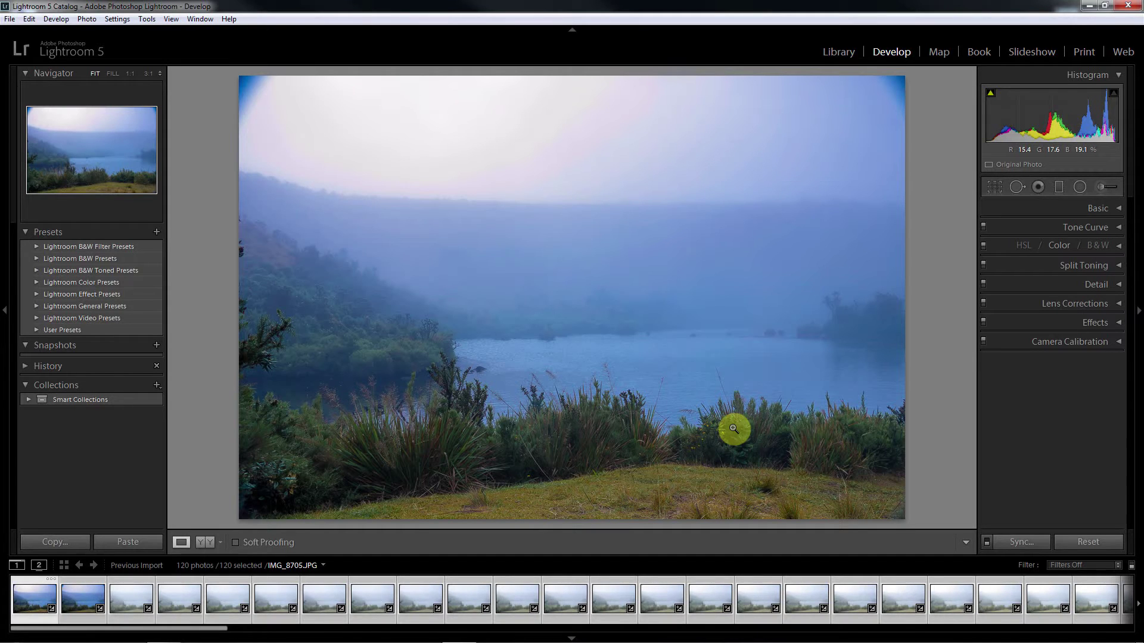
# Check the last frame of the sequence and switch syncing to Auto Sync
pyautogui.scroll(-10, 504, 593)
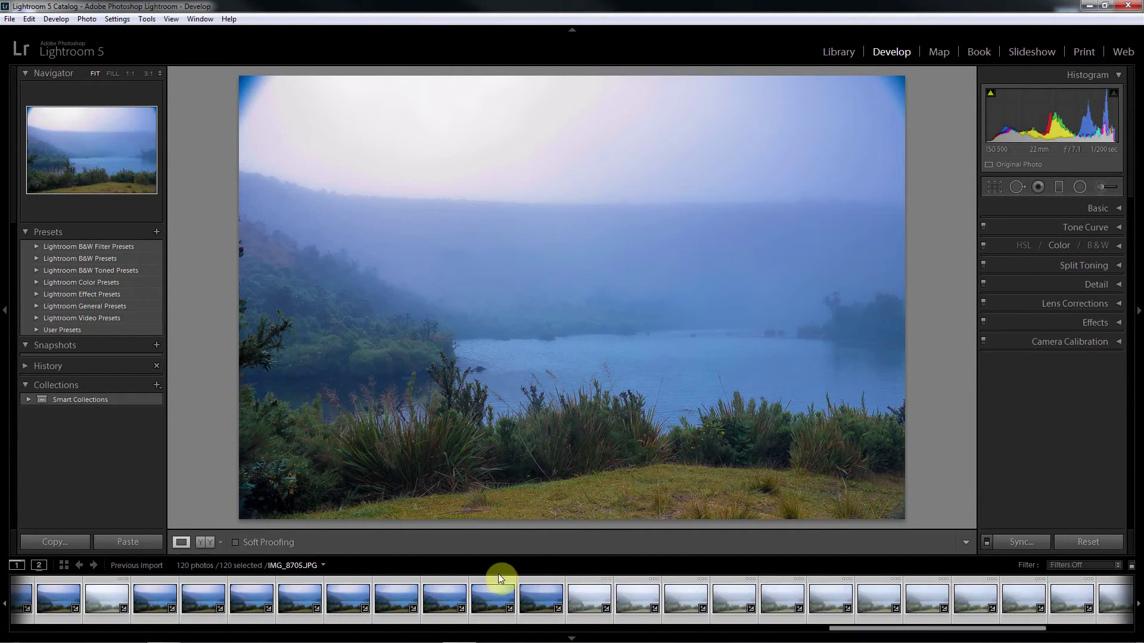
pyautogui.scroll(10, 506, 581)
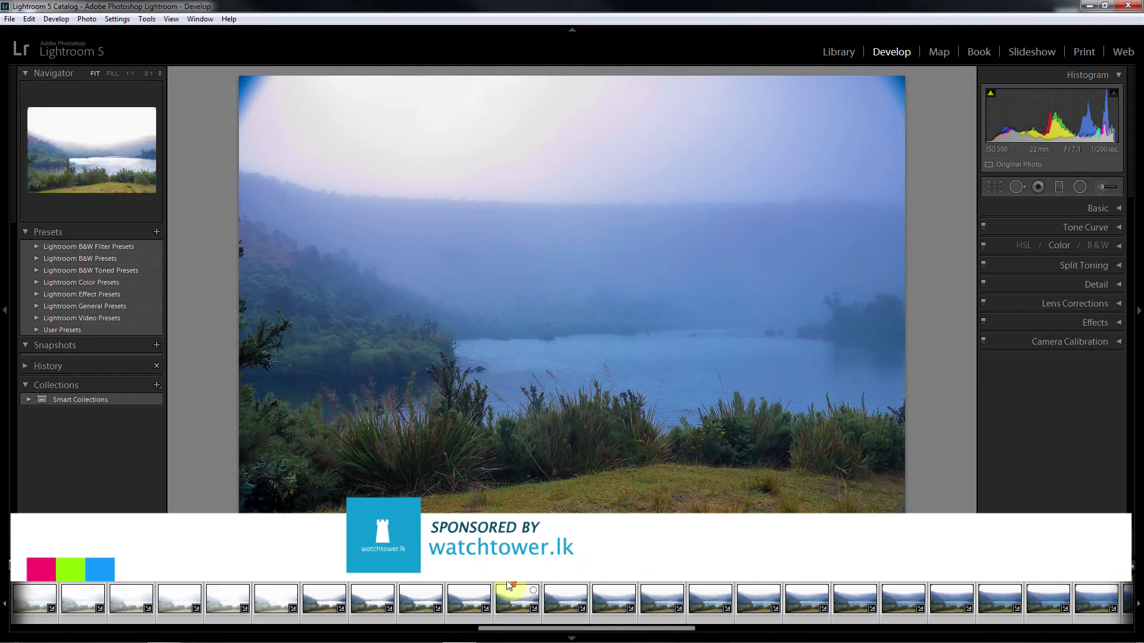
pyautogui.scroll(-10, 509, 585)
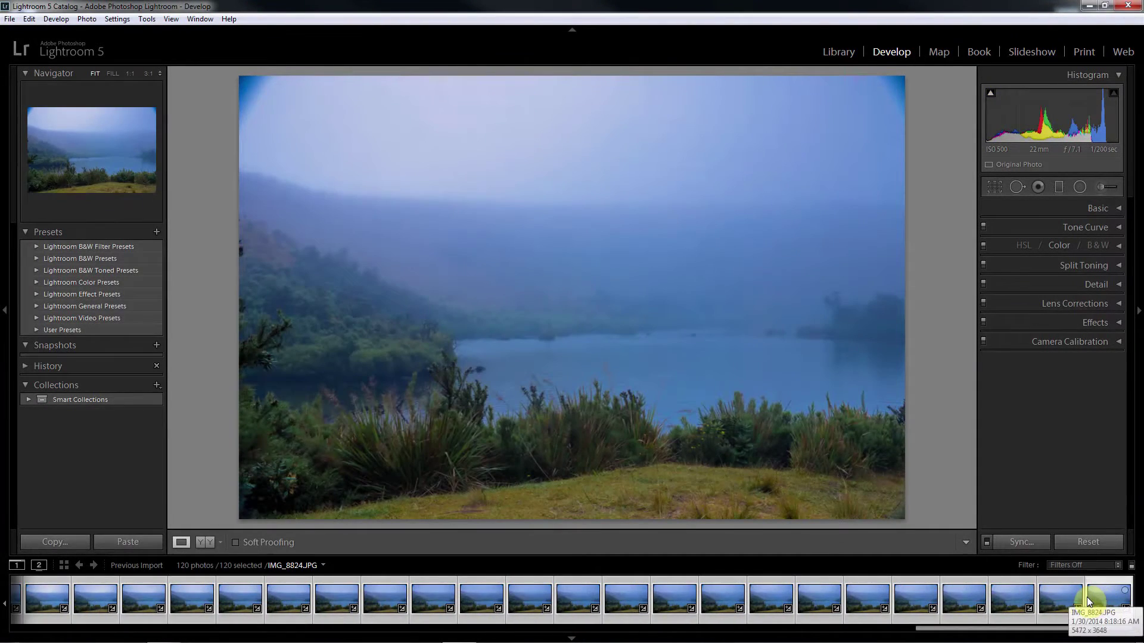
pyautogui.click(1075, 590)
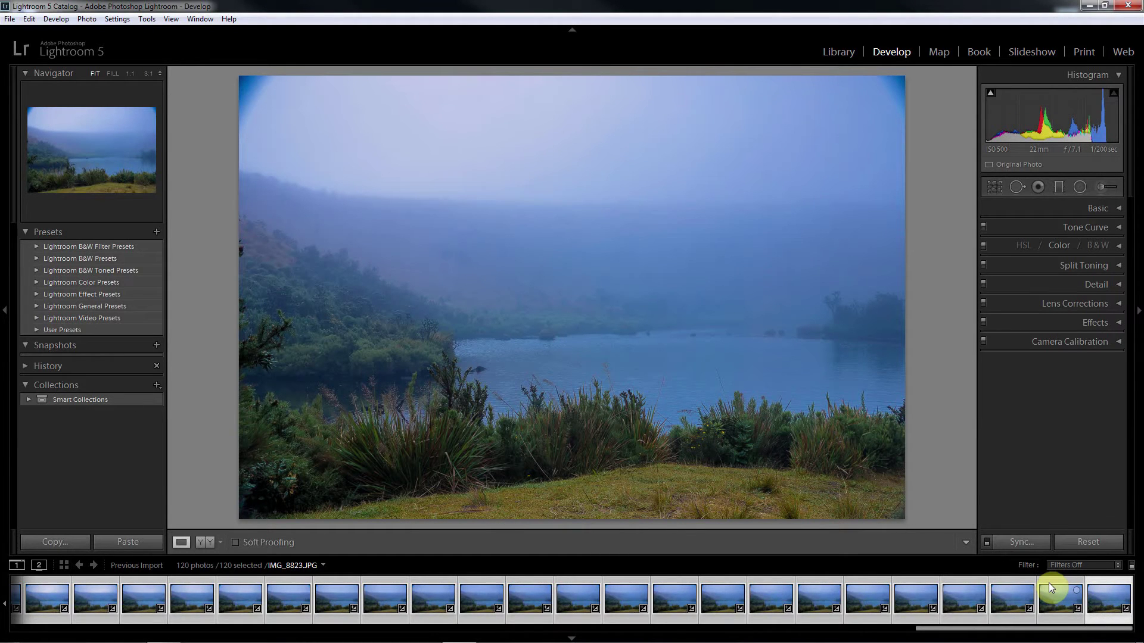
pyautogui.press('ctrl')
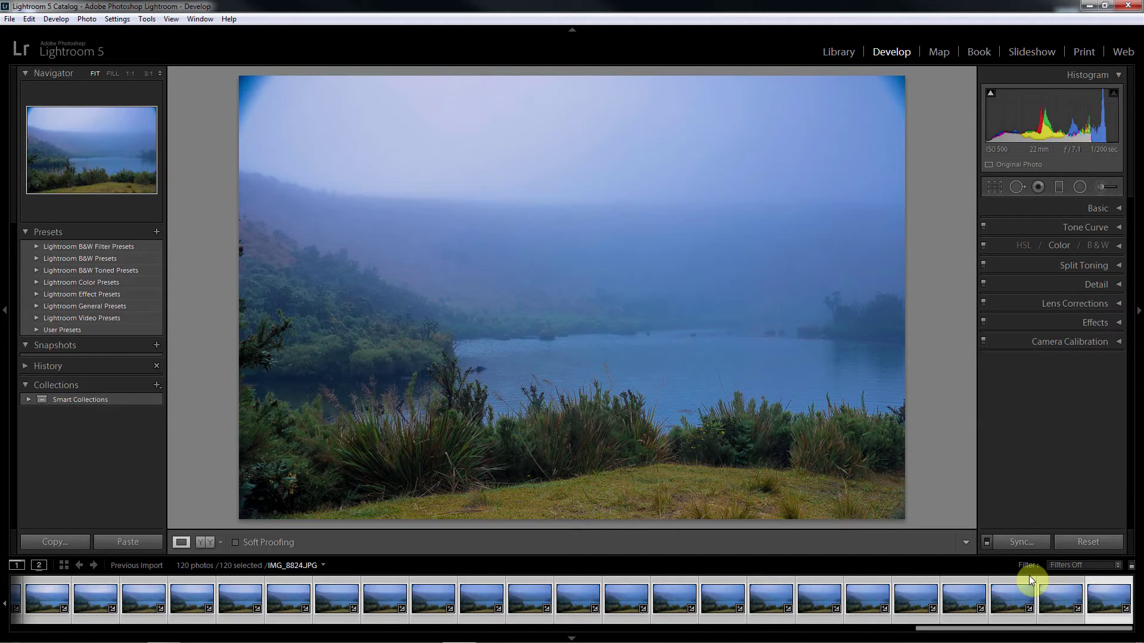
# Start exporting the 120 selected photos and keep JPEG as the file format
pyautogui.rightClick(957, 601)
pyautogui.moveTo(962, 595)
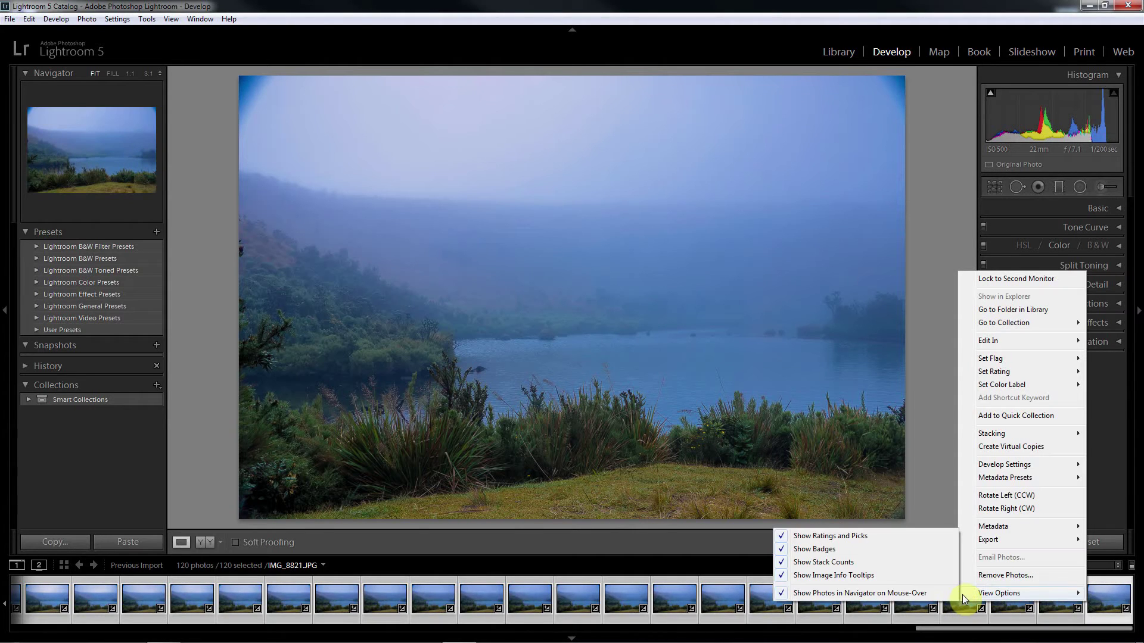
pyautogui.moveTo(995, 541)
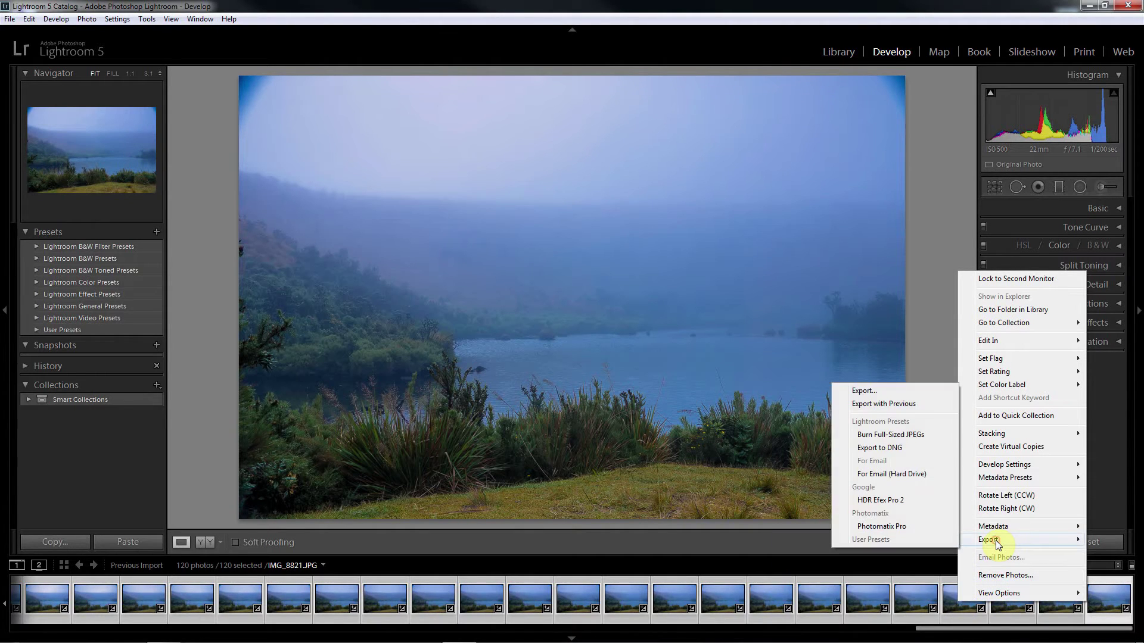
pyautogui.click(872, 395)
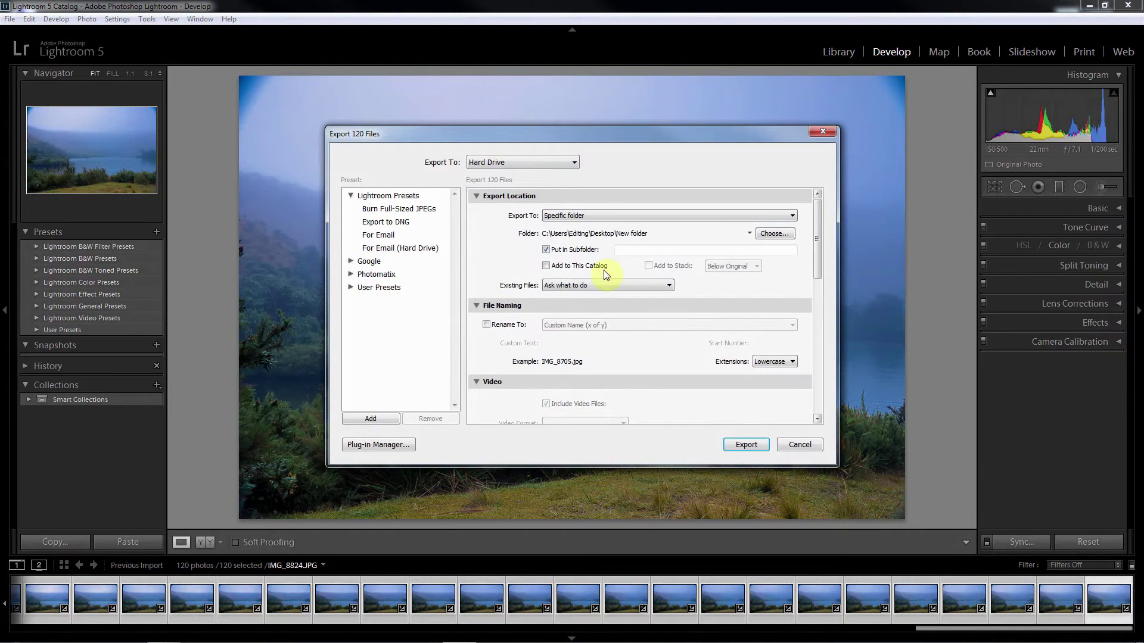
pyautogui.moveTo(820, 256); pyautogui.dragTo(812, 331)
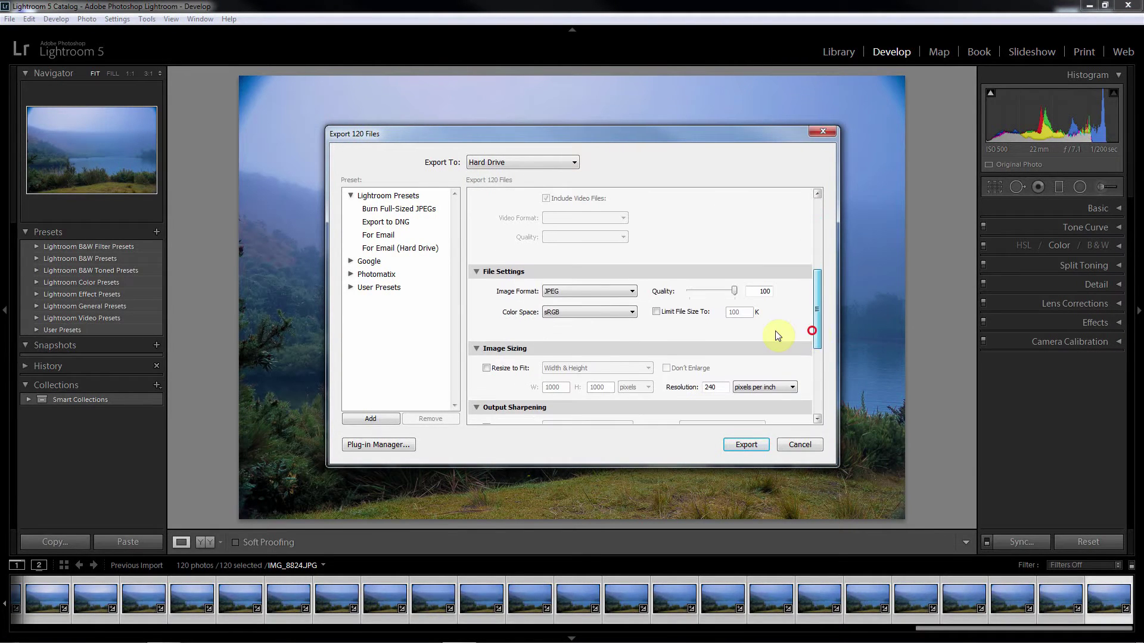
pyautogui.click(589, 291)
pyautogui.click(585, 300)
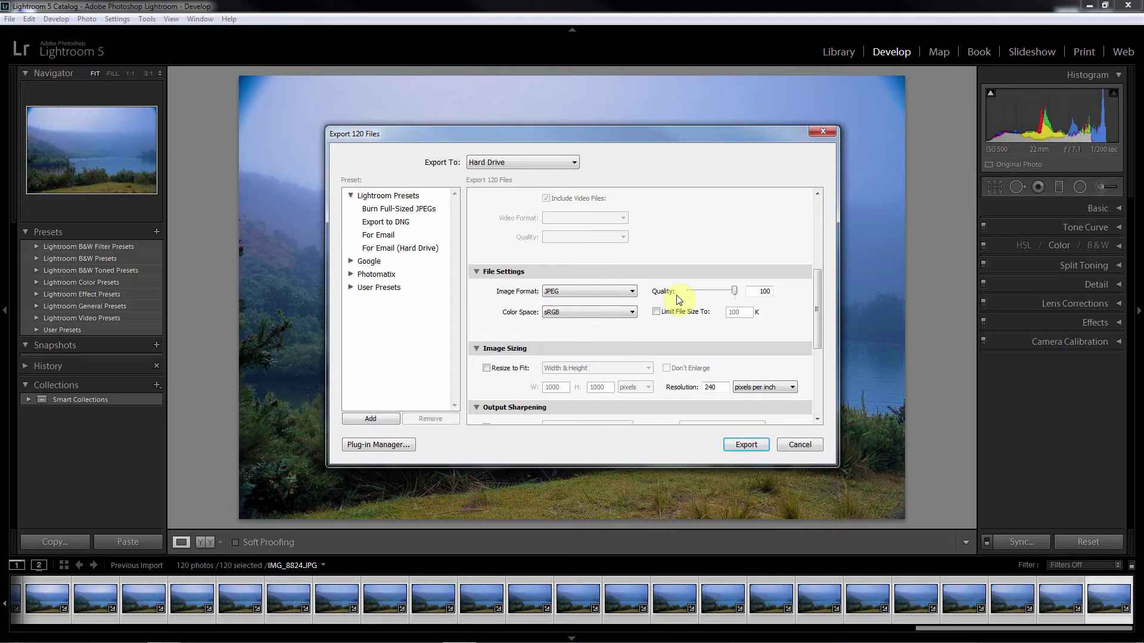
pyautogui.moveTo(816, 298); pyautogui.dragTo(821, 203)
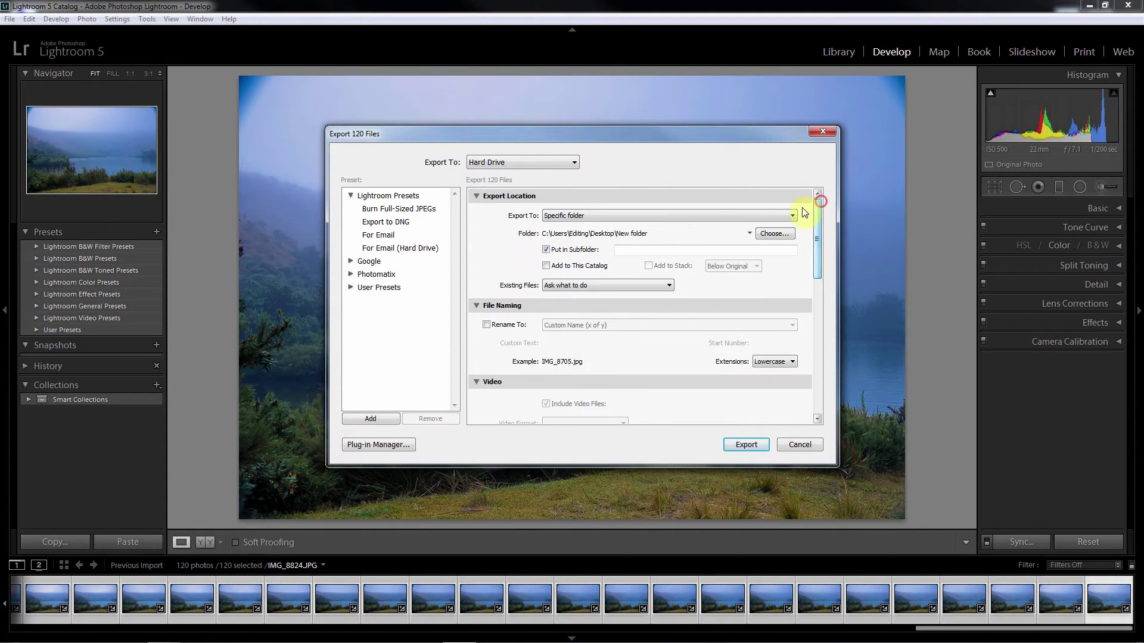
# Choose New folder on the Desktop as the export destination
pyautogui.click(783, 238)
pyautogui.click(411, 229)
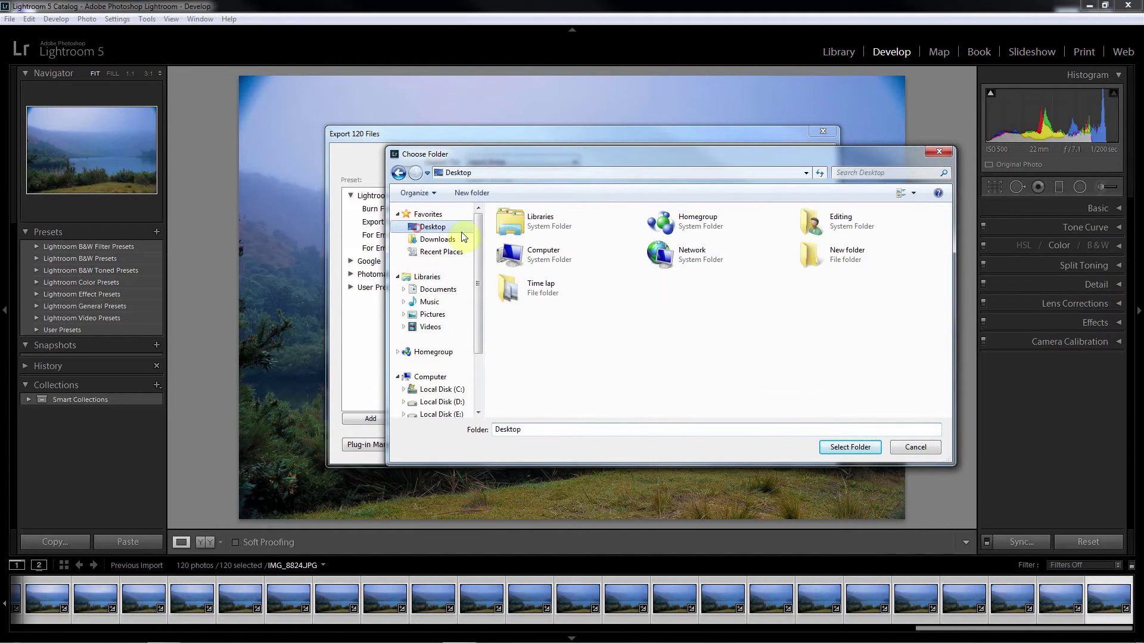
pyautogui.doubleClick(857, 253)
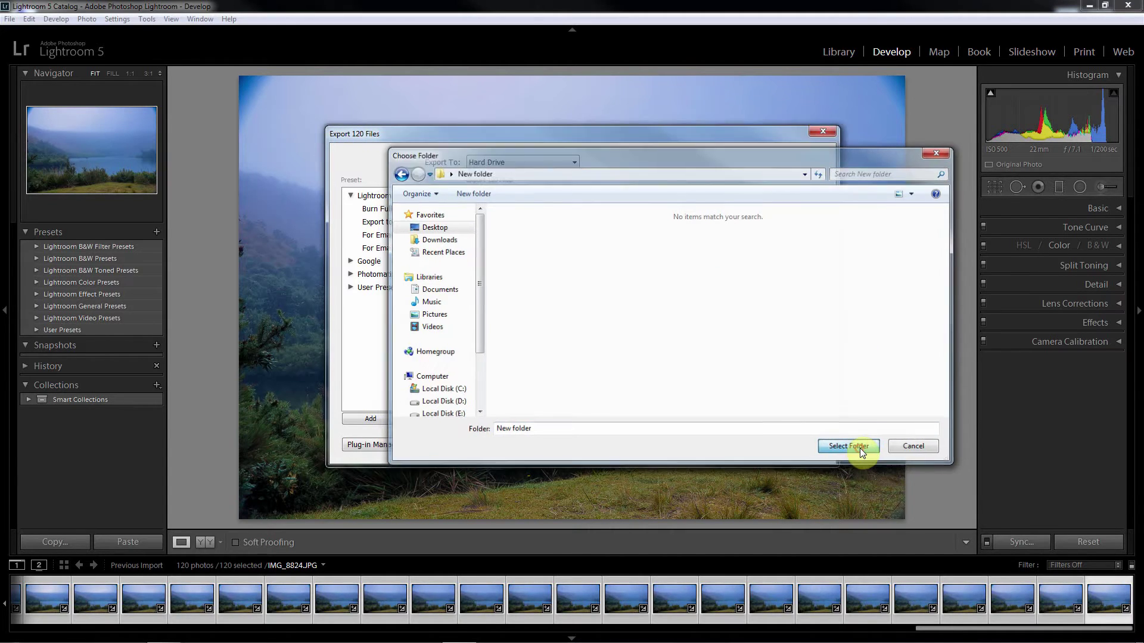
pyautogui.click(859, 448)
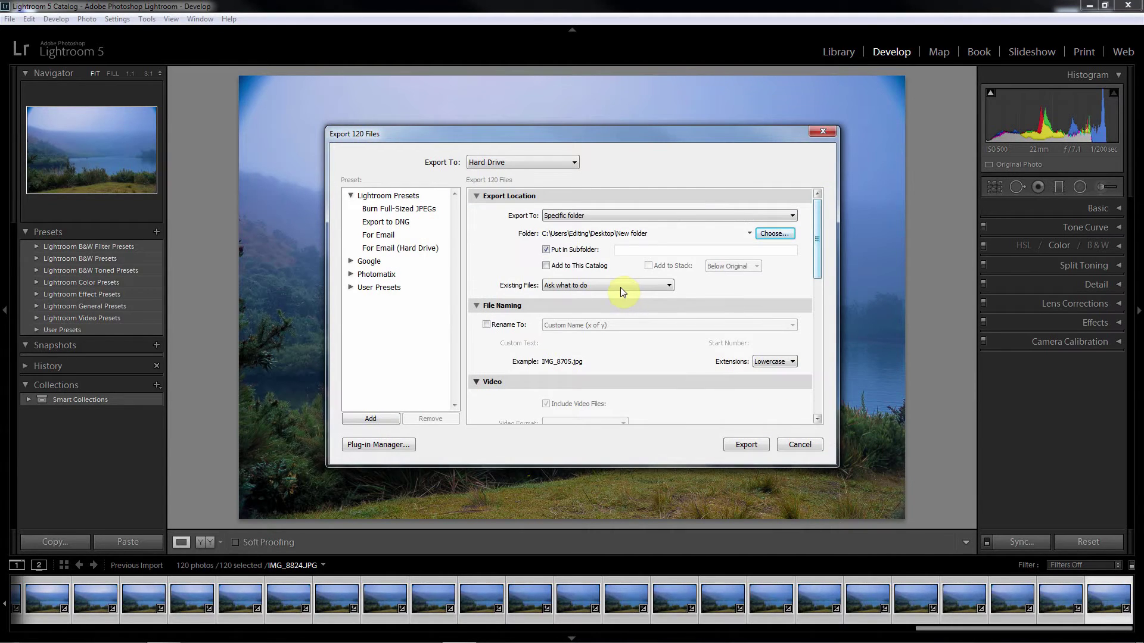
# Run the export, then minimize the New folder window listing IMG_8705–IMG_8824
pyautogui.click(744, 444)
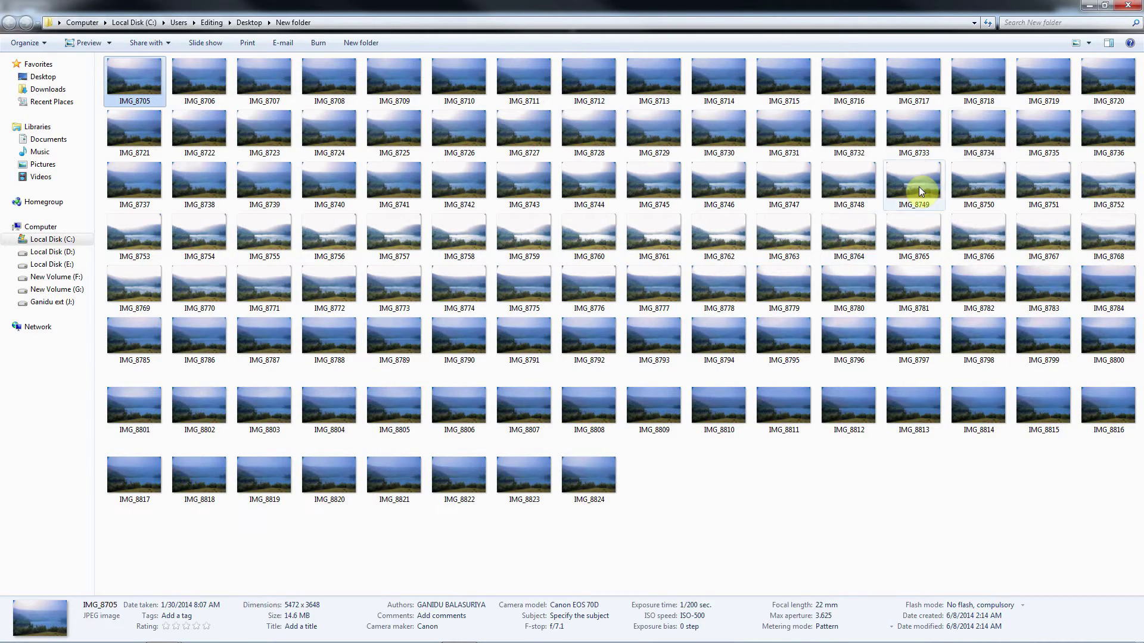
pyautogui.click(1095, 10)
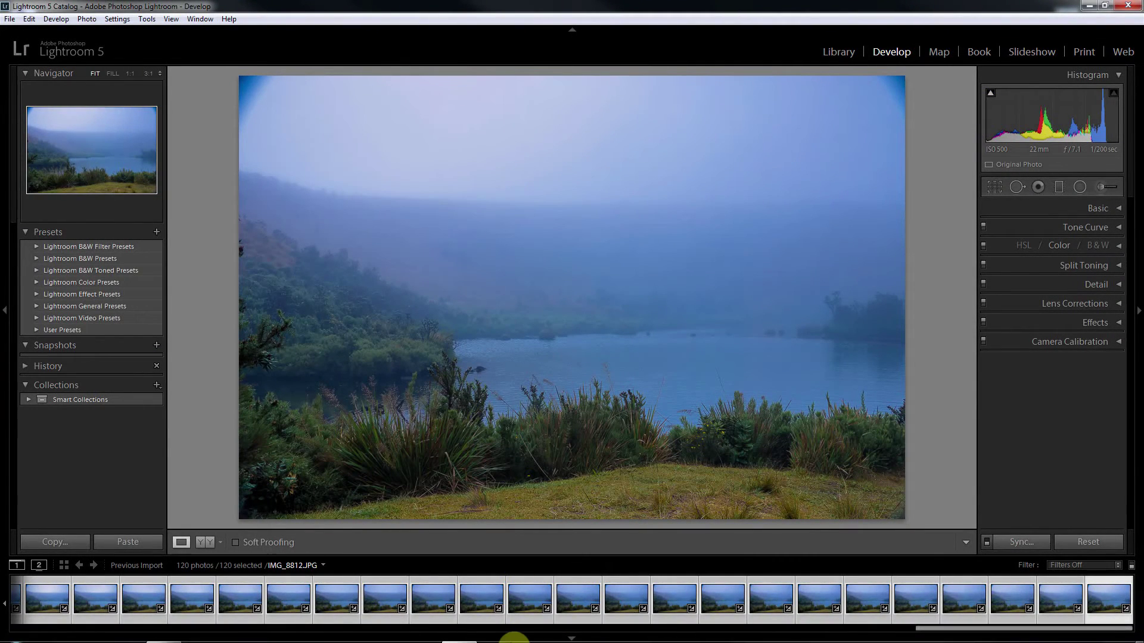
# Create Comp 1 from the Welcome screen with height set to 837 (1920 × 837, 25 fps)
pyautogui.moveTo(393, 640)
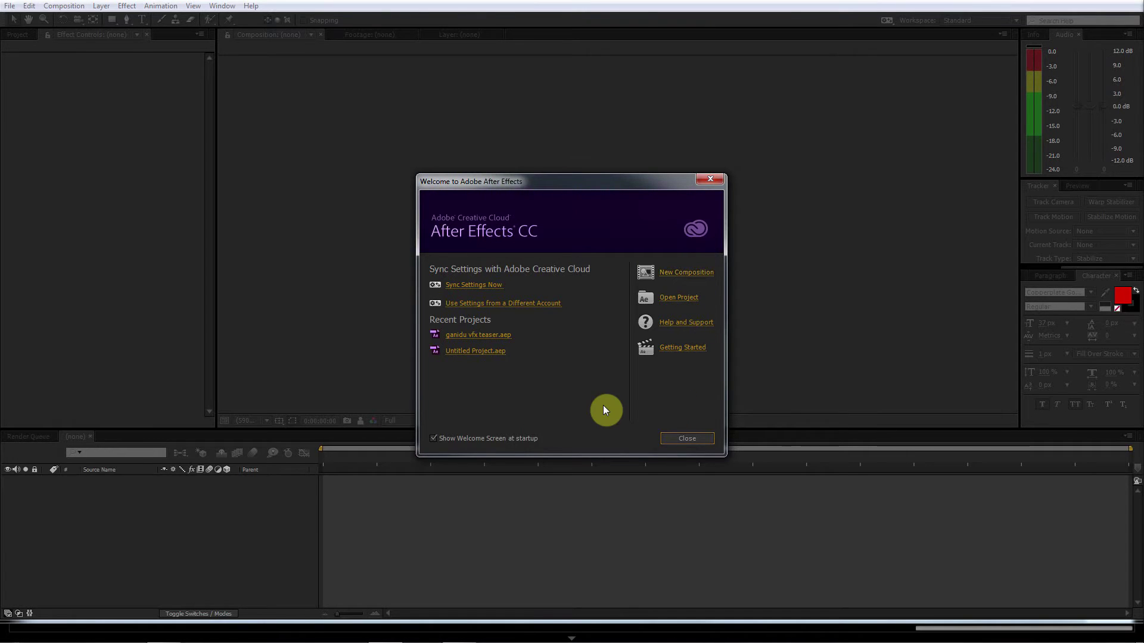
pyautogui.click(682, 279)
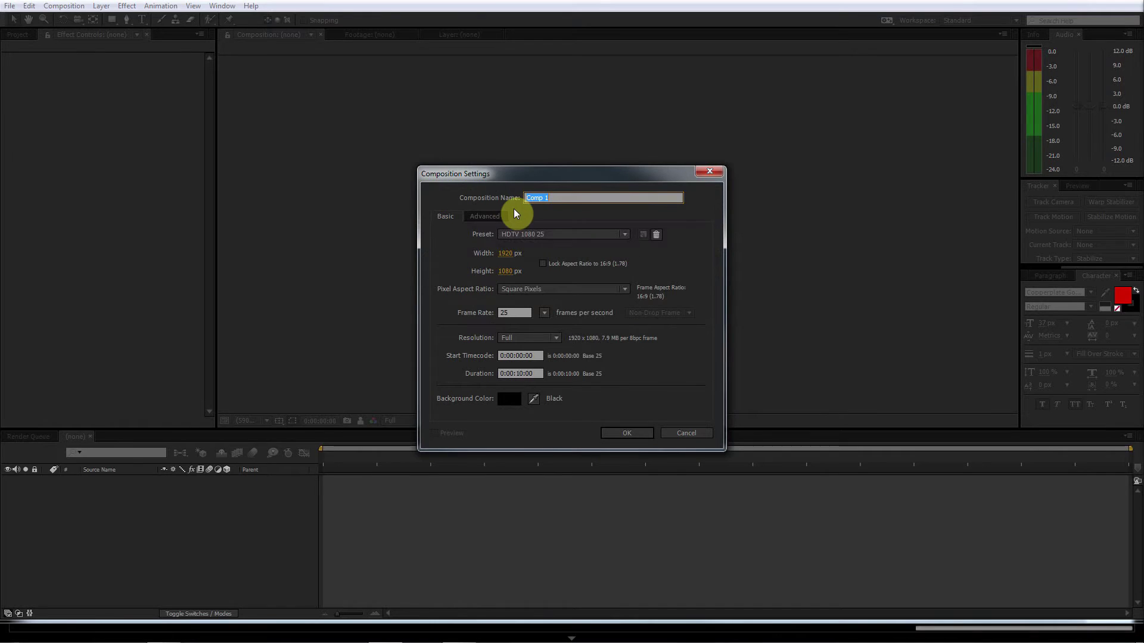
pyautogui.click(503, 272)
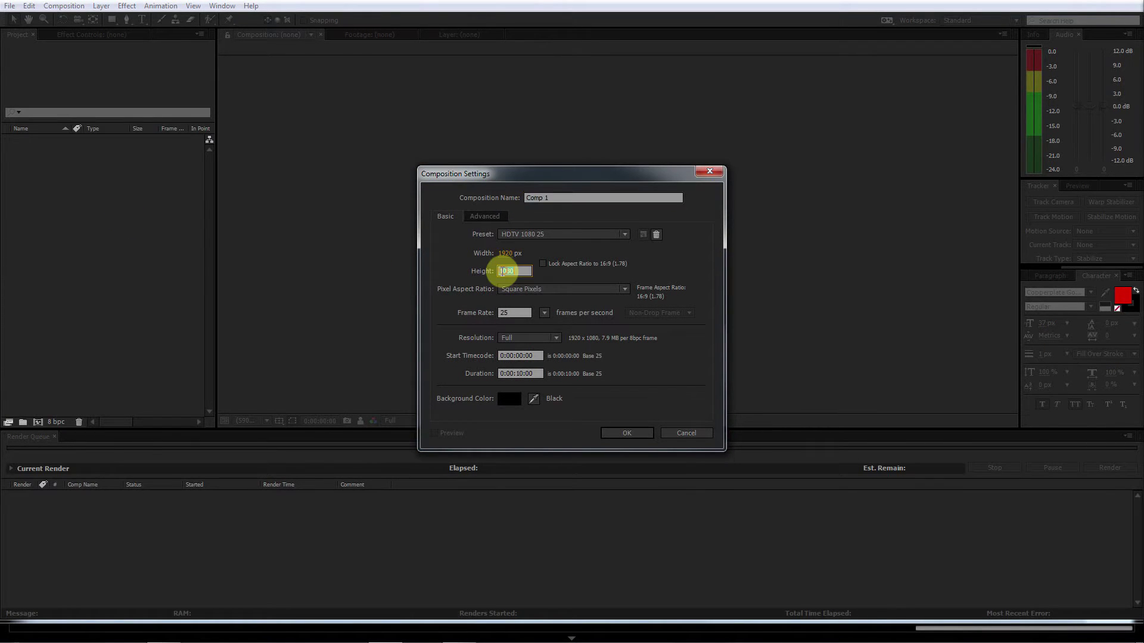
pyautogui.write('837')
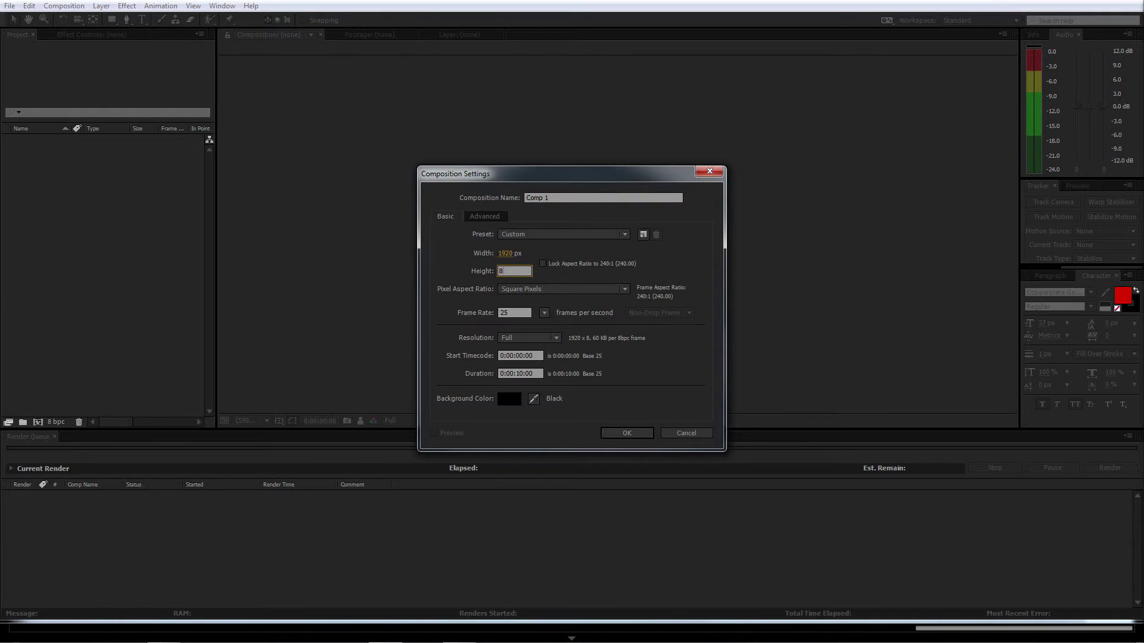
pyautogui.click(627, 433)
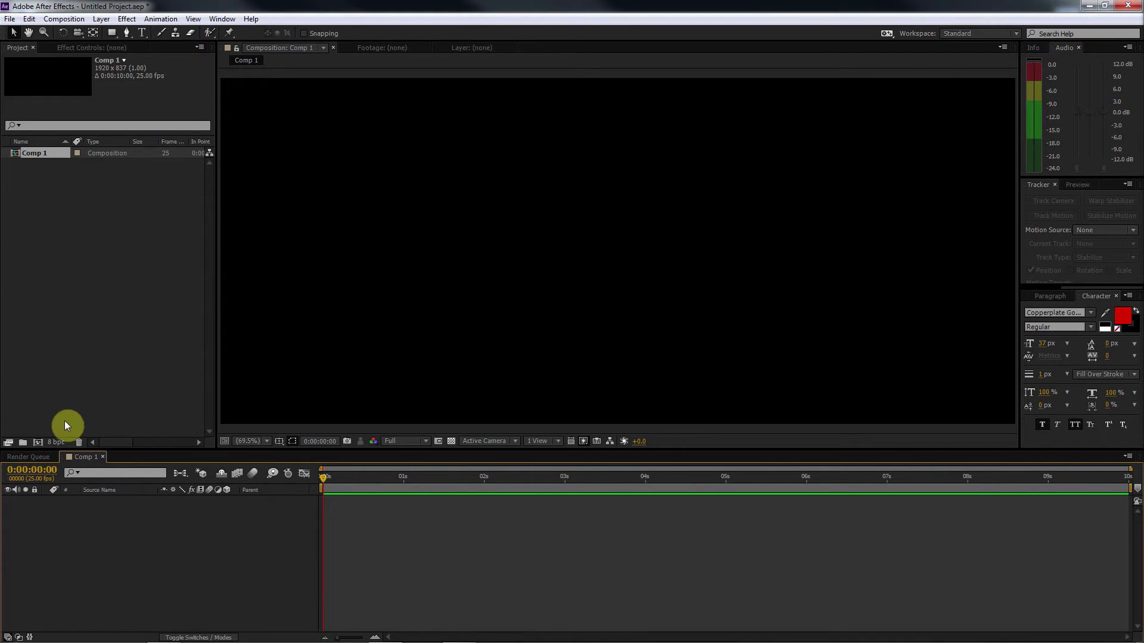
# Import IMG_8705 with JPEG Sequence ticked, bringing in IMG_[8705-8824].jpg as one sequence
pyautogui.hotkey('ctrl', 'b')
pyautogui.rightClick(84, 225)
pyautogui.moveTo(152, 287)
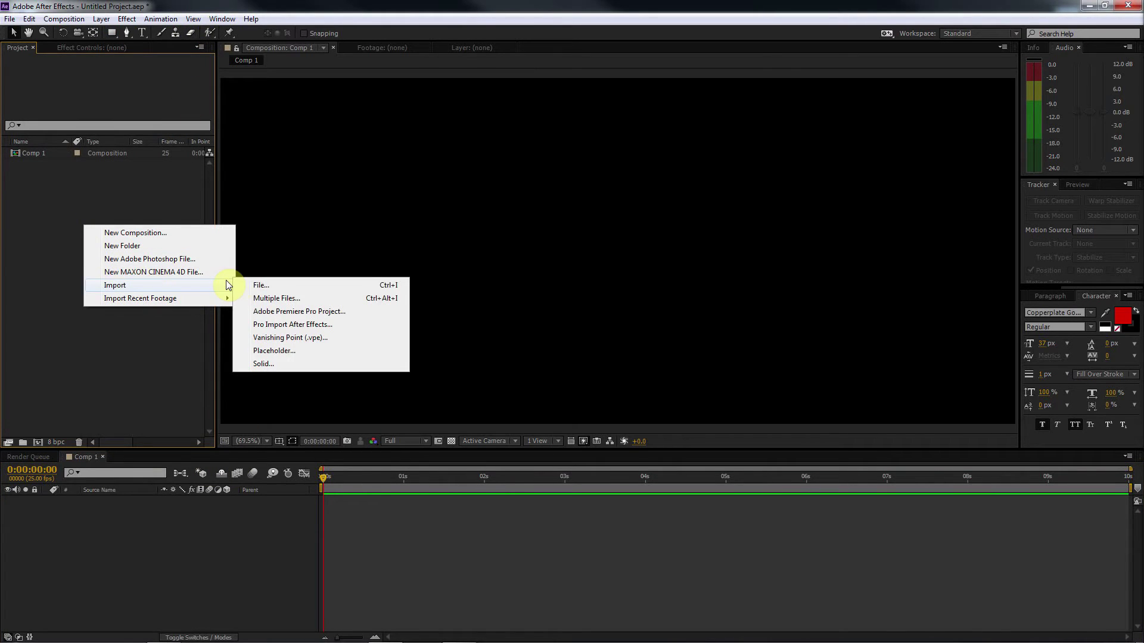
pyautogui.click(257, 285)
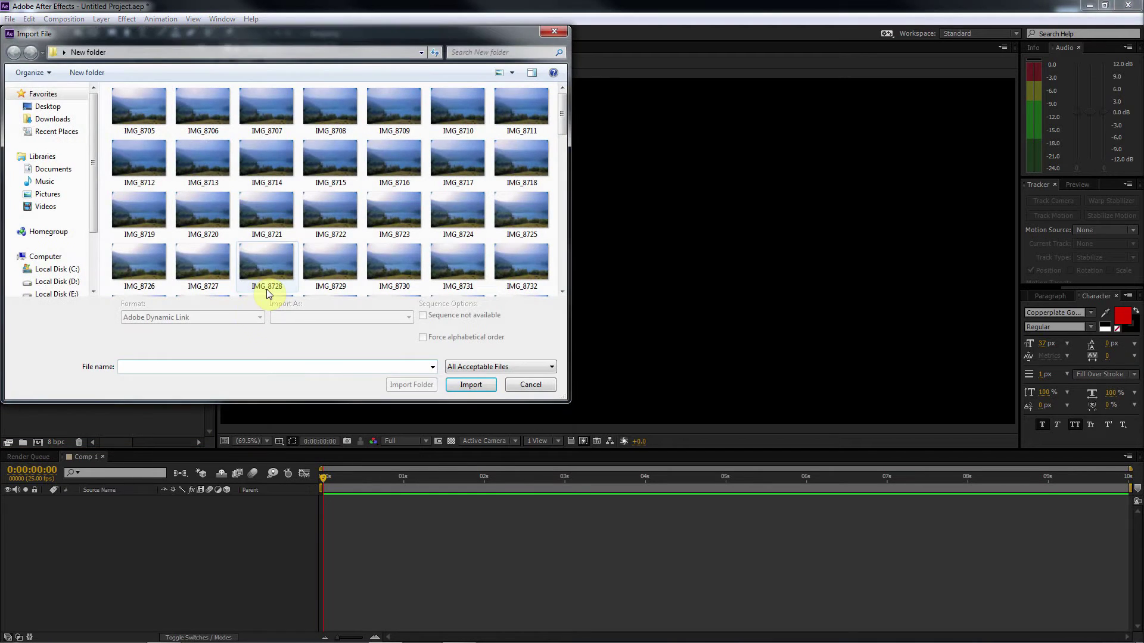
pyautogui.moveTo(562, 124)
pyautogui.mouseDown()
pyautogui.moveTo(566, 288)
pyautogui.moveTo(569, 127)
pyautogui.mouseUp()
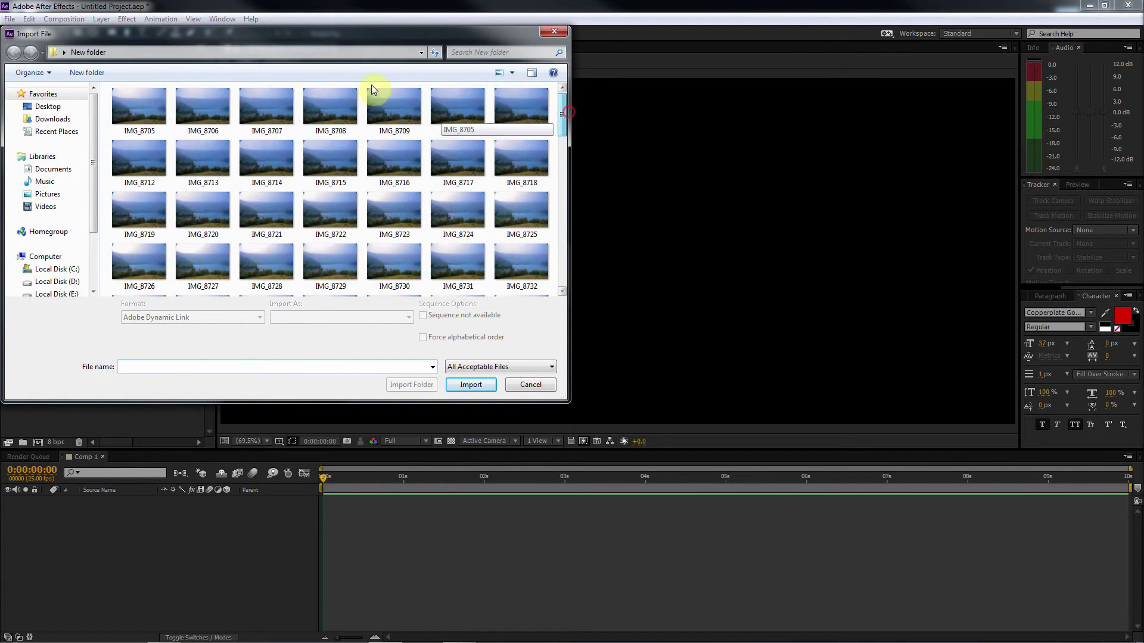
pyautogui.click(144, 105)
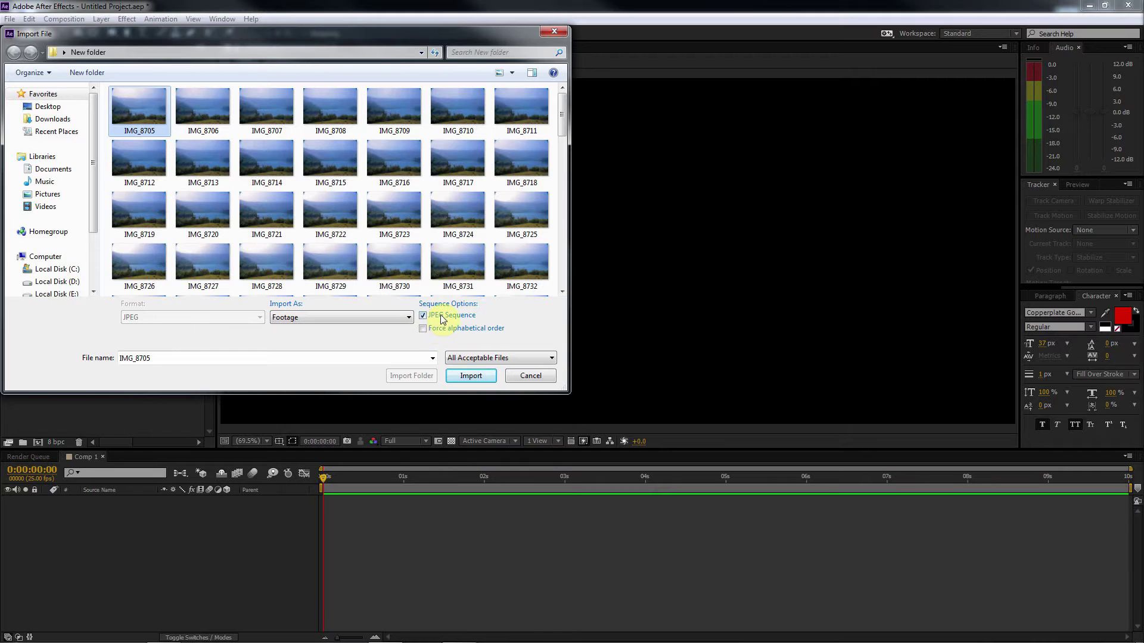
pyautogui.click(426, 320)
pyautogui.click(469, 376)
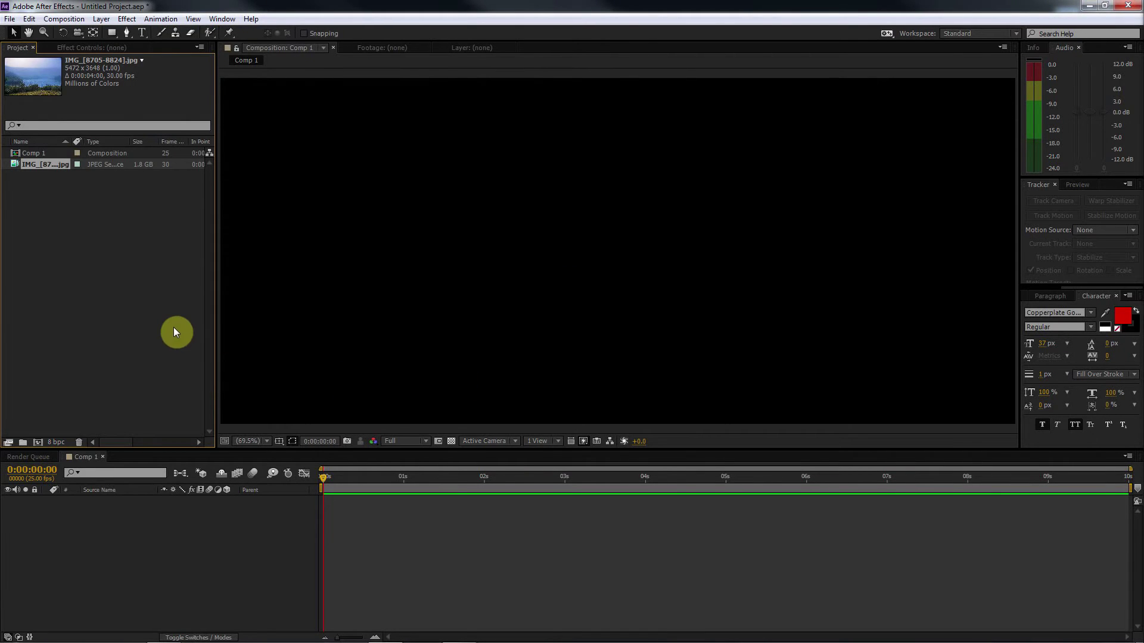
pyautogui.click(59, 246)
pyautogui.click(29, 168)
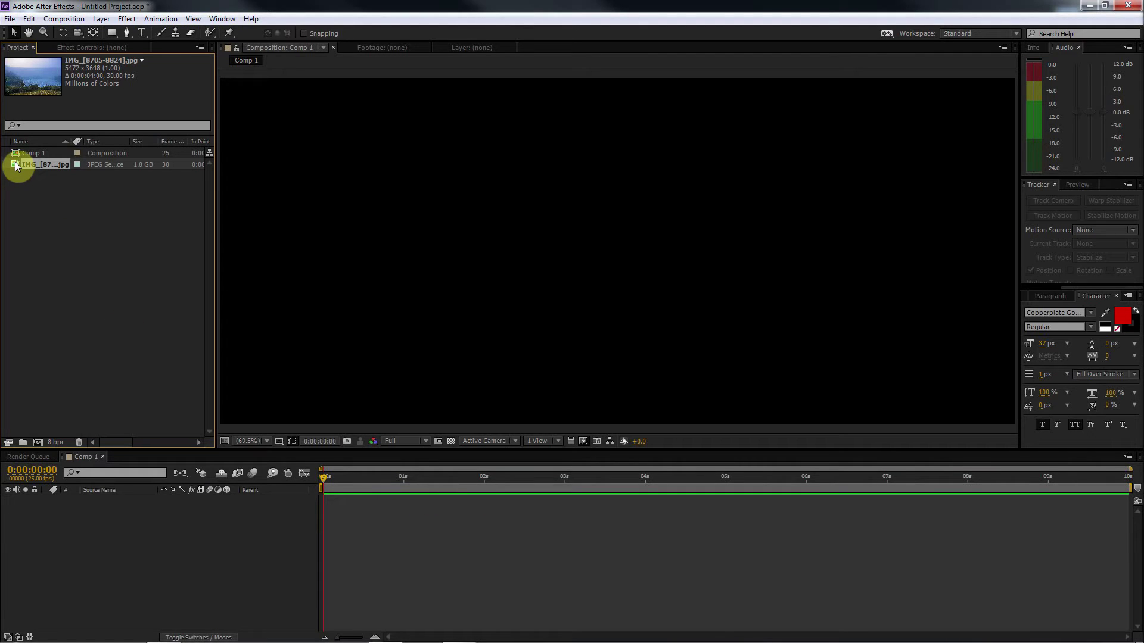
# Make the IMG composition from the JPEG sequence and scrub through the timelapse to 0:00:01:21
pyautogui.moveTo(16, 163); pyautogui.dragTo(26, 186)
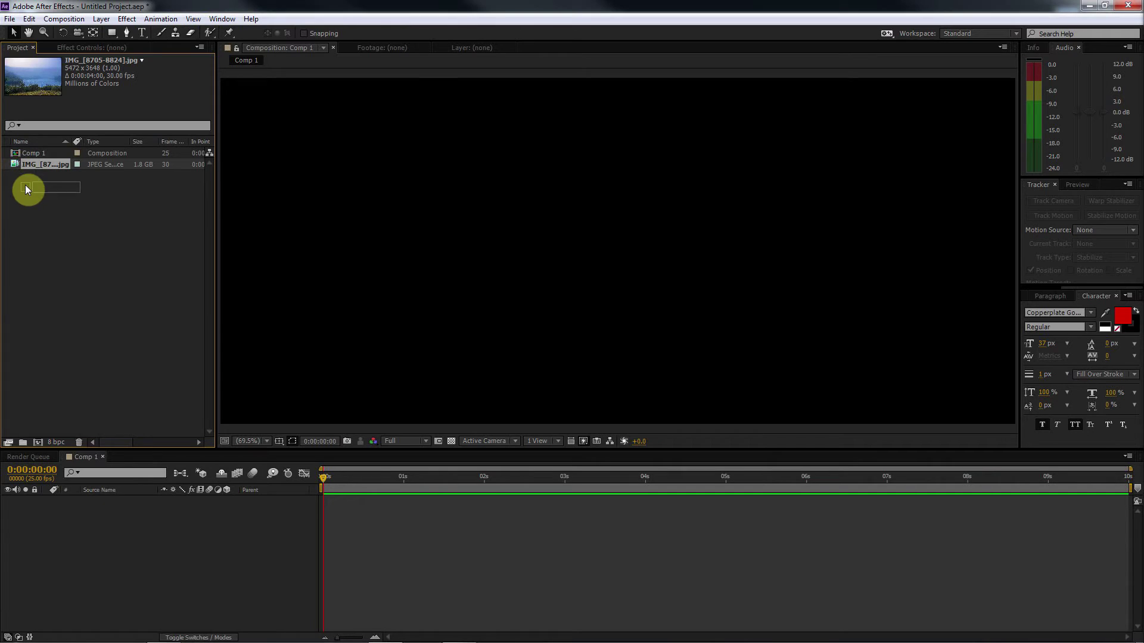
pyautogui.moveTo(25, 185); pyautogui.dragTo(54, 411)
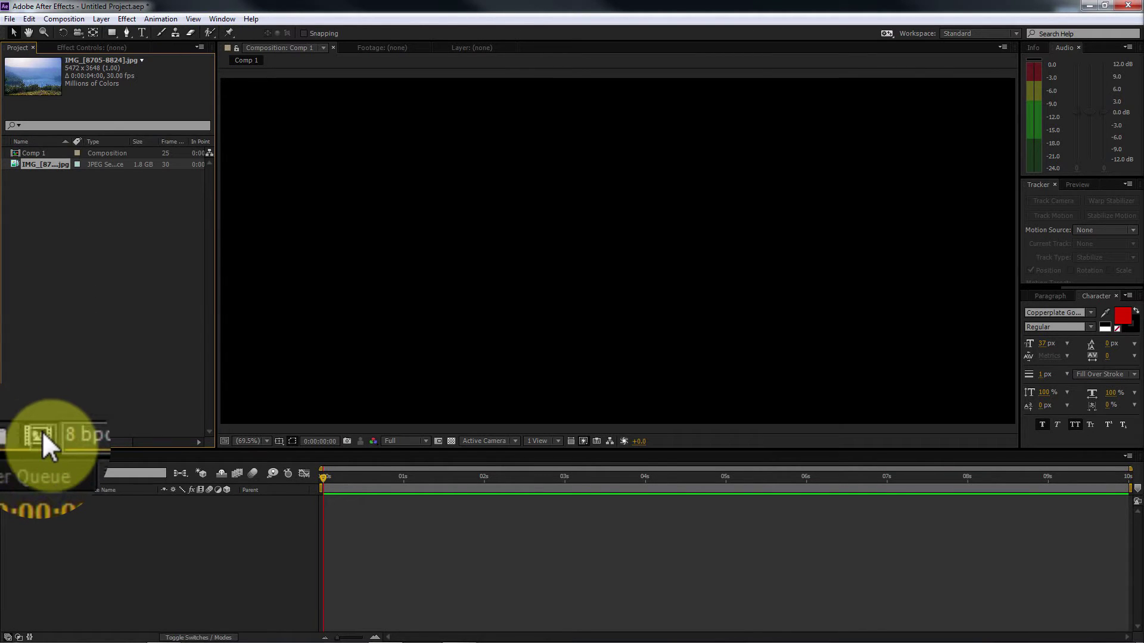
pyautogui.moveTo(45, 431); pyautogui.dragTo(45, 431)
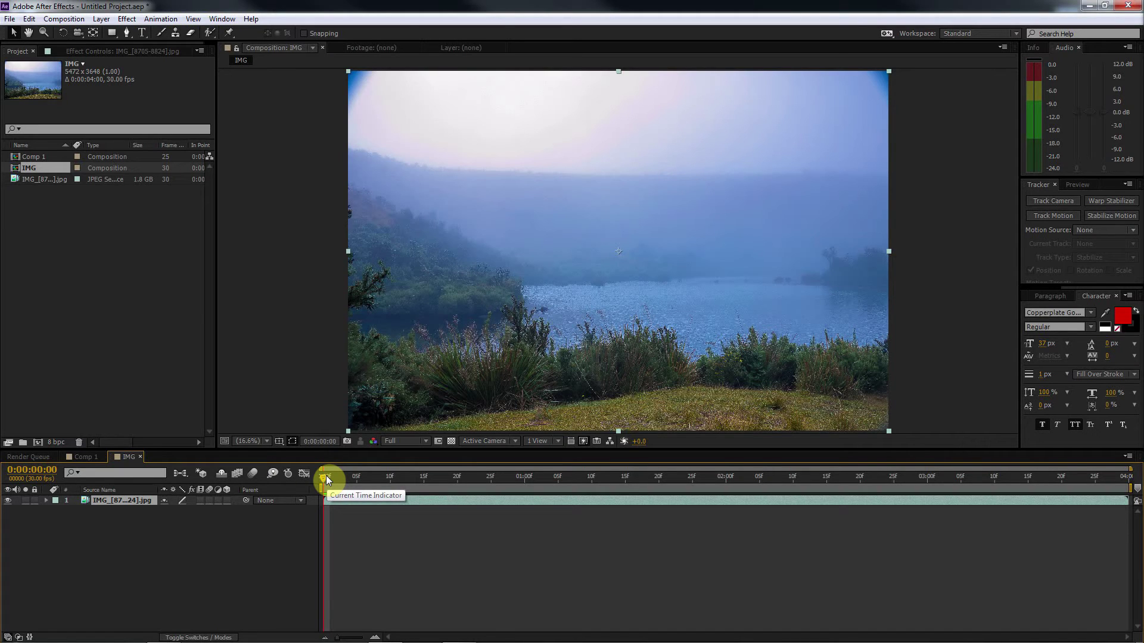
pyautogui.moveTo(326, 475); pyautogui.dragTo(694, 485)
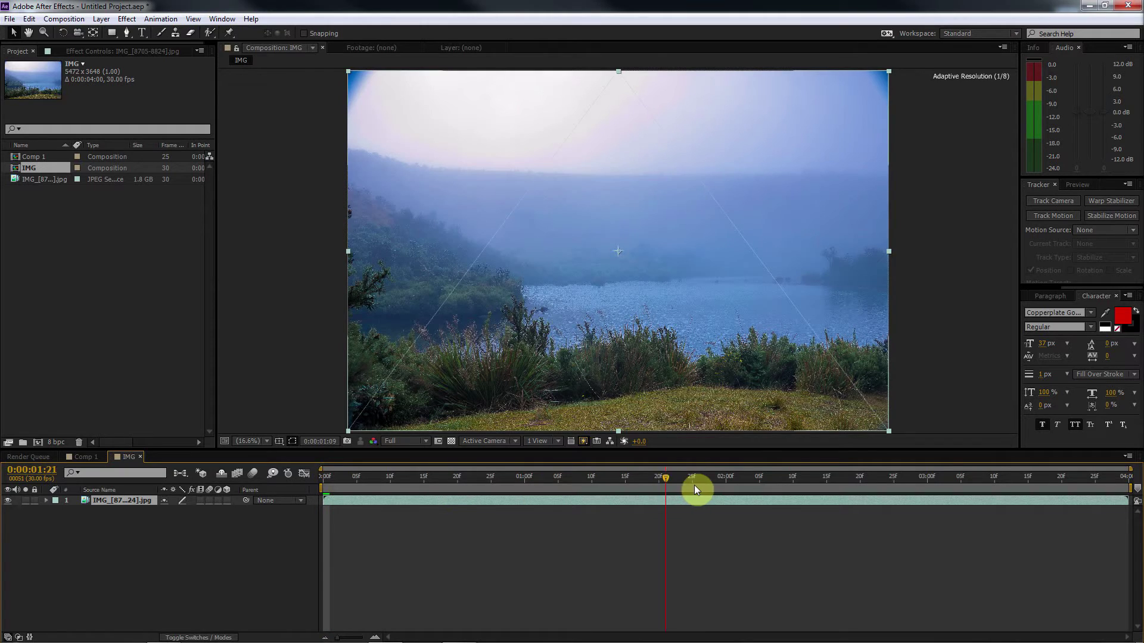
pyautogui.moveTo(694, 485); pyautogui.dragTo(314, 493)
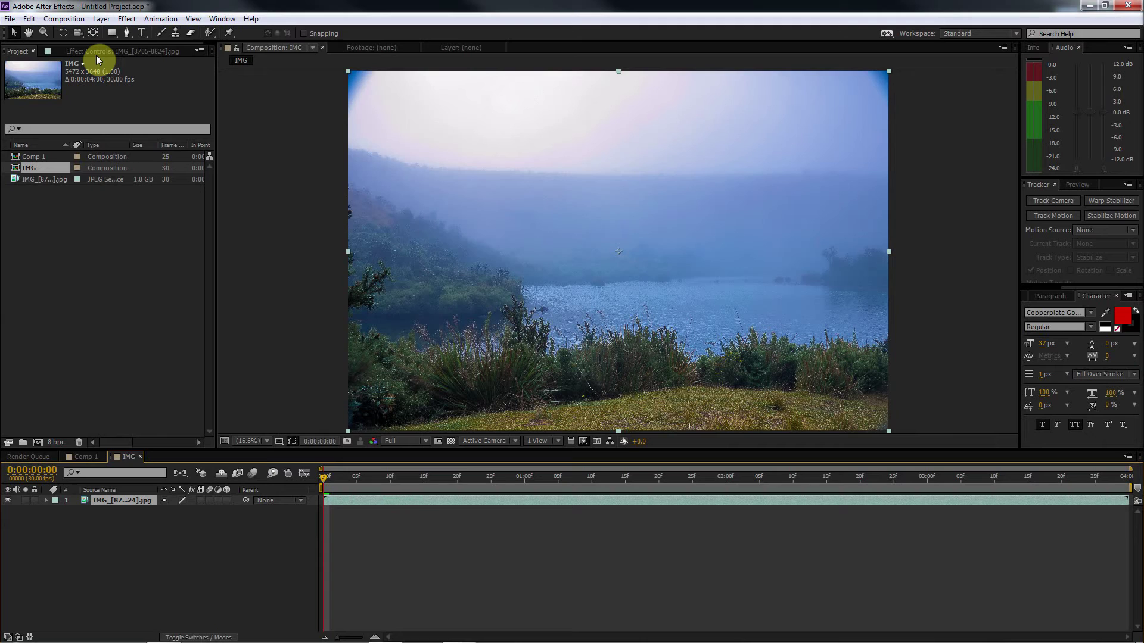
# Pre-compose the image sequence layer with Move all attributes into IMG_[8705-8824].jpg Comp 1, then go back to Comp 1
pyautogui.click(404, 559)
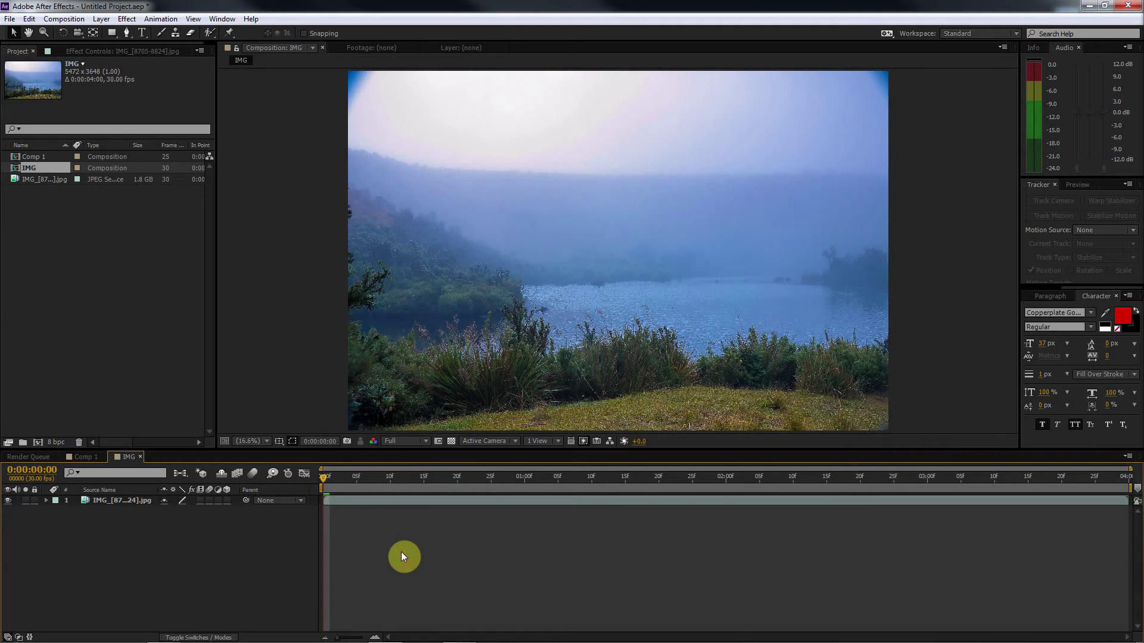
pyautogui.click(352, 502)
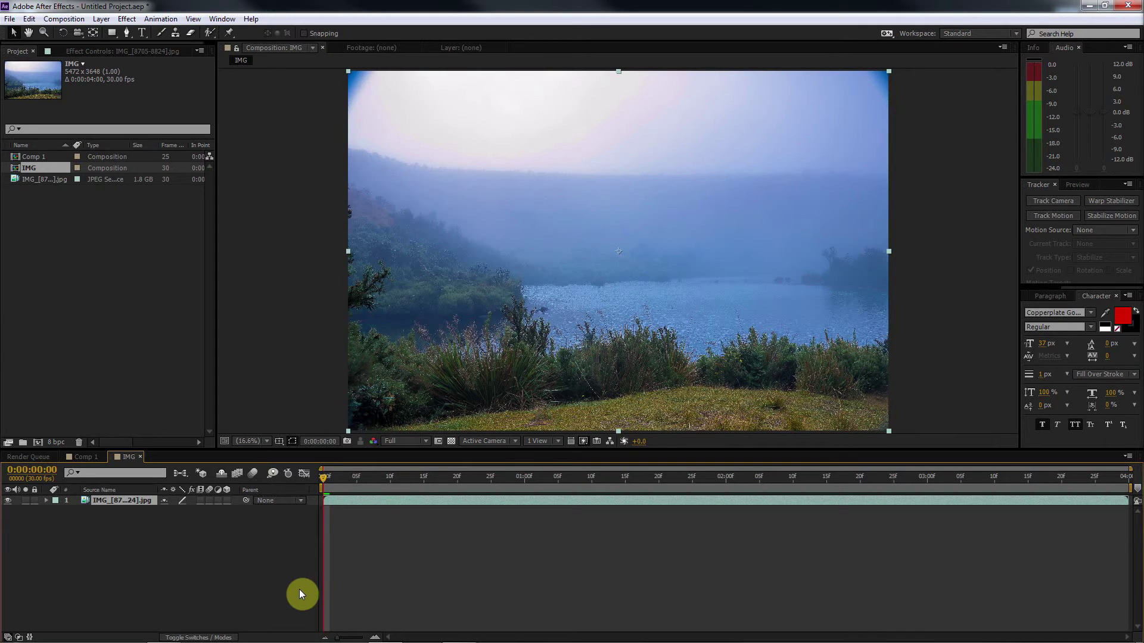
pyautogui.click(102, 20)
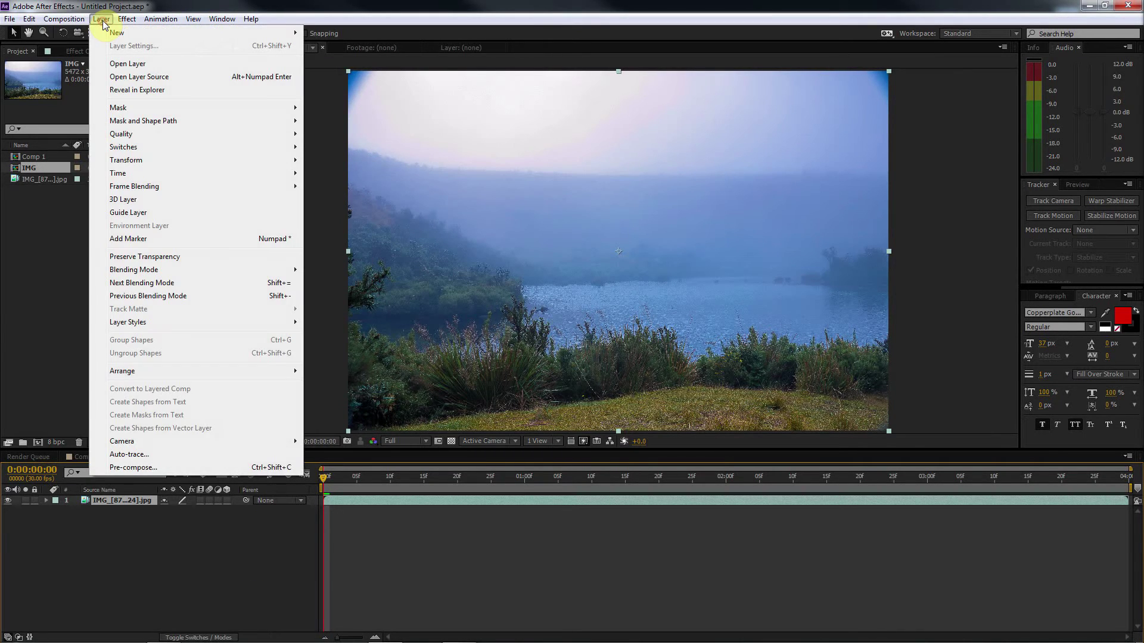
pyautogui.click(218, 470)
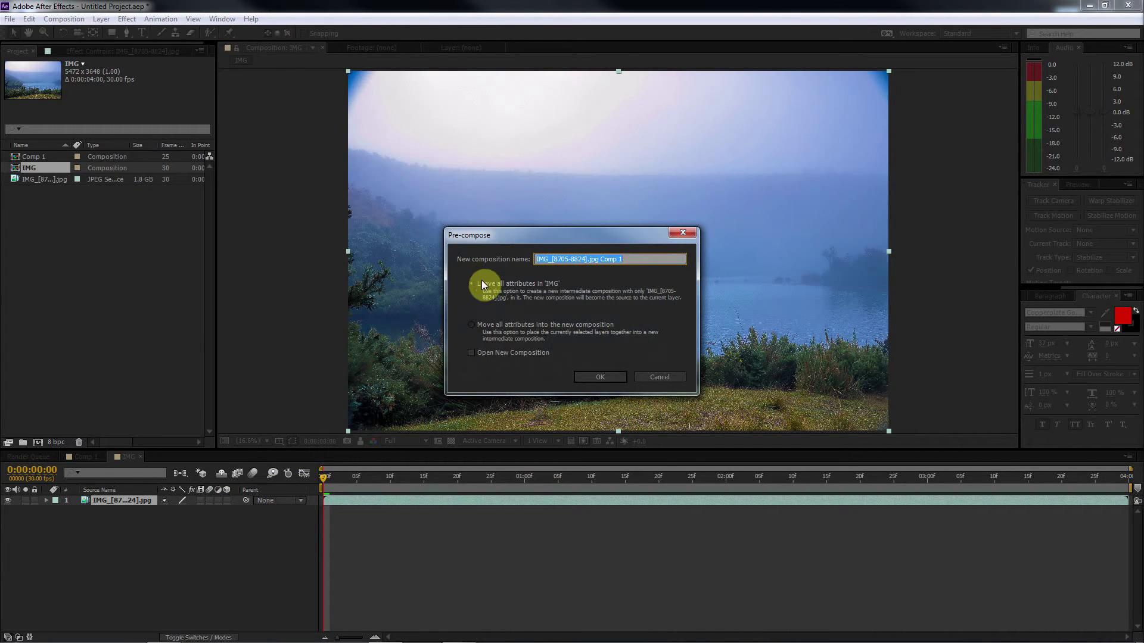
pyautogui.click(471, 326)
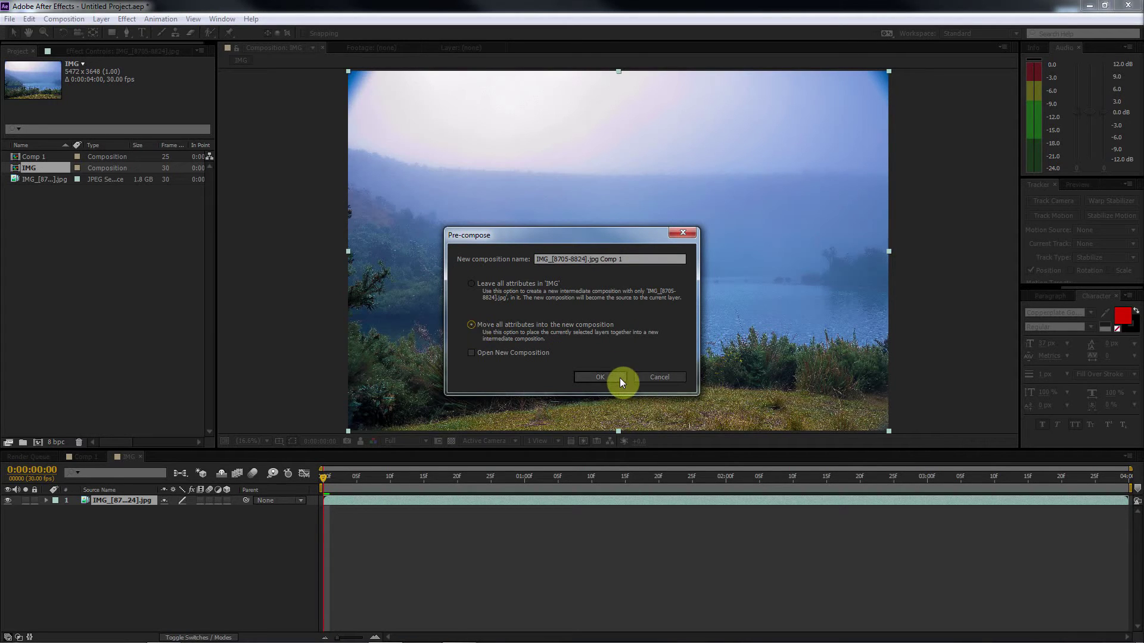
pyautogui.click(611, 378)
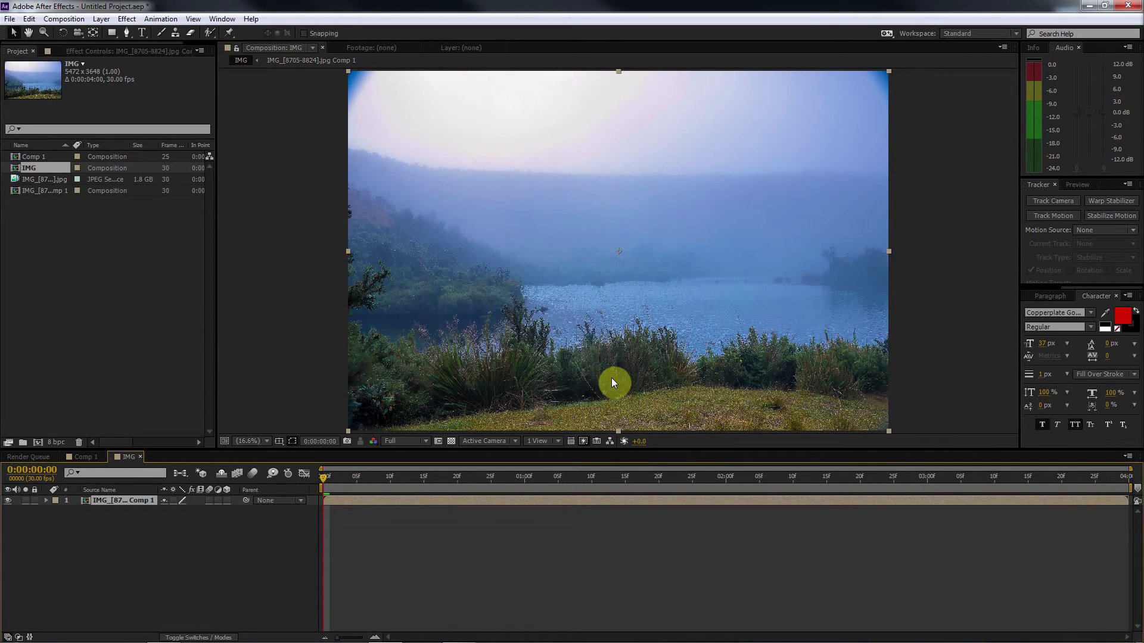
pyautogui.click(434, 570)
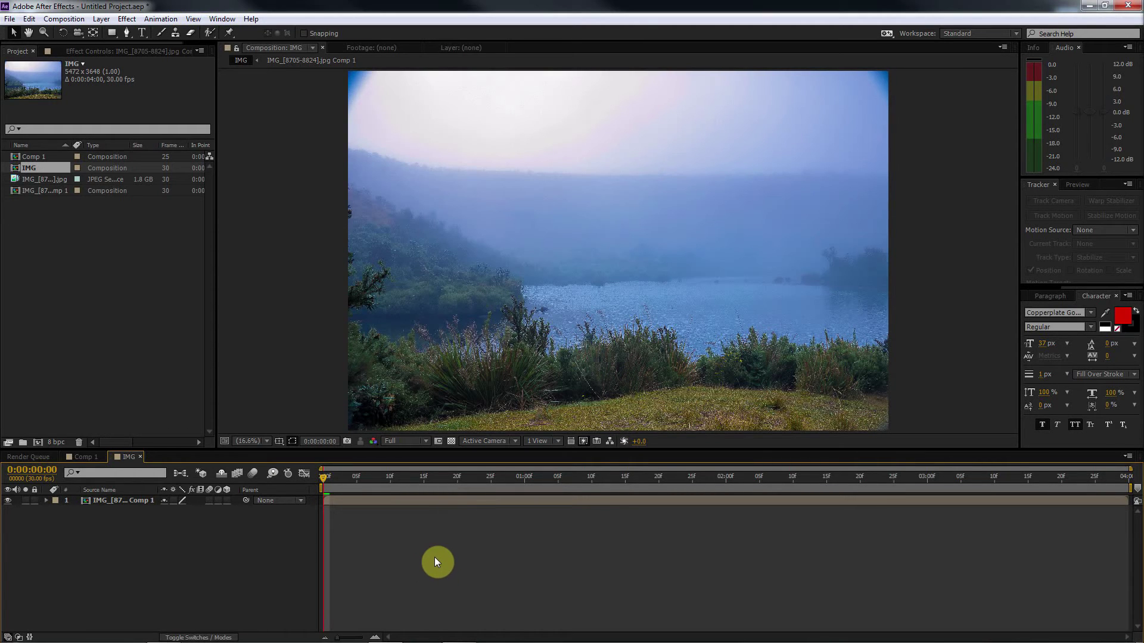
pyautogui.click(419, 504)
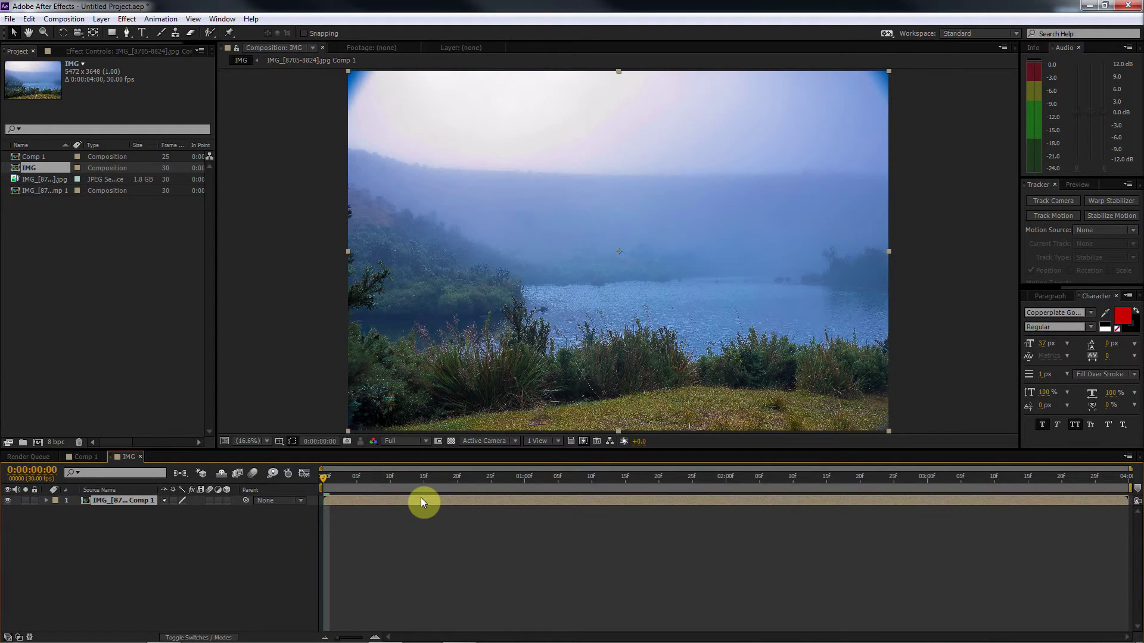
pyautogui.click(85, 459)
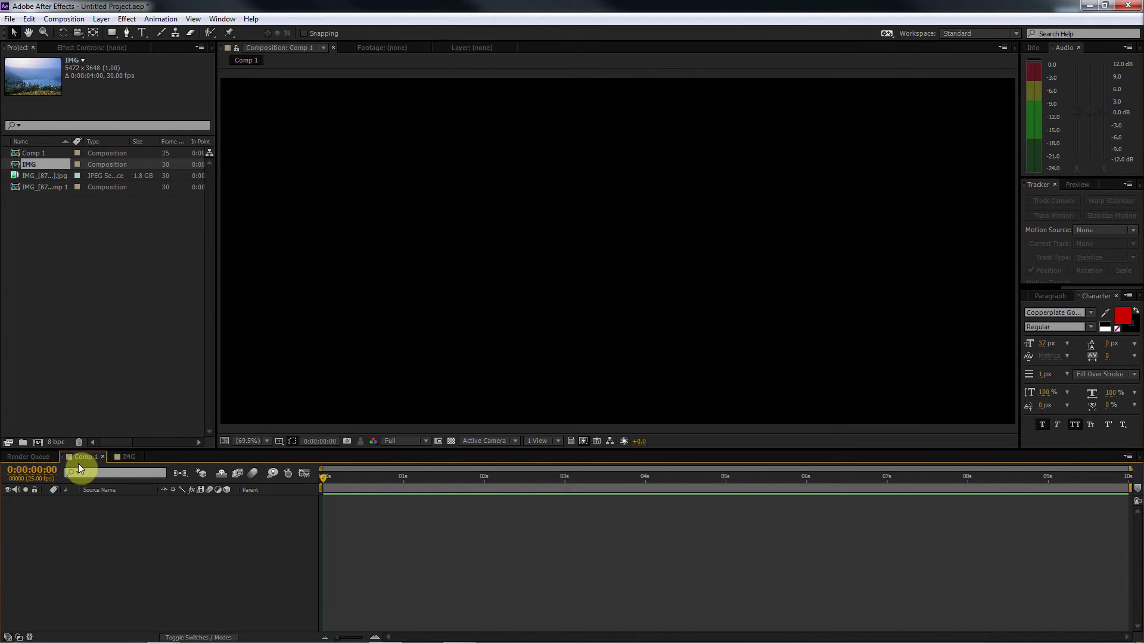
# Create a new composition, Comp 2, using the HDTV 1080 25 preset
pyautogui.click(55, 20)
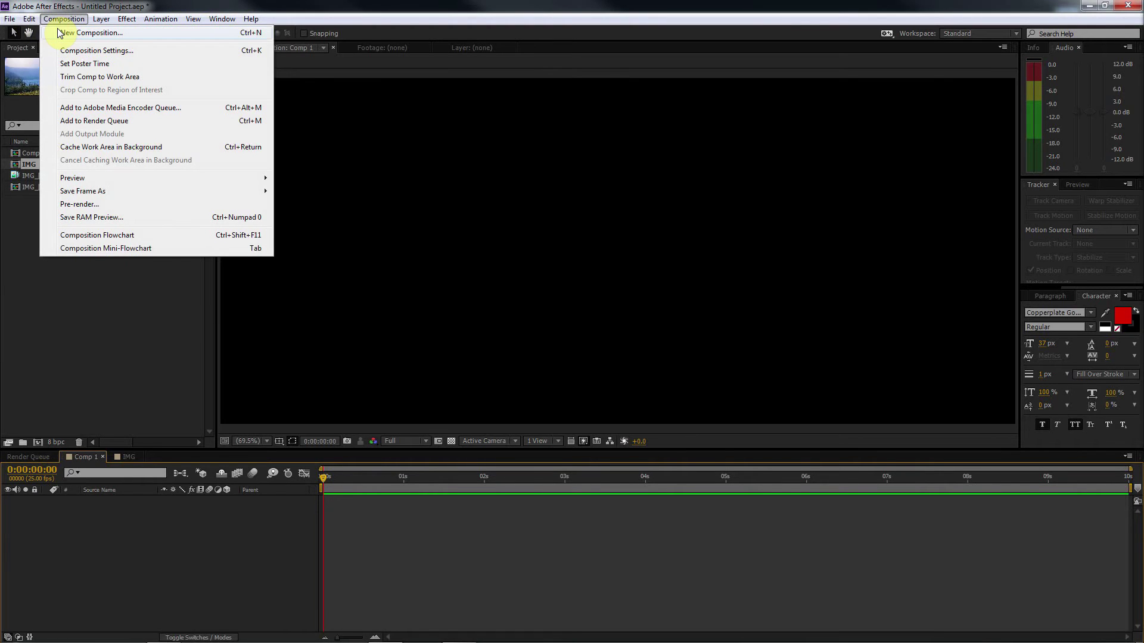
pyautogui.click(66, 33)
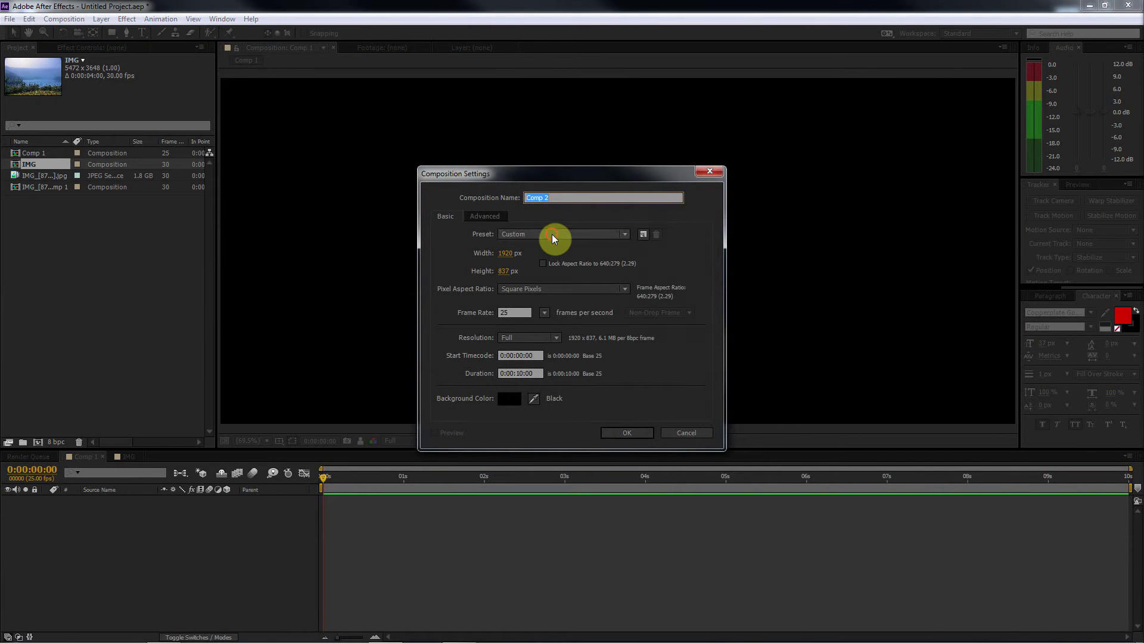
pyautogui.click(556, 235)
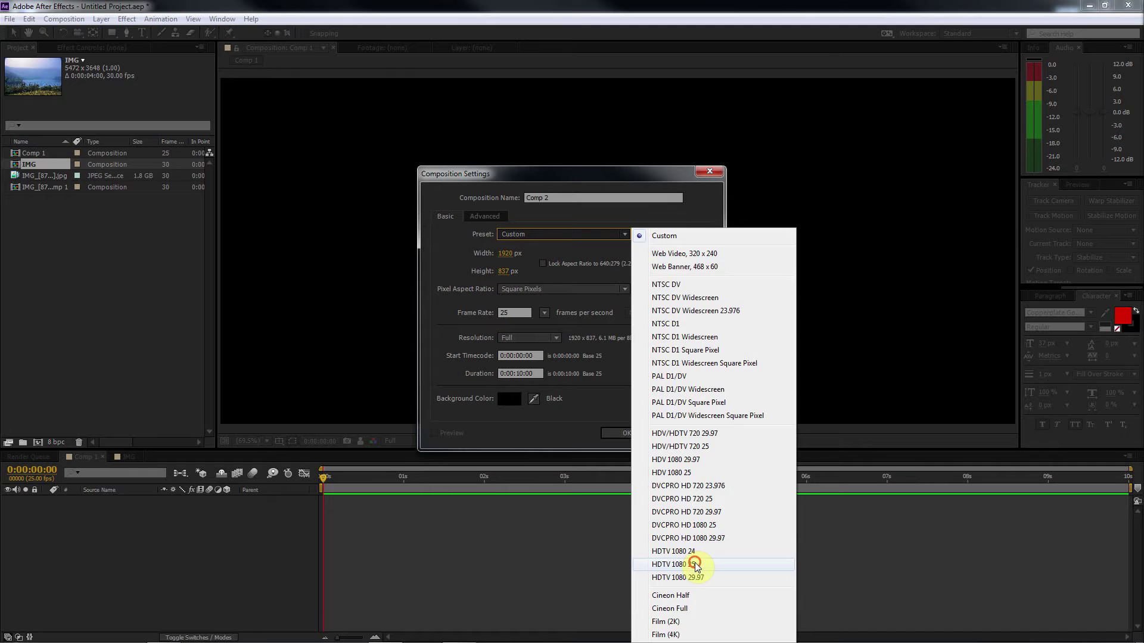
pyautogui.click(697, 566)
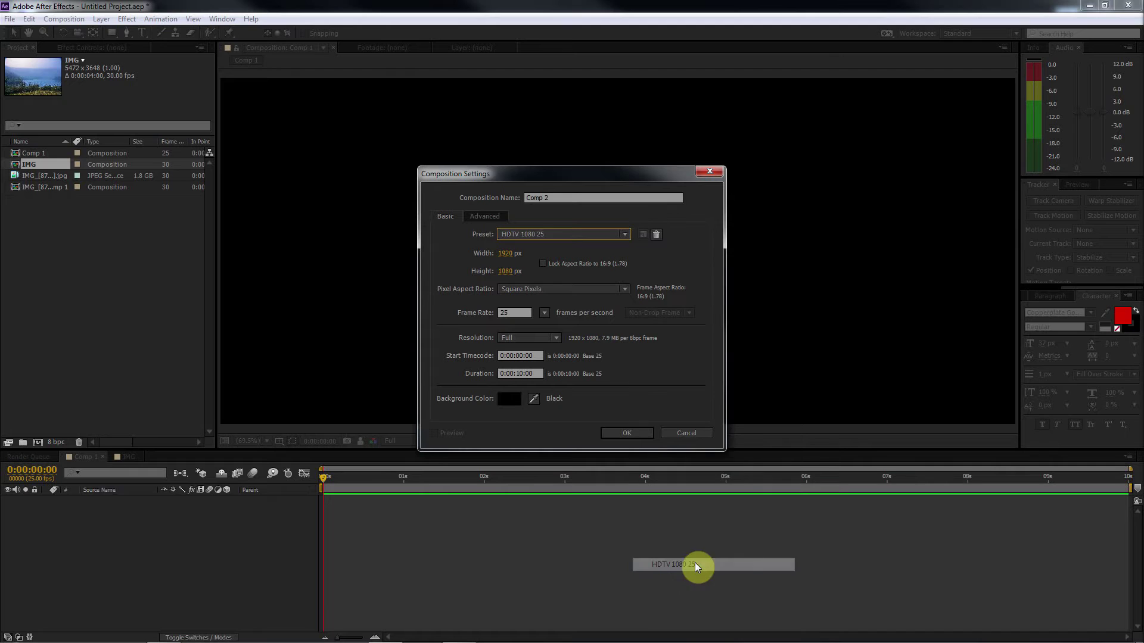
pyautogui.click(631, 433)
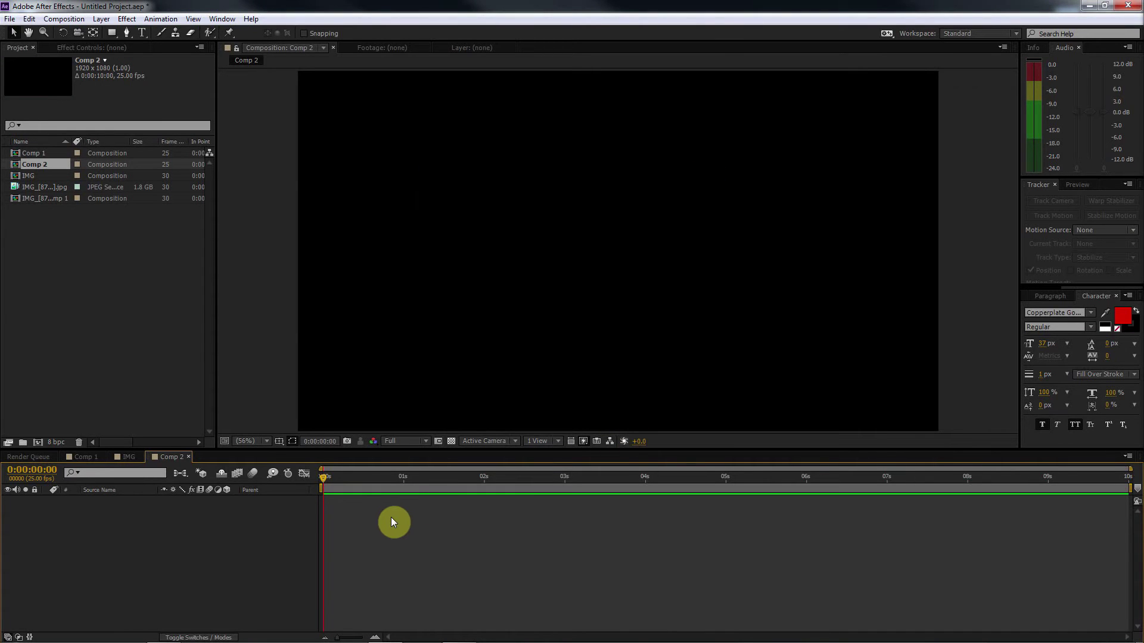
# Add IMG_[8705-8824].jpg Comp 1 as a layer in Comp 2 and centre it over the frame
pyautogui.moveTo(391, 519); pyautogui.dragTo(391, 519)
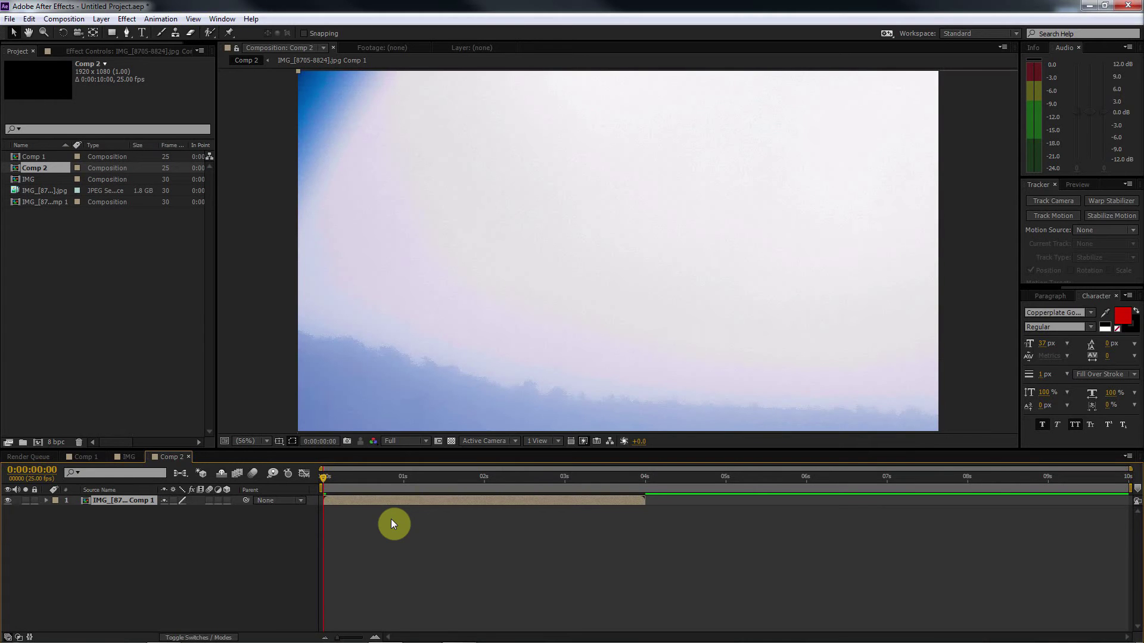
pyautogui.scroll(-3, 523, 261)
pyautogui.scroll(-2, 524, 261)
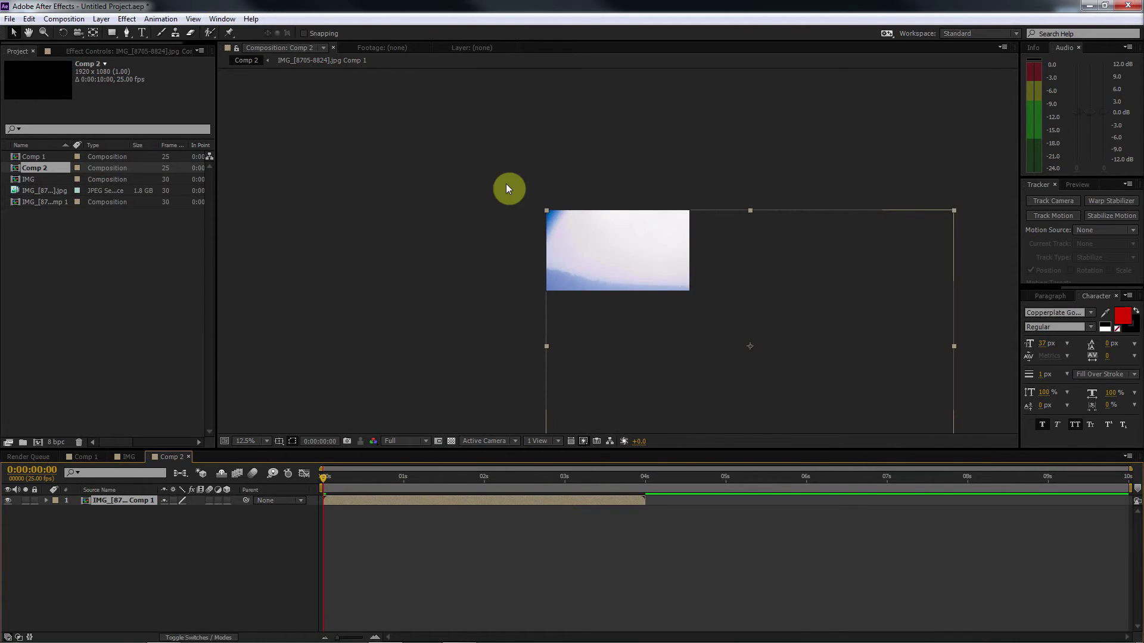
pyautogui.scroll(-2, 634, 296)
pyautogui.scroll(2, 634, 296)
pyautogui.scroll(-1, 692, 298)
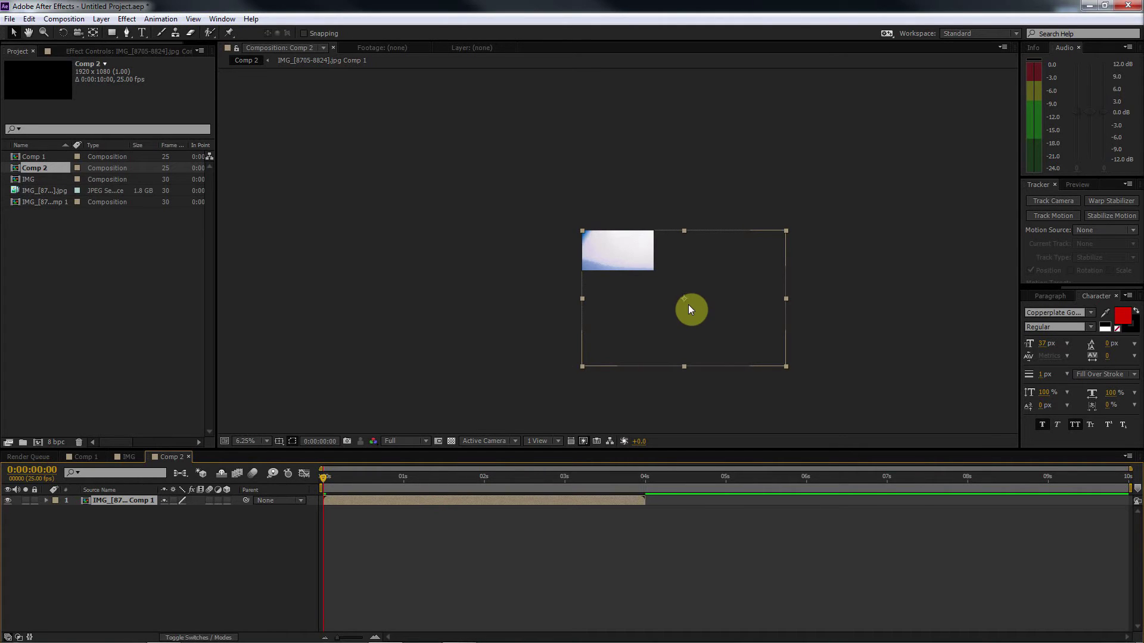
pyautogui.moveTo(684, 296); pyautogui.dragTo(617, 252)
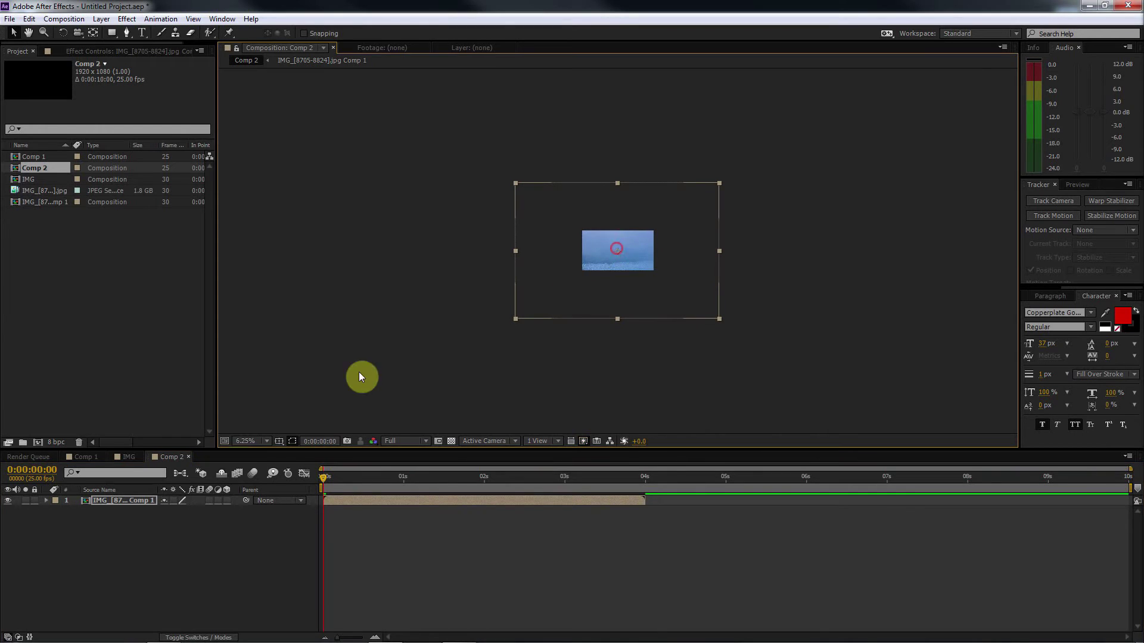
# Fit the viewer, scale the timelapse layer down to 36%, and reselect the layer
pyautogui.click(266, 440)
pyautogui.click(257, 223)
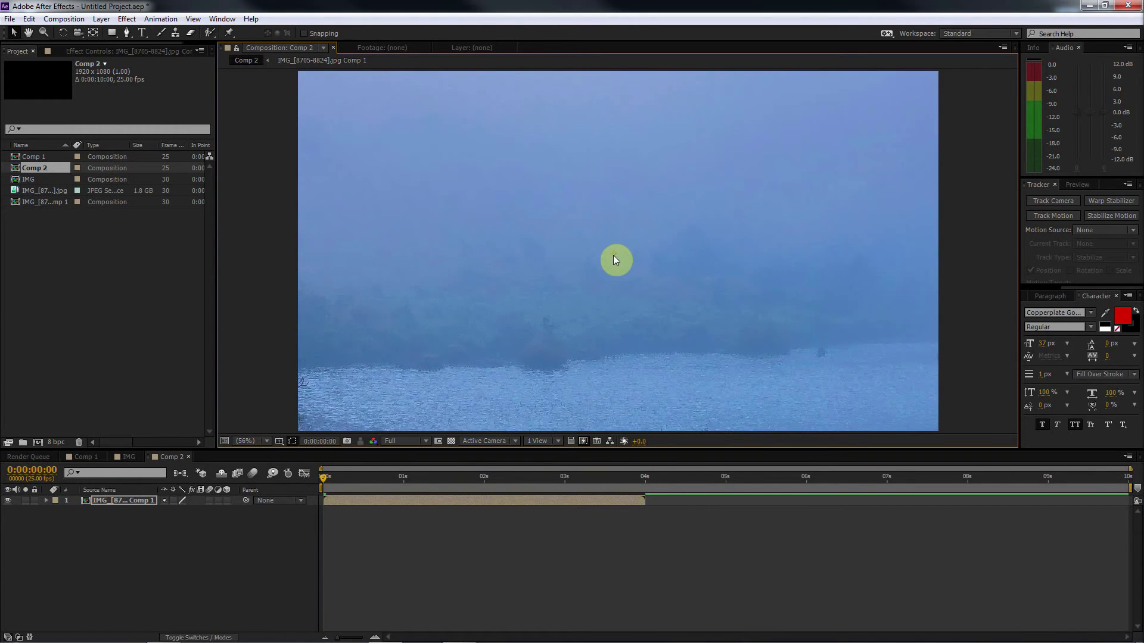
pyautogui.press('s')
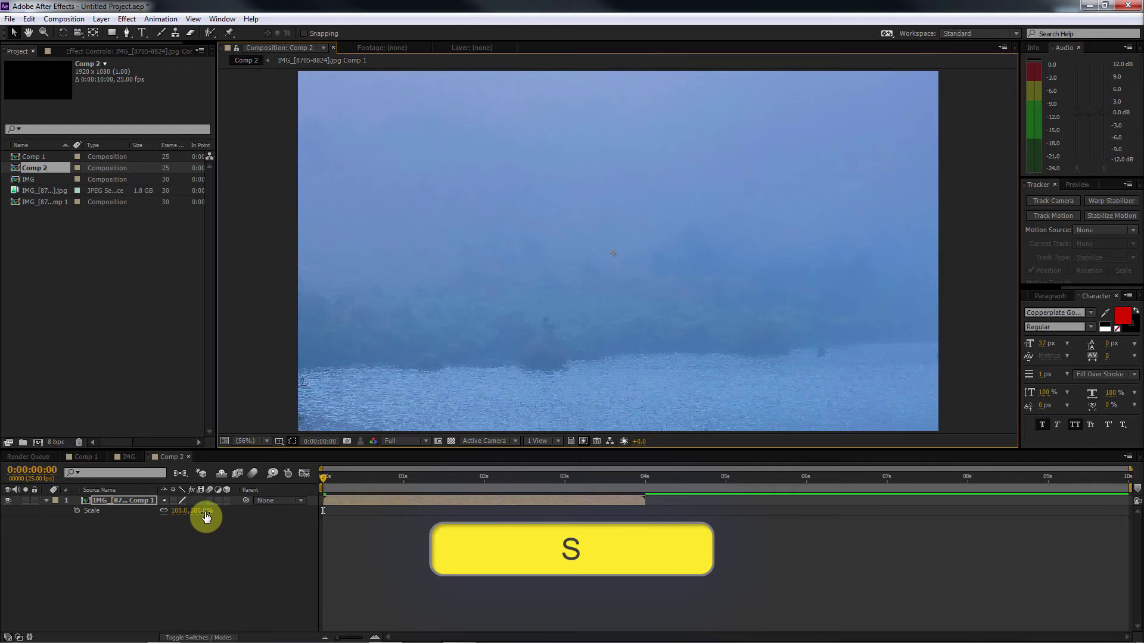
pyautogui.press('p')
pyautogui.press('s')
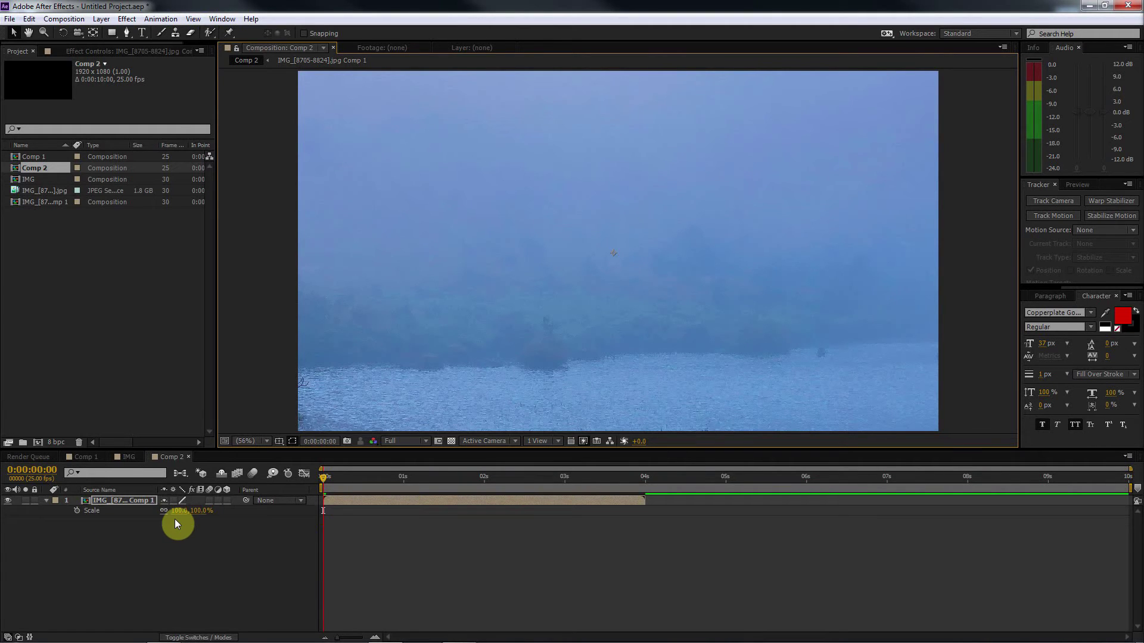
pyautogui.moveTo(194, 513); pyautogui.dragTo(164, 513)
pyautogui.moveTo(543, 356); pyautogui.dragTo(544, 360)
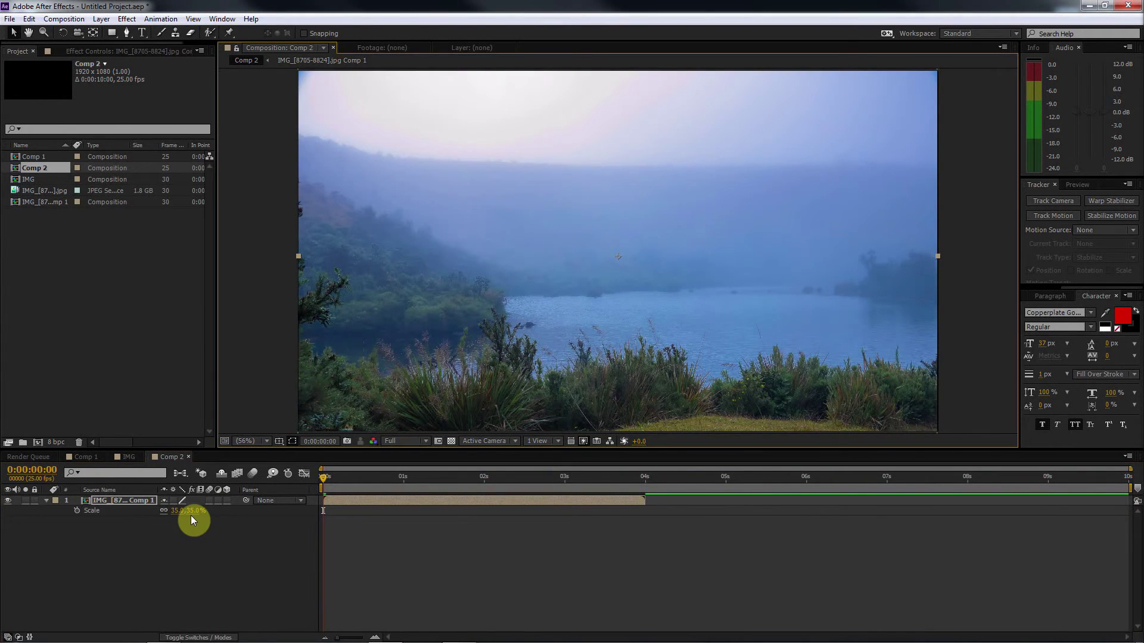
pyautogui.moveTo(191, 510); pyautogui.dragTo(194, 510)
pyautogui.click(369, 556)
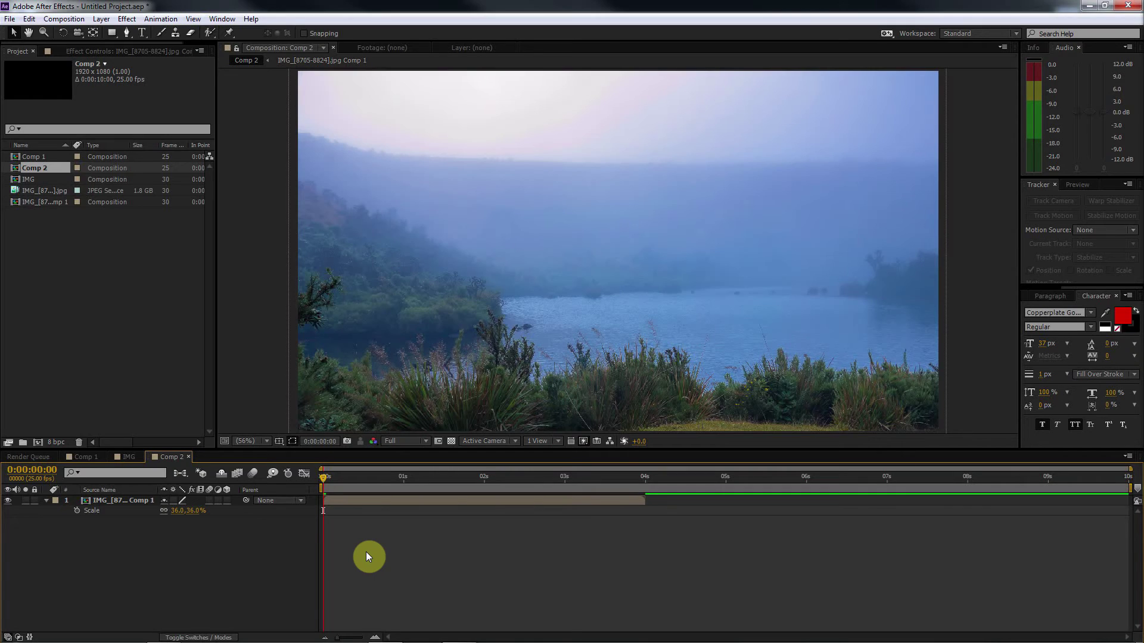
pyautogui.hotkey('ctrl', 'a')
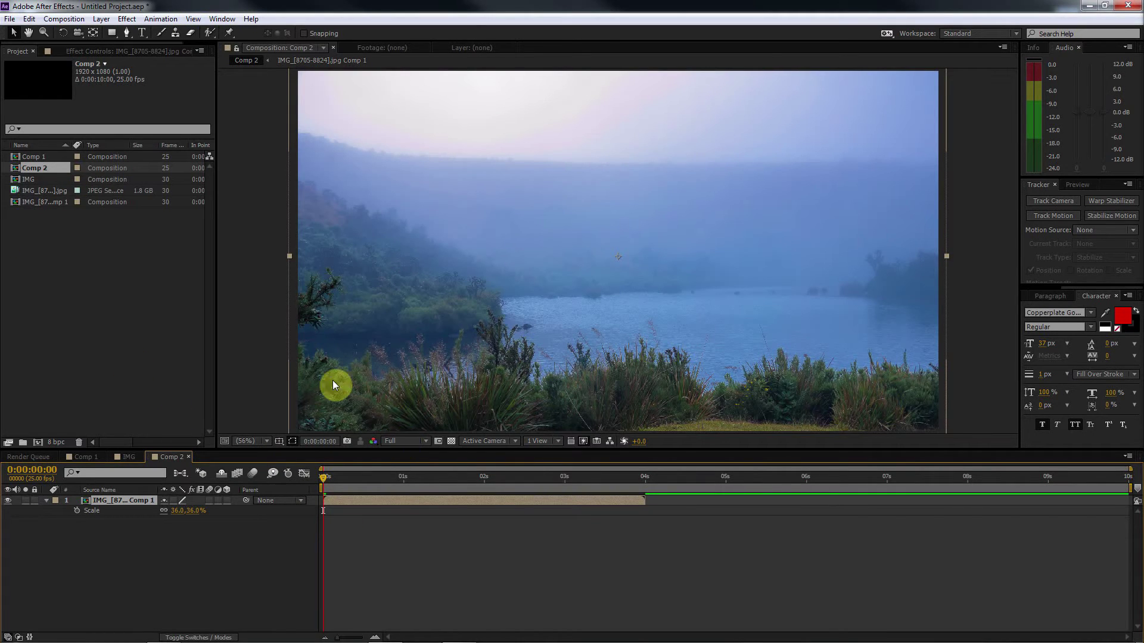
# Pre-compose the scaled layer with Move all attributes, then scrub to preview later frames
pyautogui.click(101, 18)
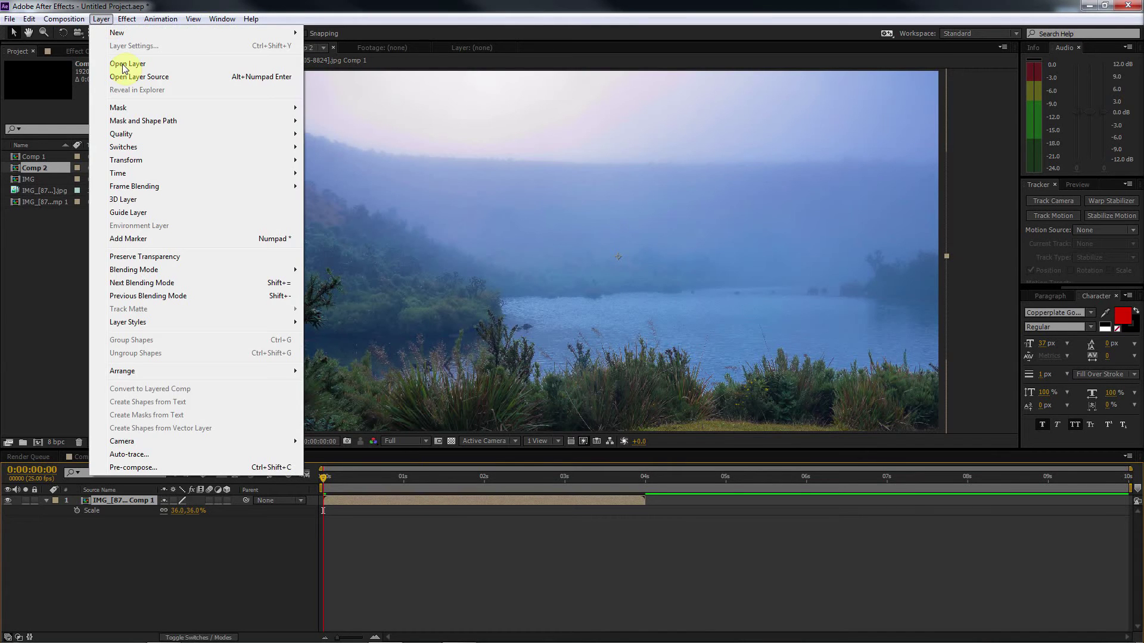
pyautogui.click(166, 468)
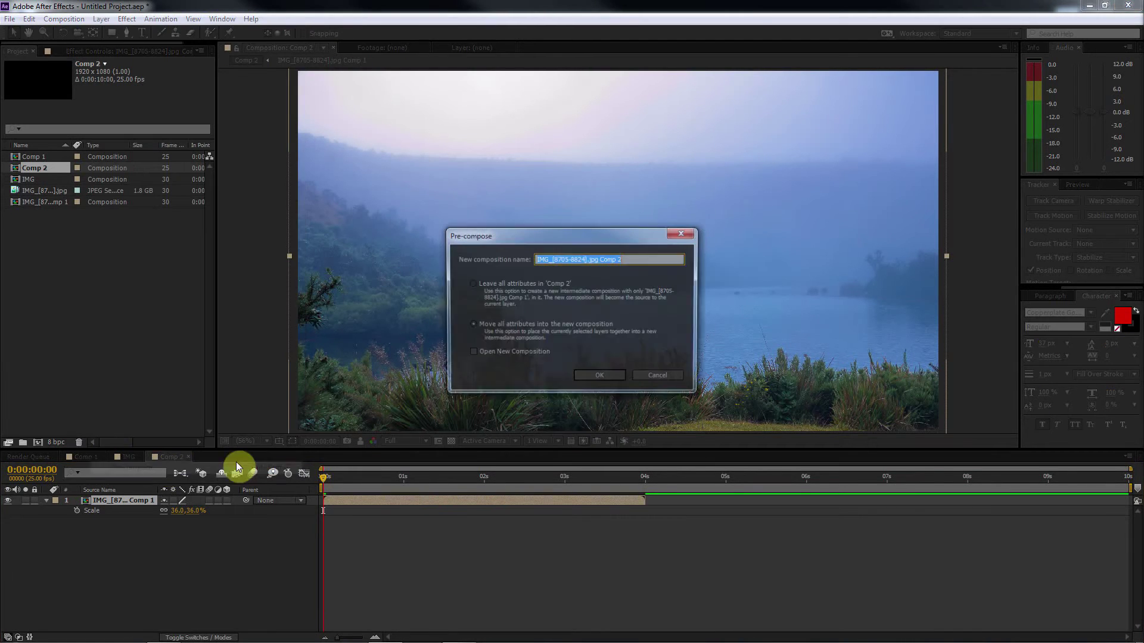
pyautogui.click(471, 325)
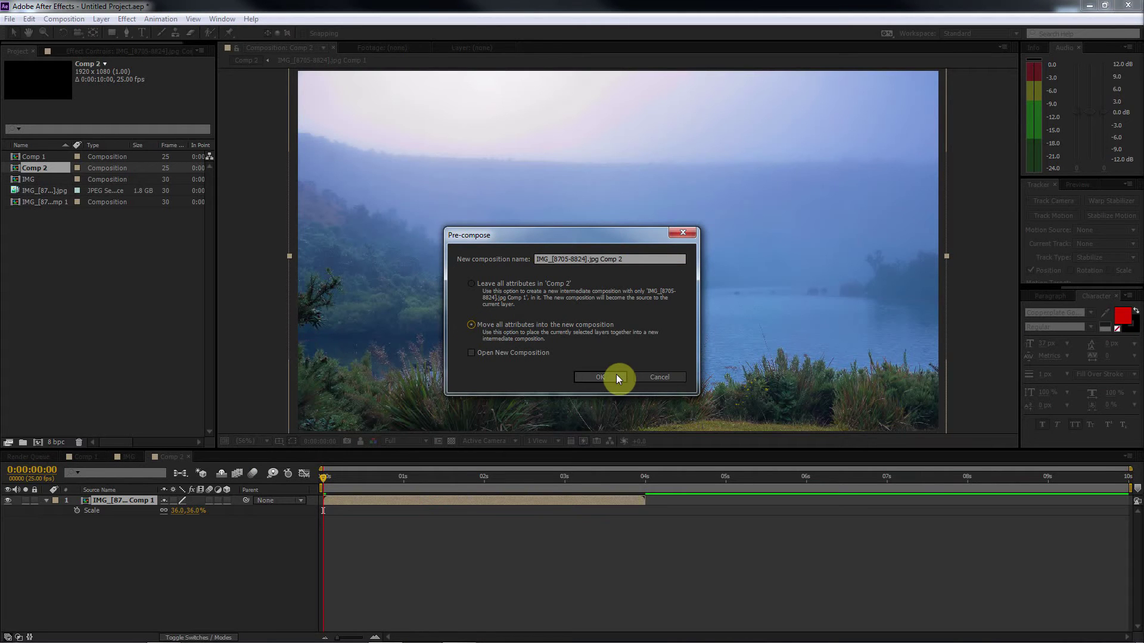
pyautogui.click(616, 374)
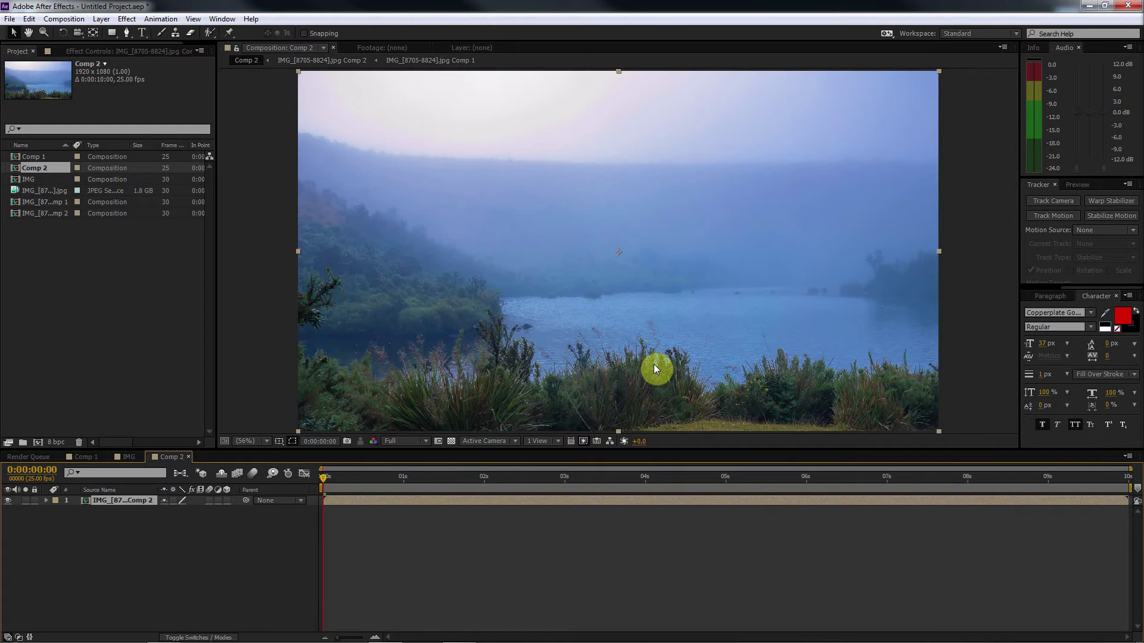
pyautogui.scroll(-1, 657, 367)
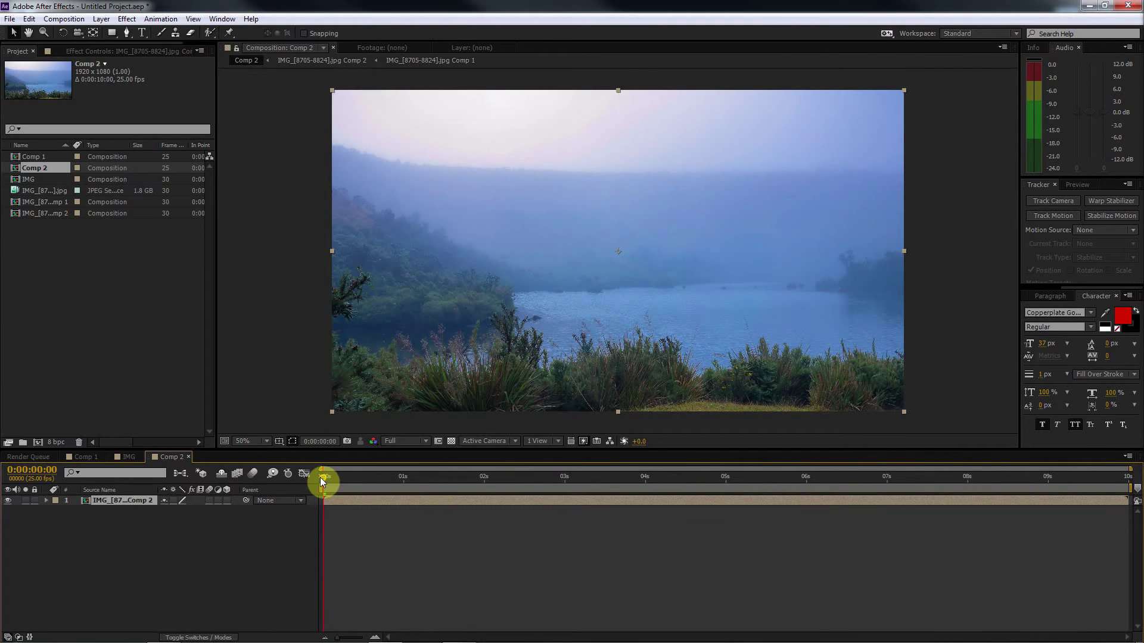
pyautogui.moveTo(344, 476)
pyautogui.mouseDown()
pyautogui.moveTo(806, 475)
pyautogui.moveTo(292, 488)
pyautogui.mouseUp()
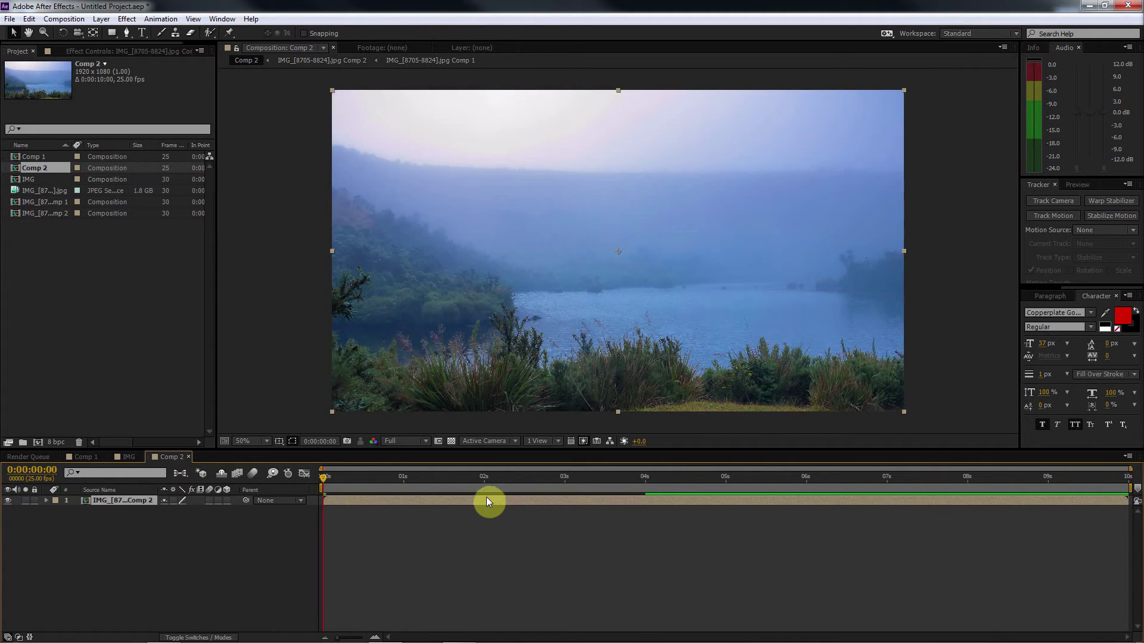
# Paste the IMG_[8705-8824].jpg Comp 2 layer into Comp 1 and delete the extra JPG sequence layer
pyautogui.click(85, 456)
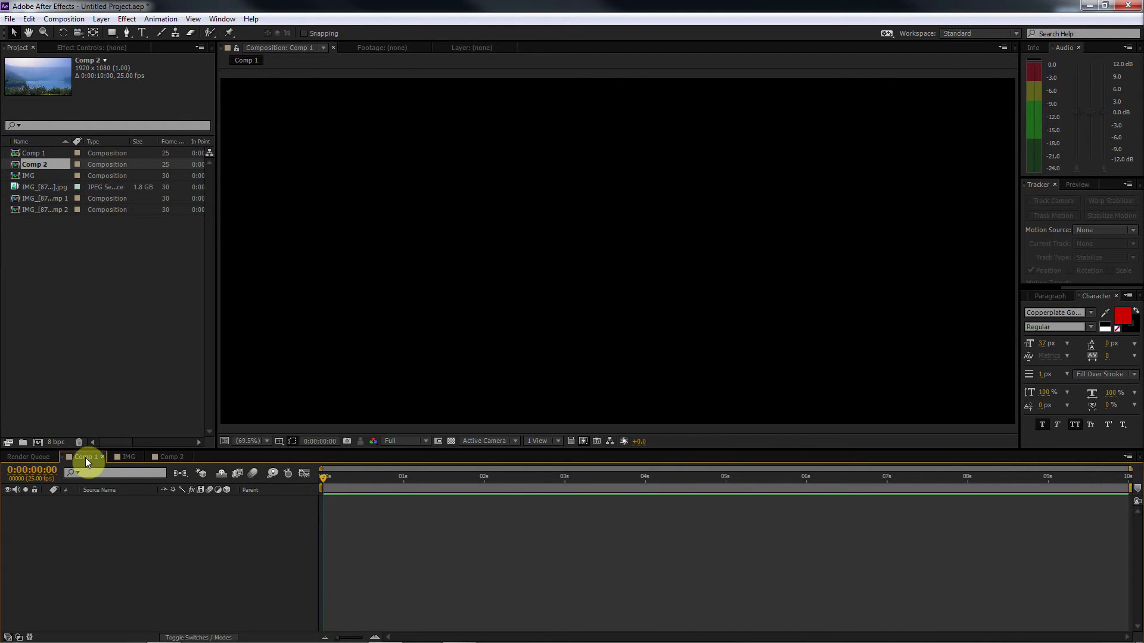
pyautogui.hotkey('ctrl', 'v')
pyautogui.scroll(-1, 581, 270)
pyautogui.scroll(-2, 580, 270)
pyautogui.scroll(2, 583, 274)
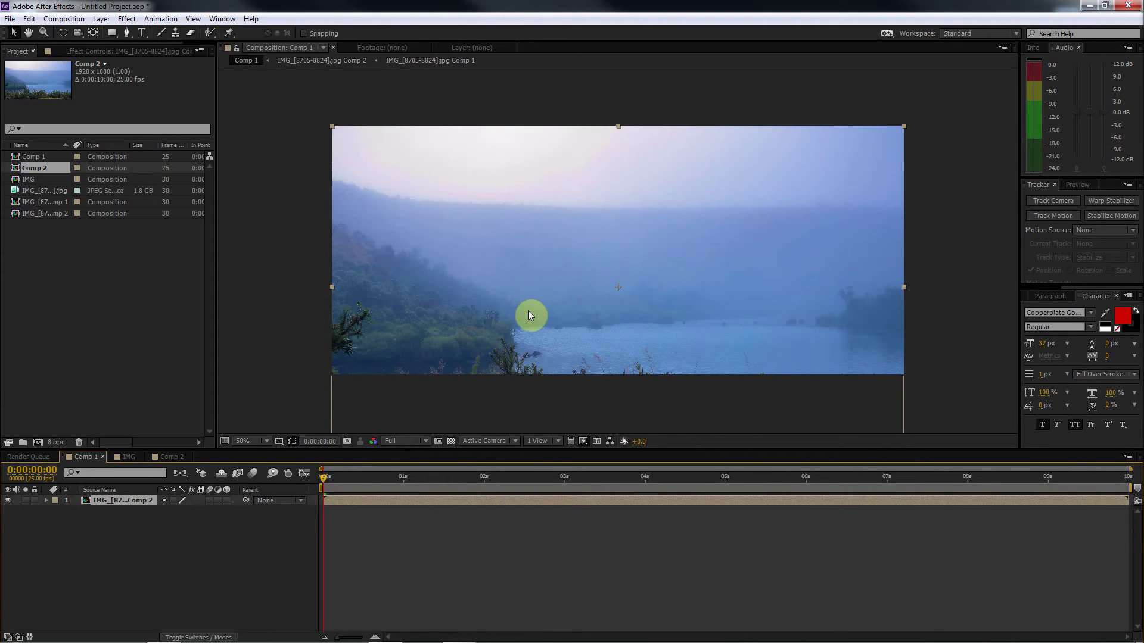
pyautogui.scroll(-2, 532, 316)
pyautogui.moveTo(41, 189); pyautogui.dragTo(617, 270)
pyautogui.scroll(-2, 619, 270)
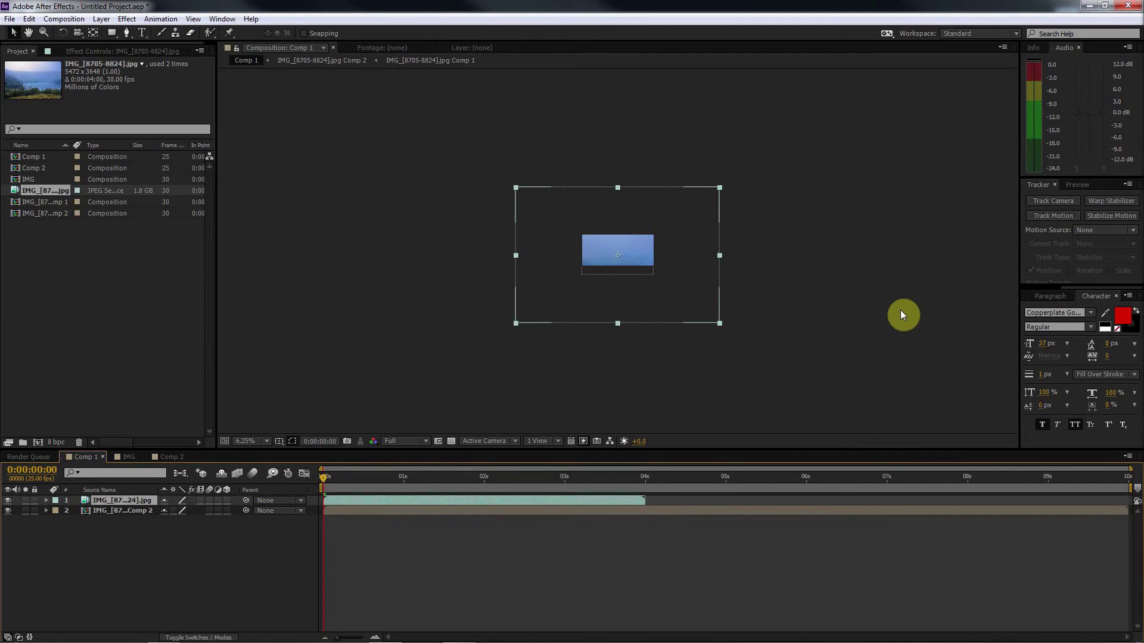
pyautogui.press('Delete')
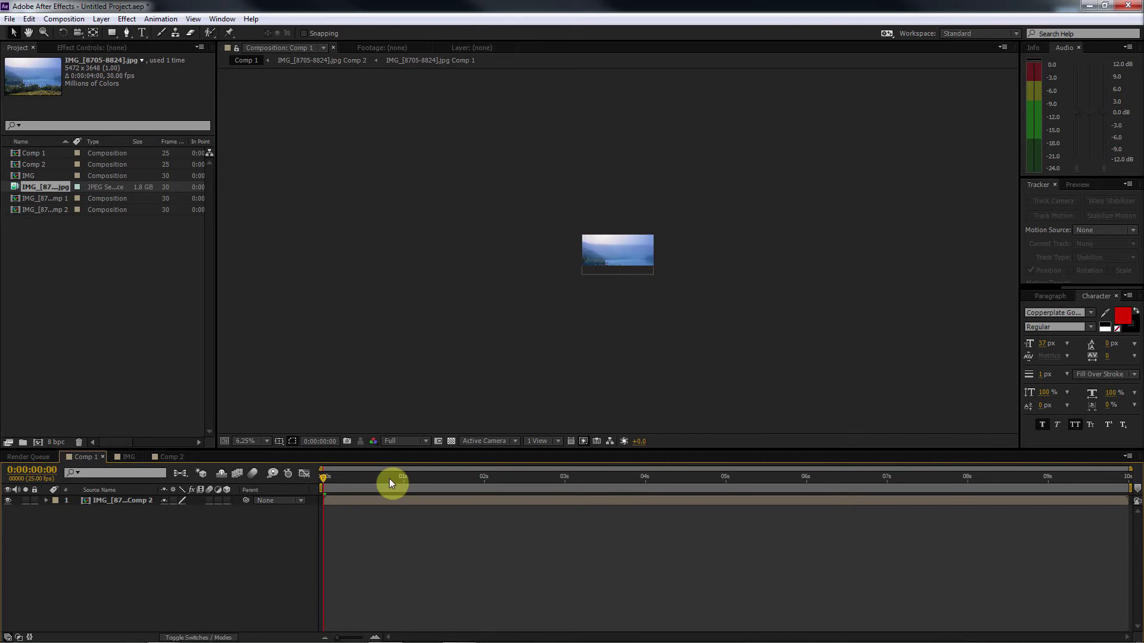
# Nudge the pre-composed timelapse layer upward to reveal the grassy foreground
pyautogui.scroll(1, 628, 280)
pyautogui.scroll(1, 620, 291)
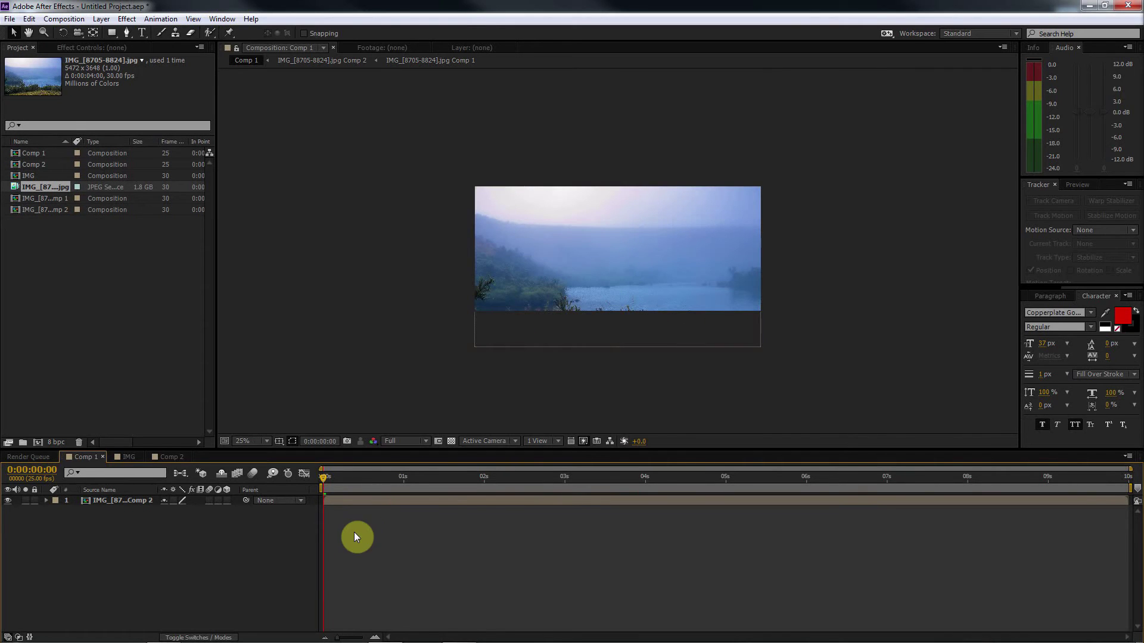
pyautogui.click(371, 503)
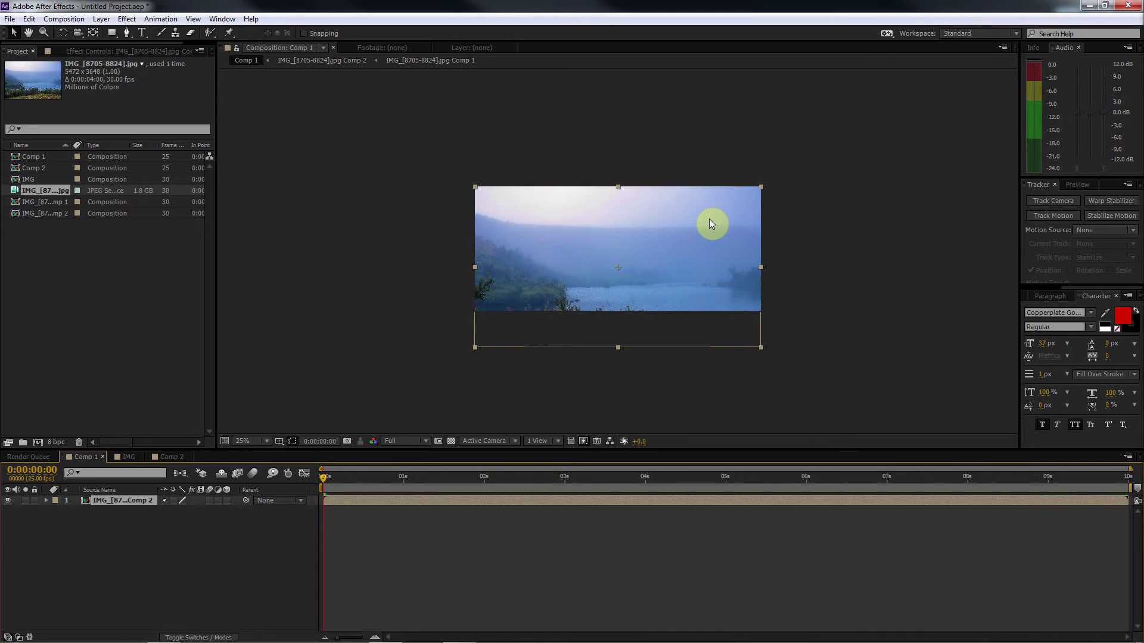
pyautogui.hotkey('shift', 'Up')
pyautogui.hotkey('shift', 'Up')
pyautogui.hotkey('shift', 'Up')
pyautogui.hotkey('shift', 'Up')
pyautogui.hotkey('shift', 'Up')
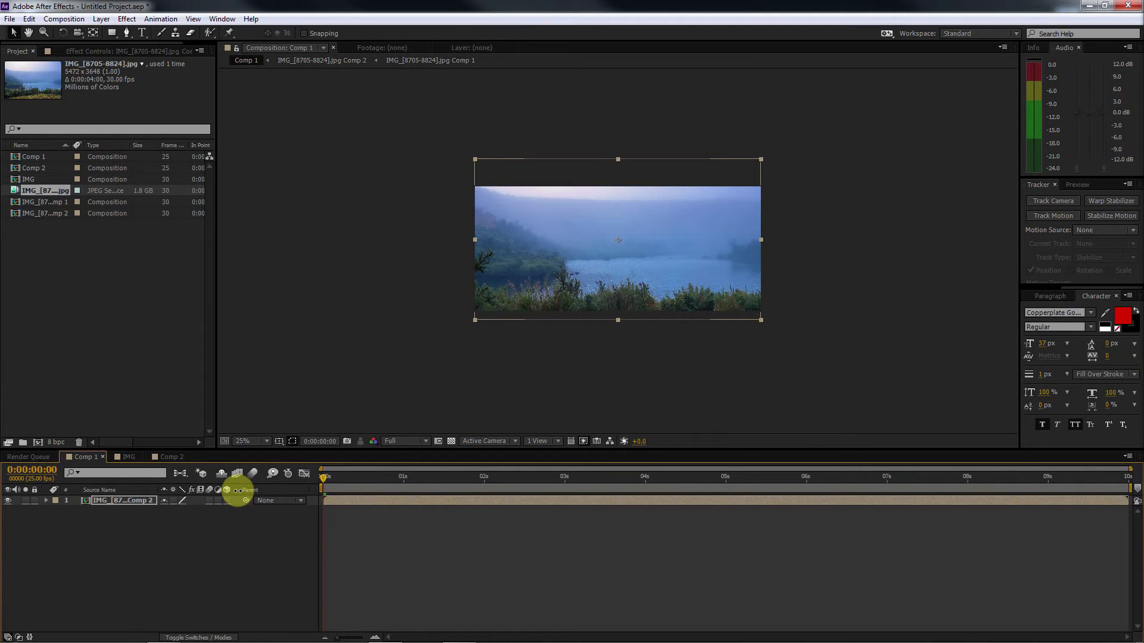
# Adjust the timelapse layer's vertical position and fit the composition in the viewer
pyautogui.click(428, 585)
pyautogui.click(406, 500)
pyautogui.press('p')
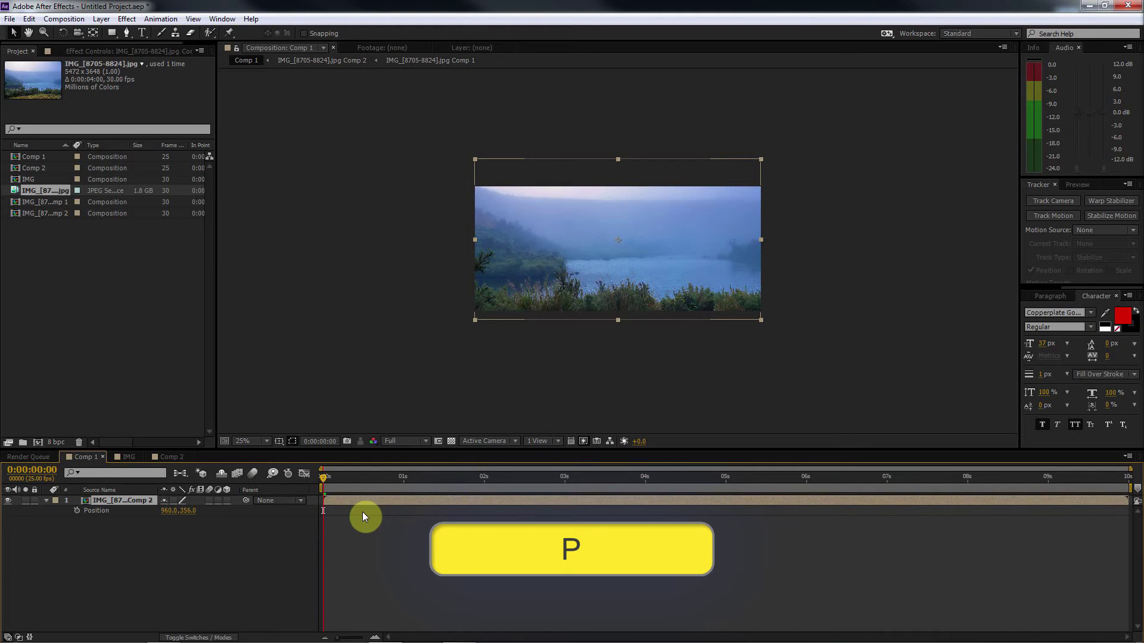
pyautogui.moveTo(186, 511); pyautogui.dragTo(161, 505)
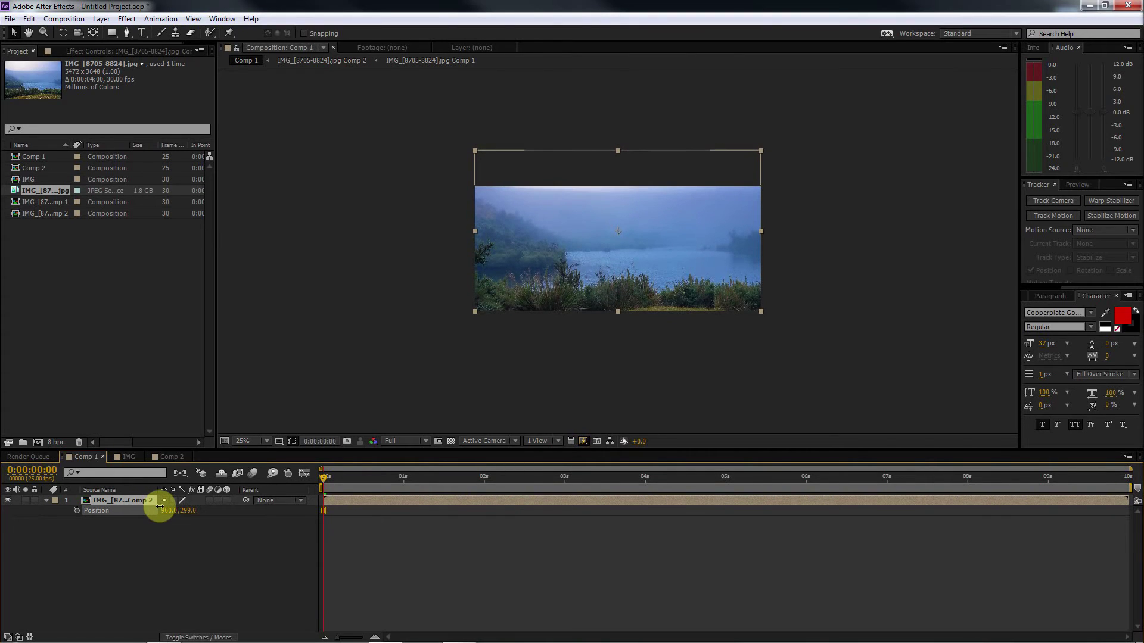
pyautogui.click(249, 425)
pyautogui.click(246, 440)
pyautogui.click(262, 233)
# Trim the layer's out-point to 0:00:03:24, then return to the start of the comp
pyautogui.click(504, 584)
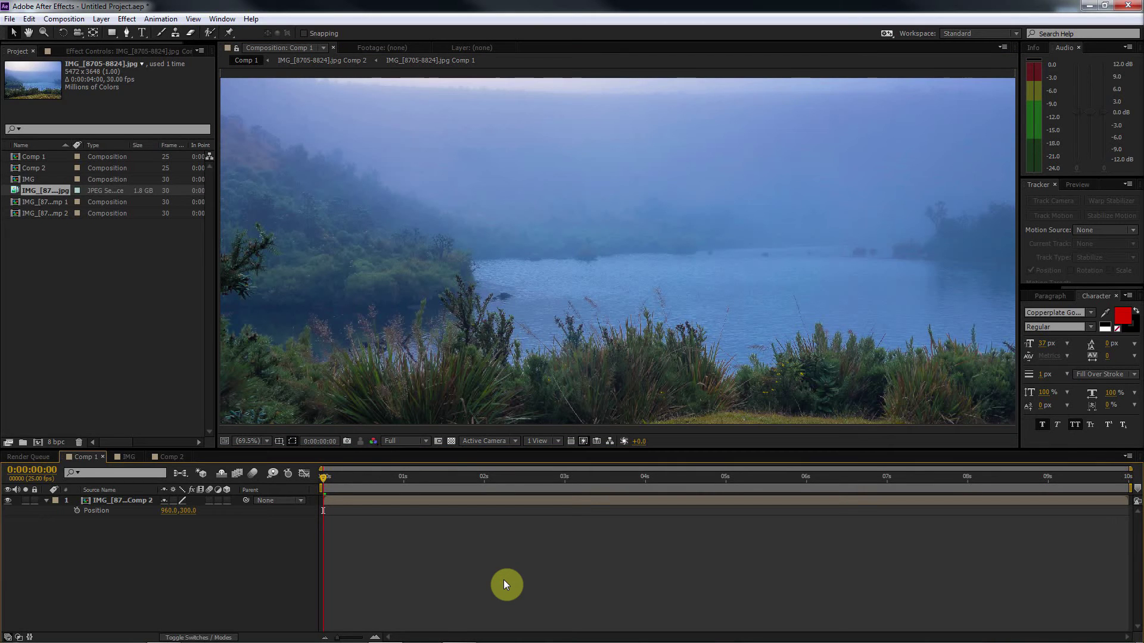
pyautogui.moveTo(327, 478); pyautogui.dragTo(649, 502)
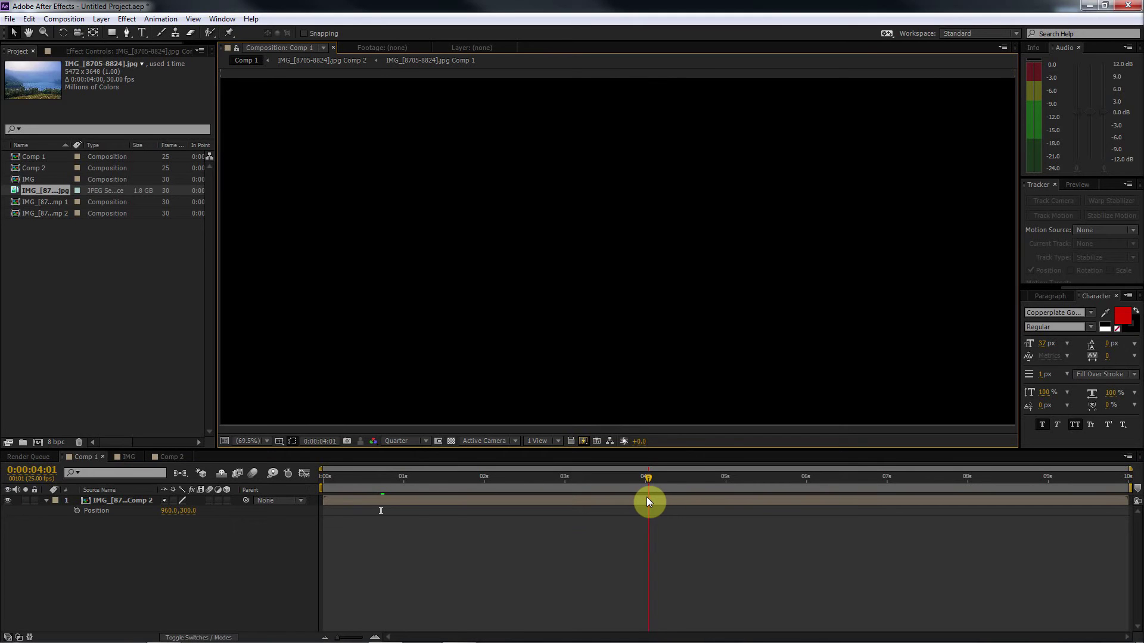
pyautogui.moveTo(645, 500); pyautogui.dragTo(641, 499)
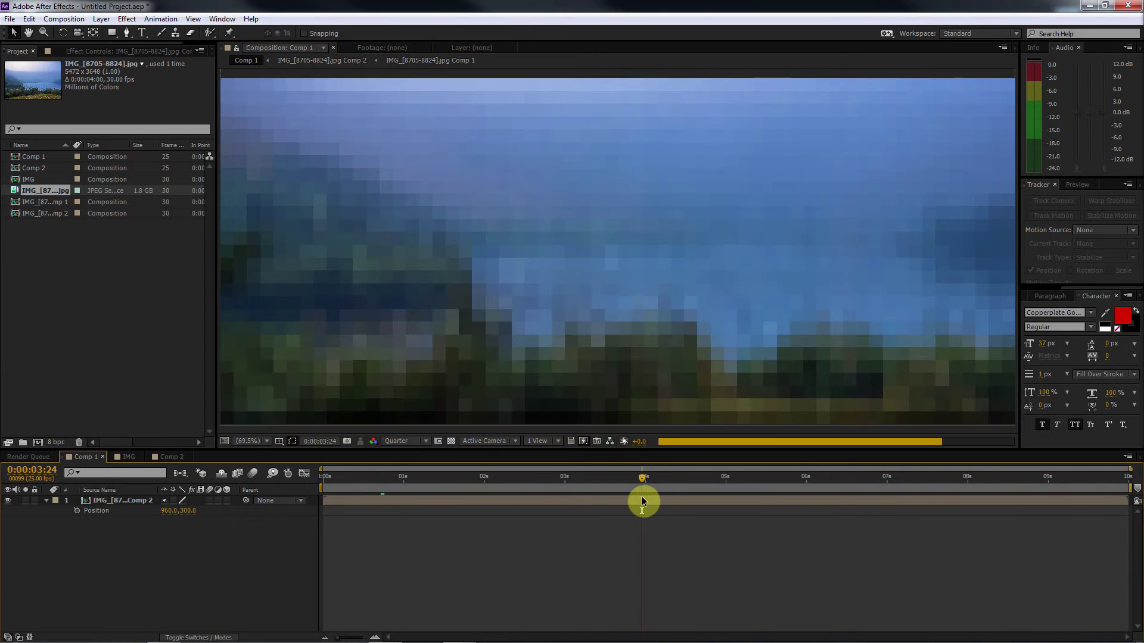
pyautogui.click(1128, 499)
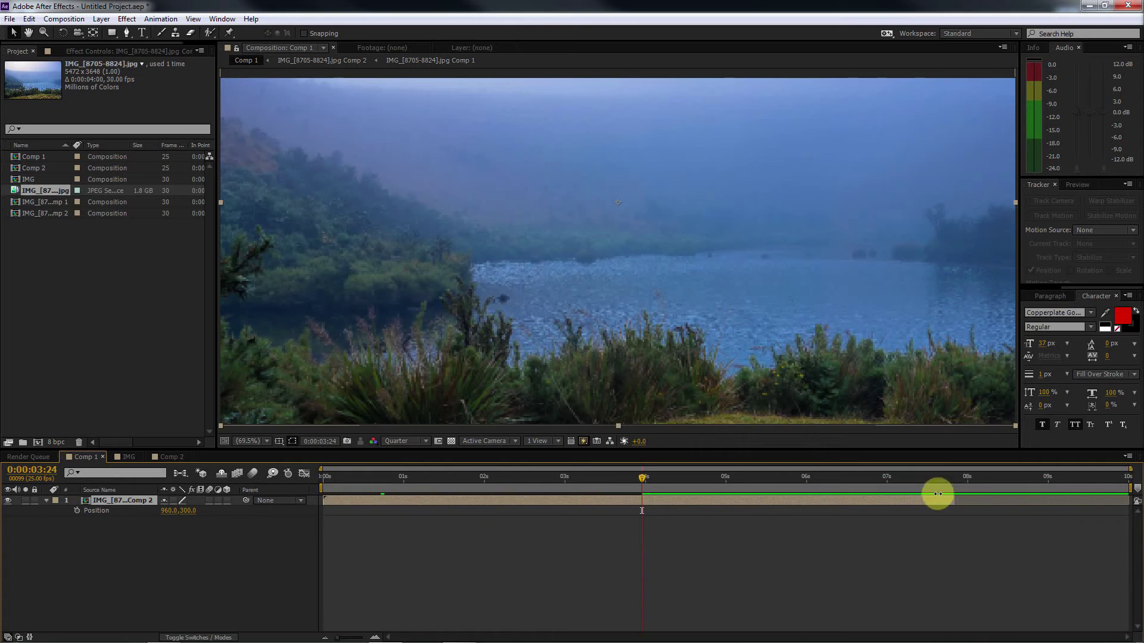
pyautogui.moveTo(841, 504); pyautogui.dragTo(642, 509)
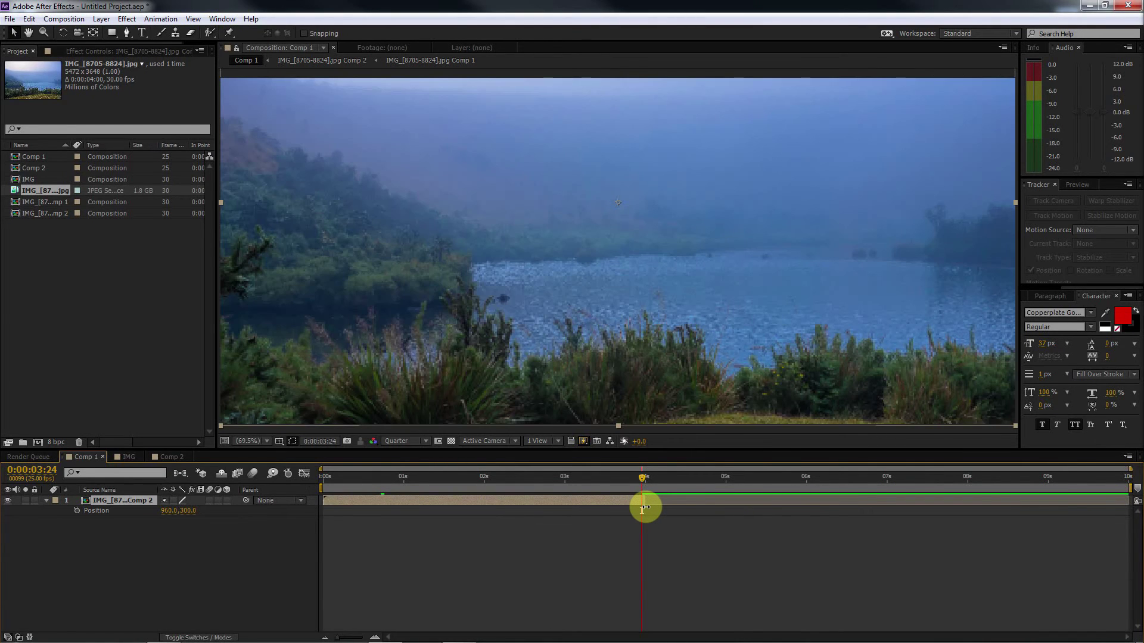
pyautogui.moveTo(645, 507)
pyautogui.mouseDown()
pyautogui.moveTo(337, 481)
pyautogui.moveTo(524, 489)
pyautogui.mouseUp()
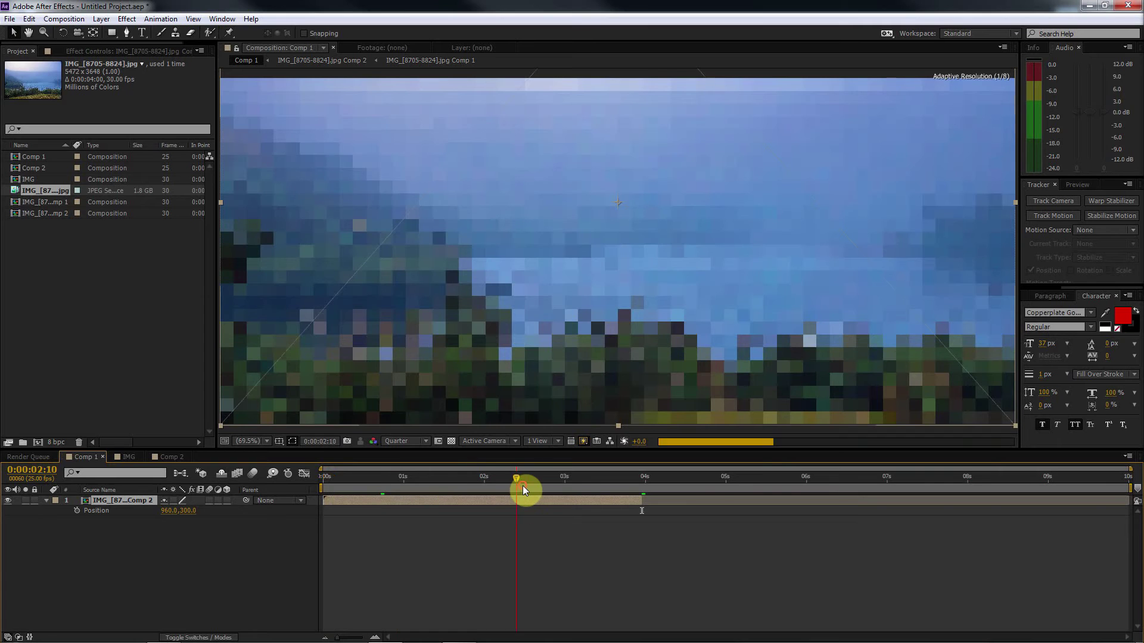
pyautogui.moveTo(331, 483); pyautogui.dragTo(300, 481)
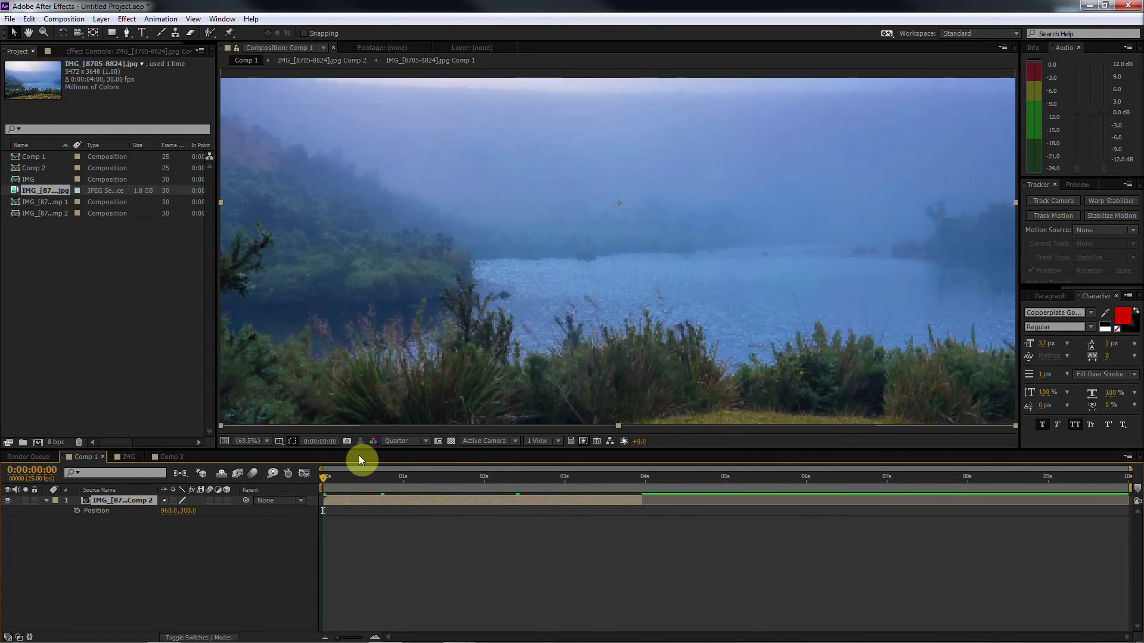
pyautogui.press('KP_0')
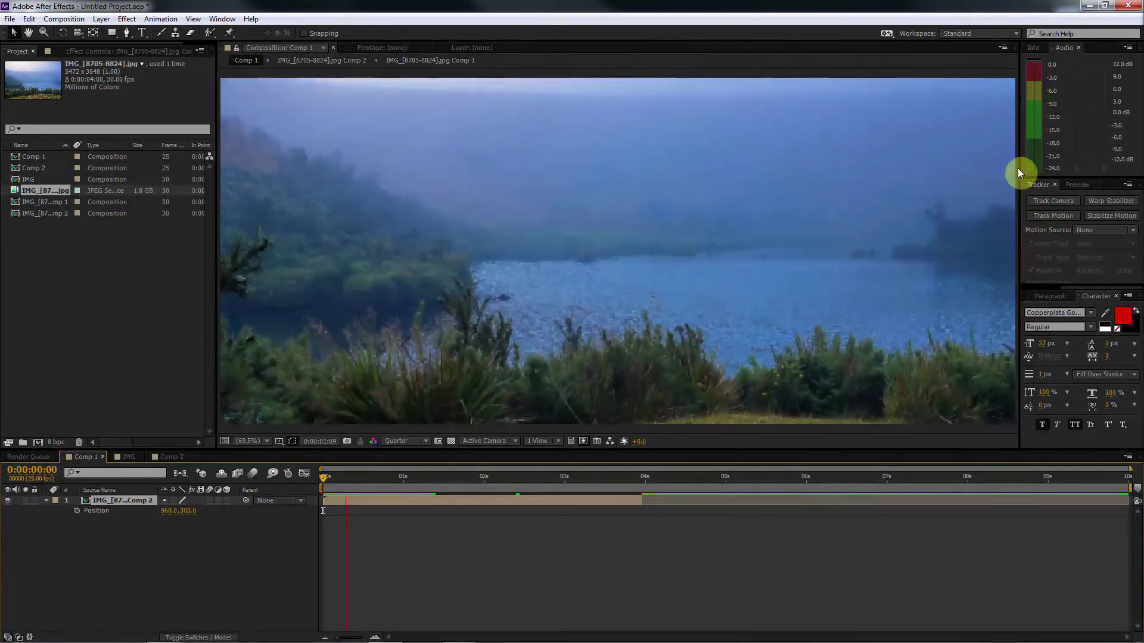
pyautogui.click(349, 503)
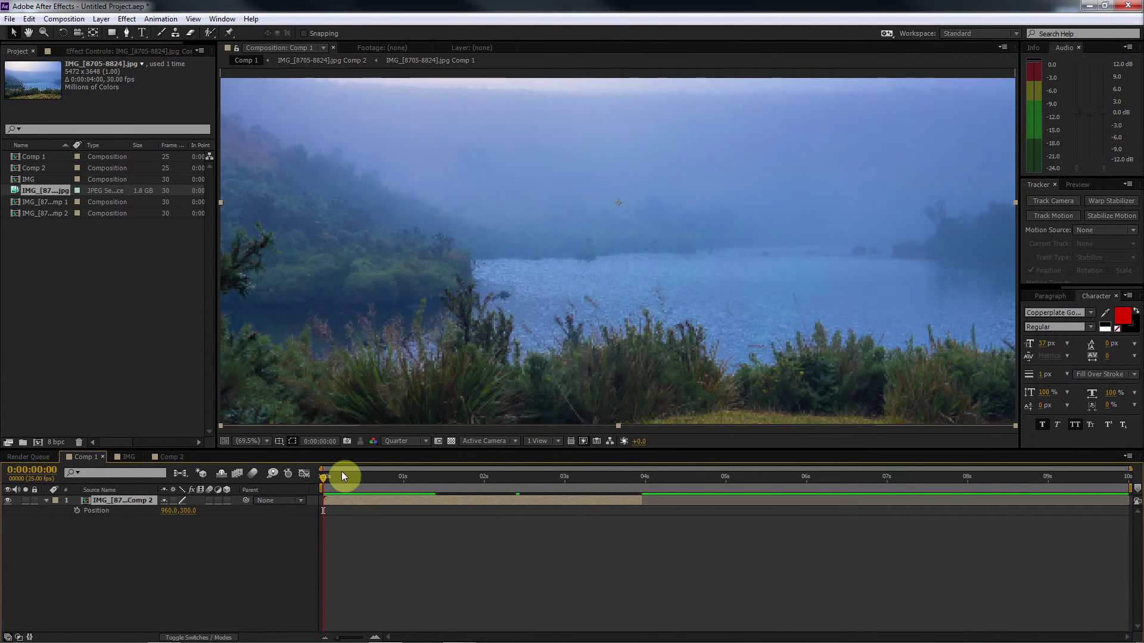
pyautogui.click(392, 533)
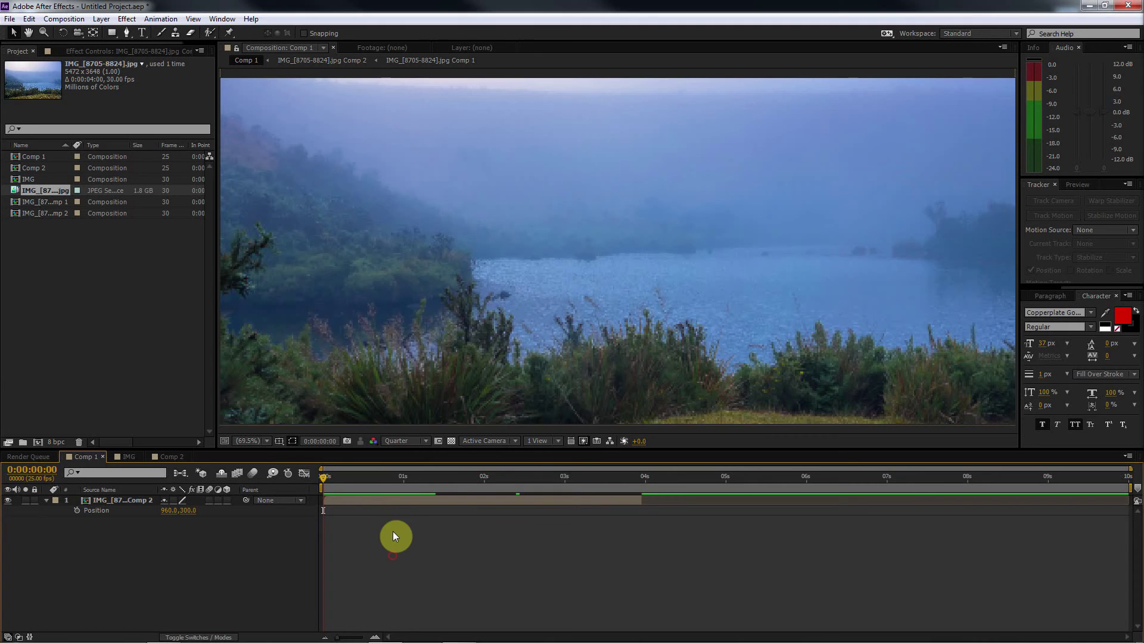
pyautogui.click(388, 503)
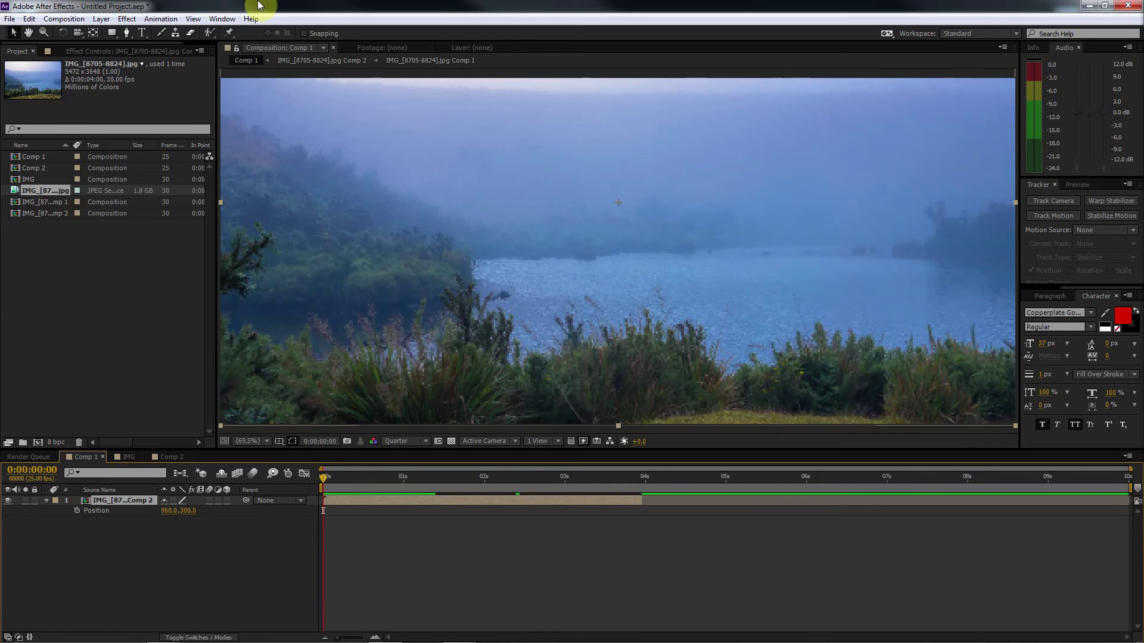
# Show the Tracker panel and apply Warp Stabilizer VFX (Smooth Motion, 50%) to the lake layer
pyautogui.click(230, 19)
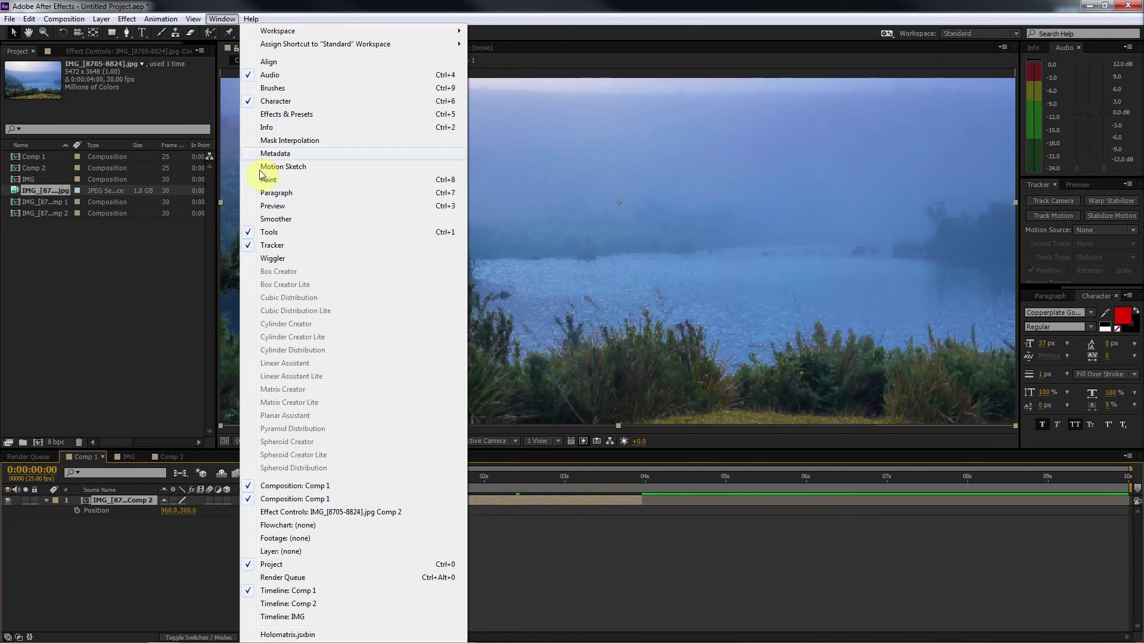
pyautogui.click(266, 245)
pyautogui.click(212, 18)
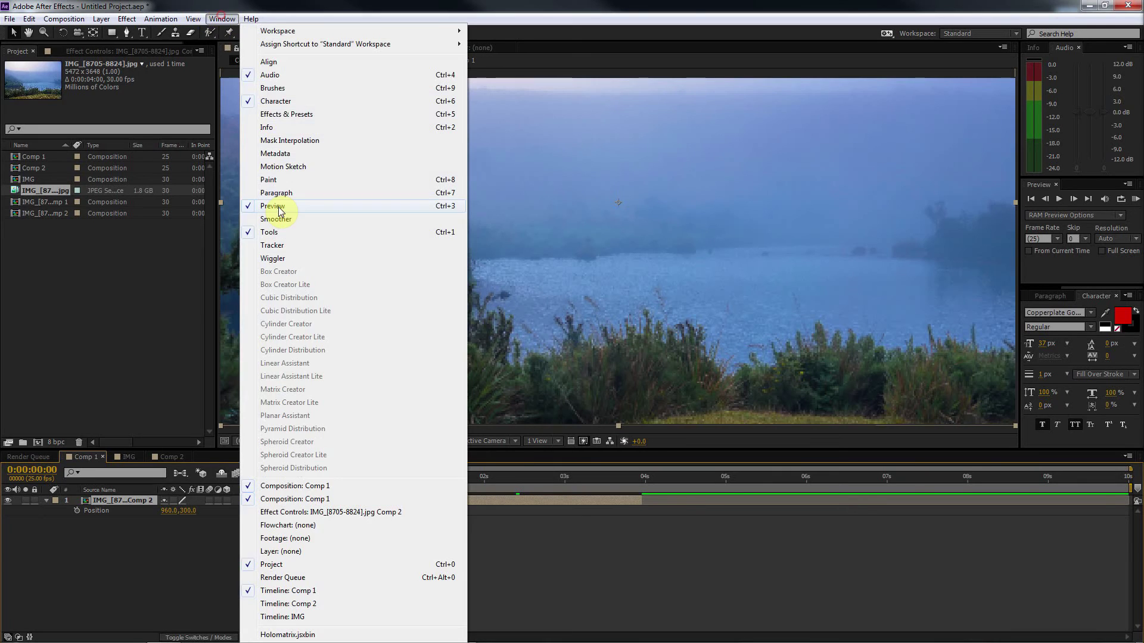
pyautogui.click(282, 242)
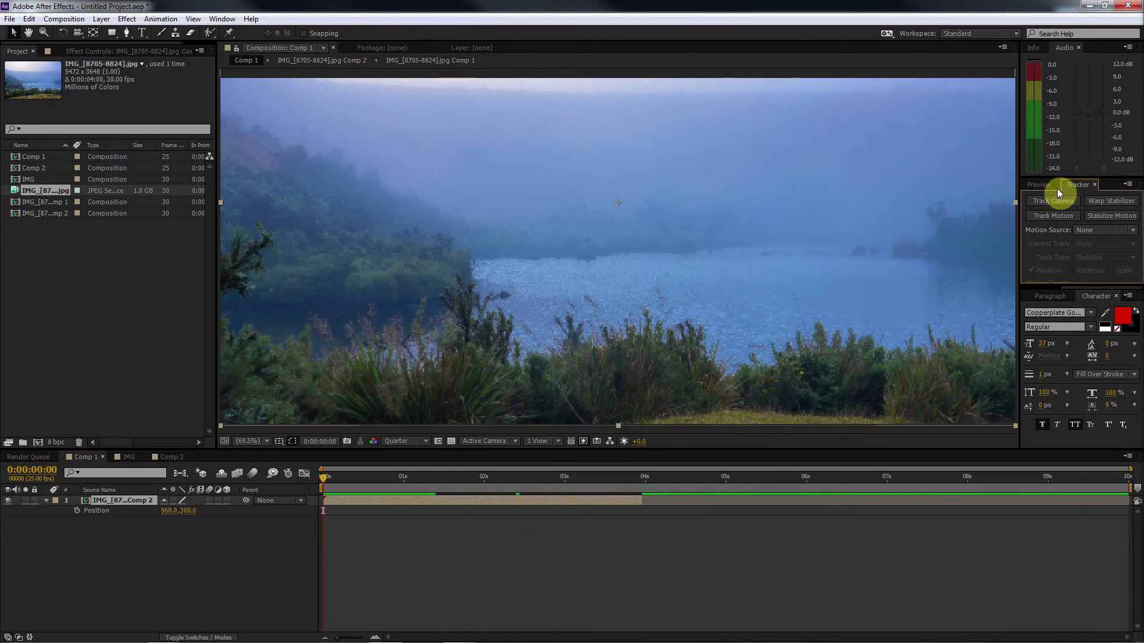
pyautogui.click(1110, 201)
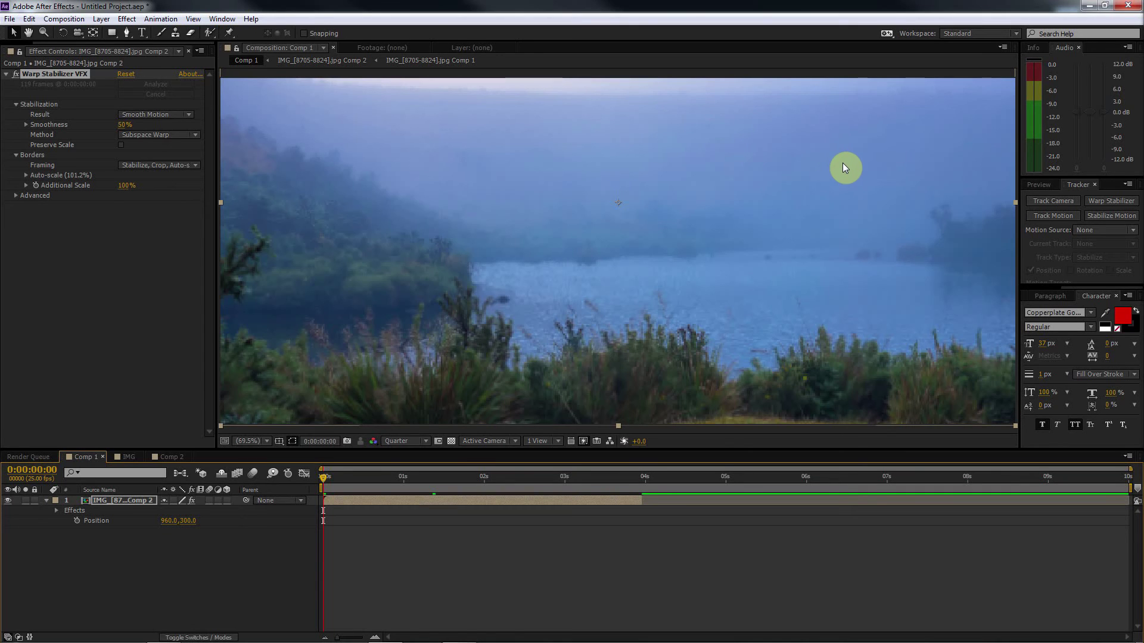
# Show the Preview panel, RAM-preview the stabilized timelapse, then stop and move to 0:00:02:18
pyautogui.click(1038, 186)
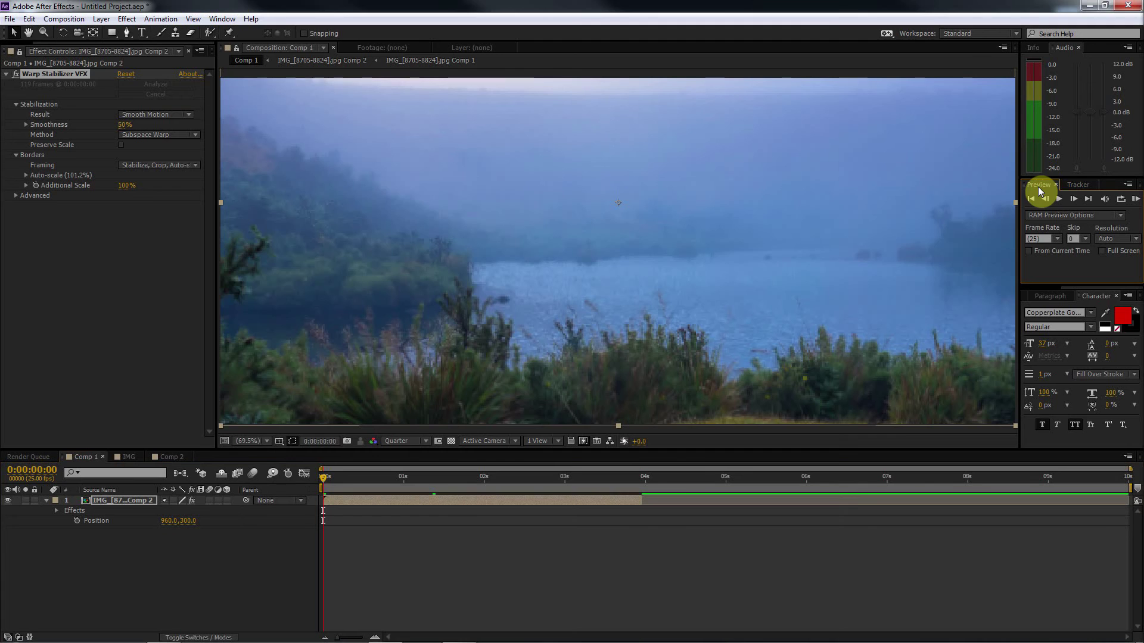
pyautogui.click(216, 21)
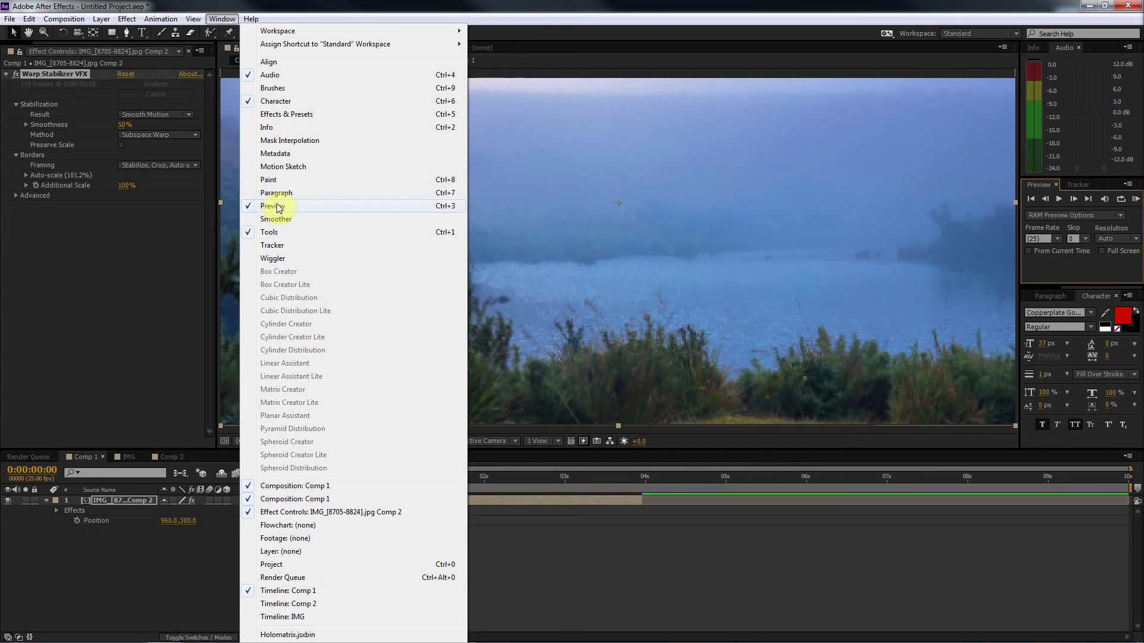
pyautogui.click(276, 206)
pyautogui.click(226, 19)
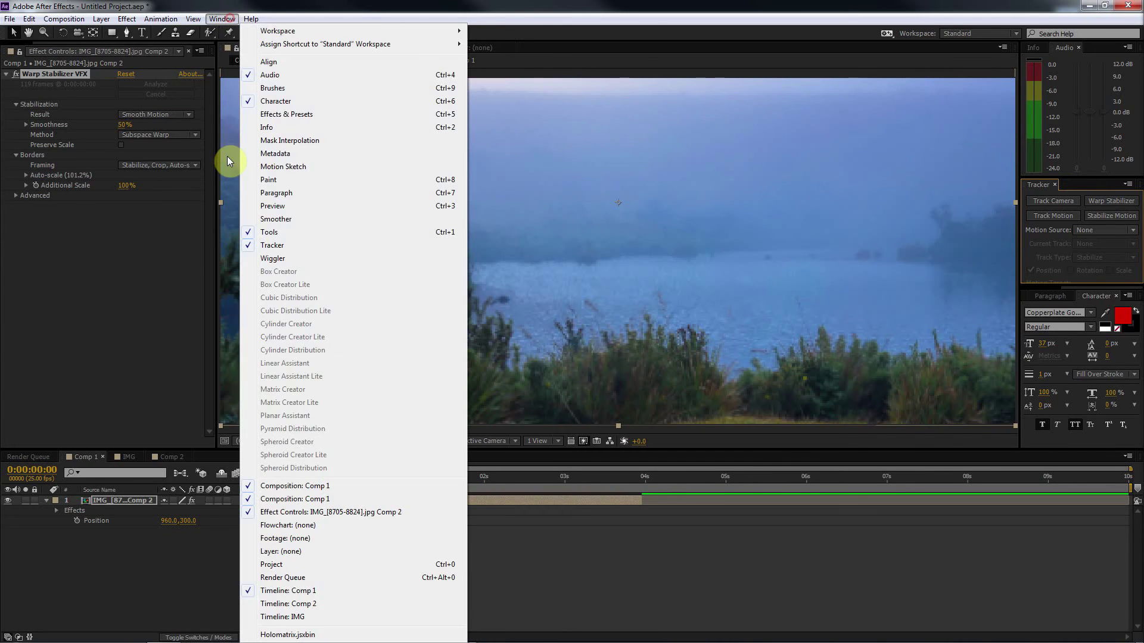
pyautogui.click(262, 200)
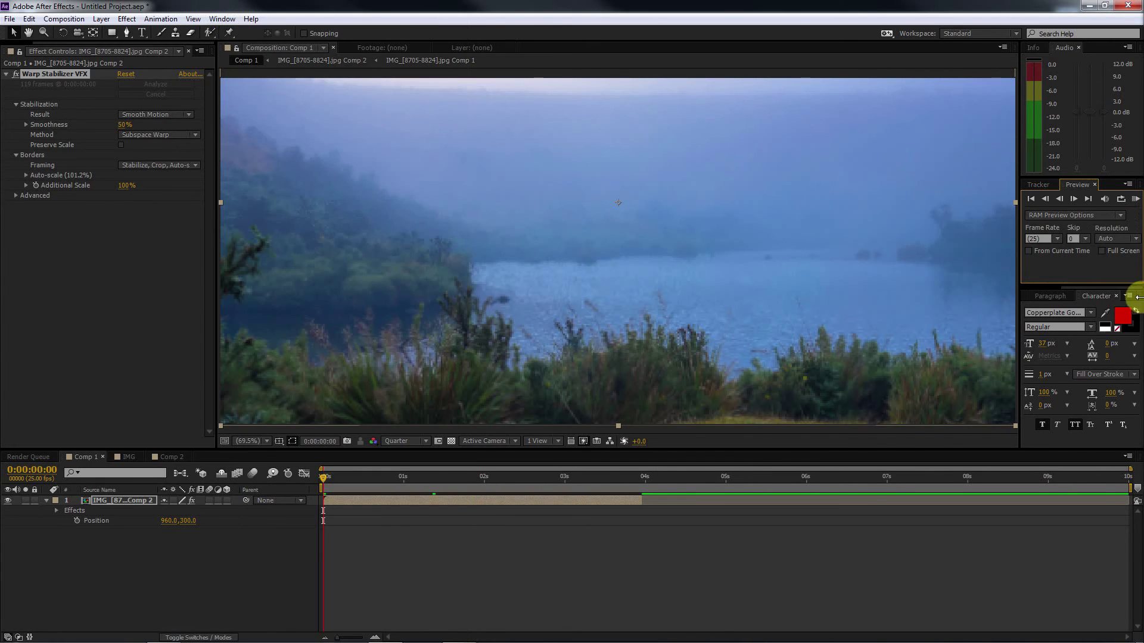
pyautogui.click(1135, 202)
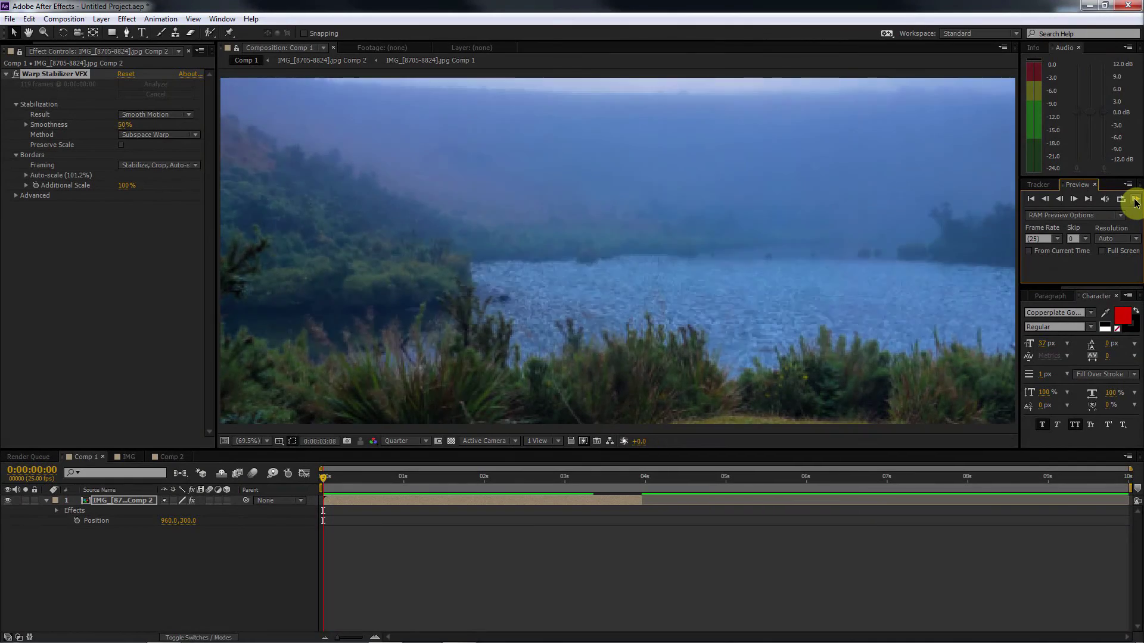
pyautogui.click(667, 583)
pyautogui.moveTo(340, 478); pyautogui.dragTo(543, 480)
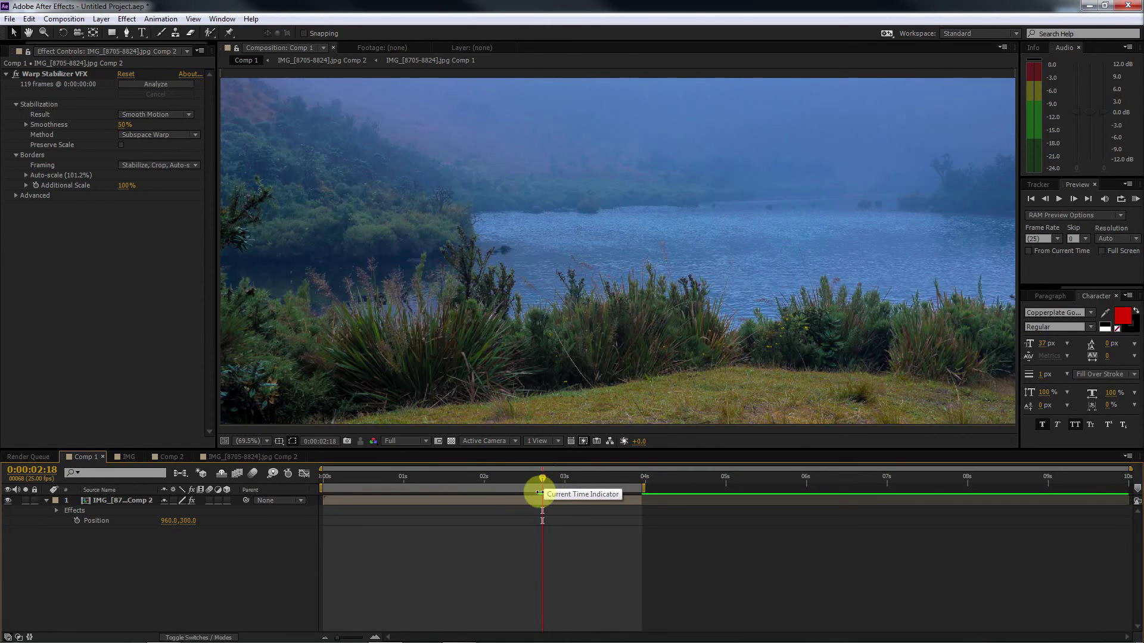
# Apply a Curves effect from Color Correction to the stabilized lake layer
pyautogui.click(625, 502)
pyautogui.click(127, 24)
pyautogui.moveTo(181, 144)
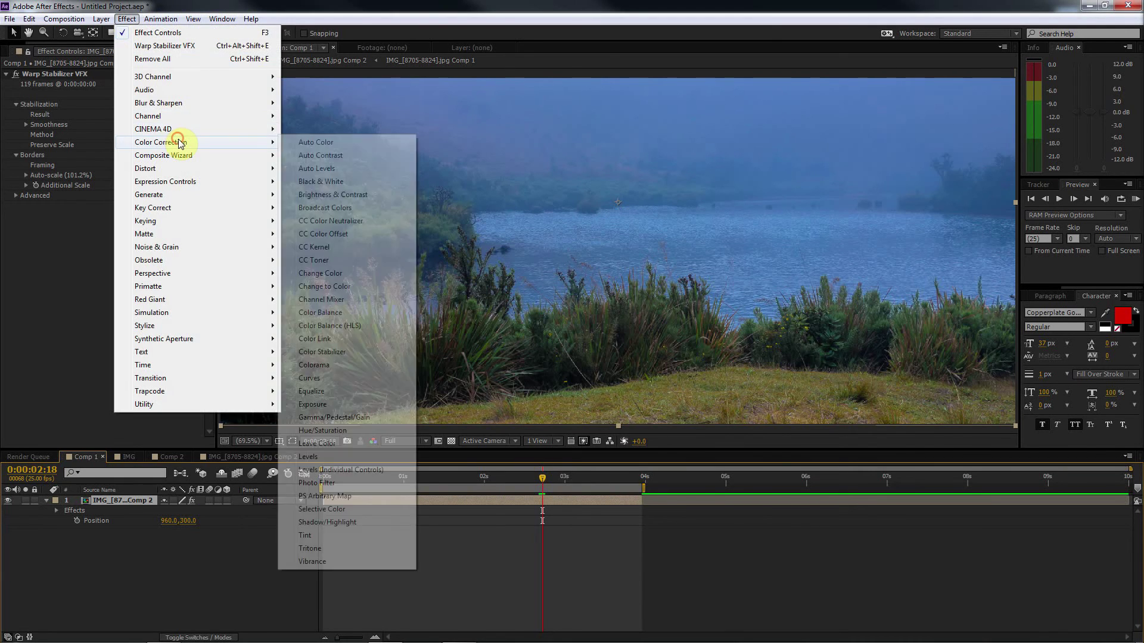
pyautogui.click(327, 382)
# Bend the RGB curve into a gentle S-shape, lowering shadows and raising highlights
pyautogui.moveTo(82, 292); pyautogui.dragTo(58, 311)
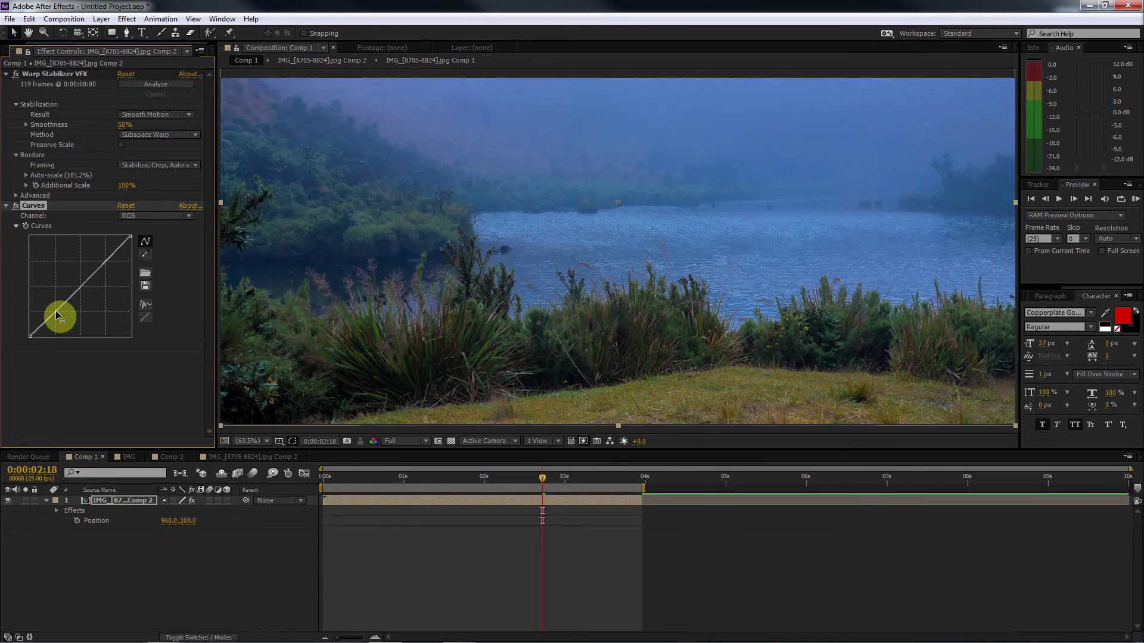
pyautogui.moveTo(109, 259); pyautogui.dragTo(107, 264)
pyautogui.moveTo(56, 312); pyautogui.dragTo(57, 310)
pyautogui.moveTo(106, 261); pyautogui.dragTo(105, 257)
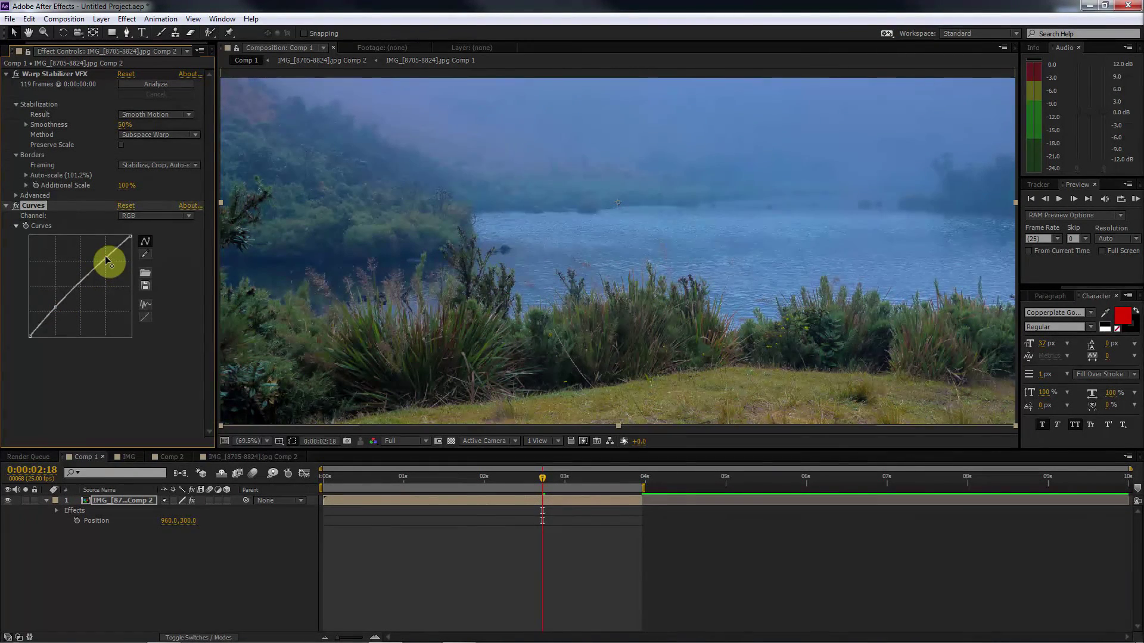
pyautogui.moveTo(56, 307); pyautogui.dragTo(56, 308)
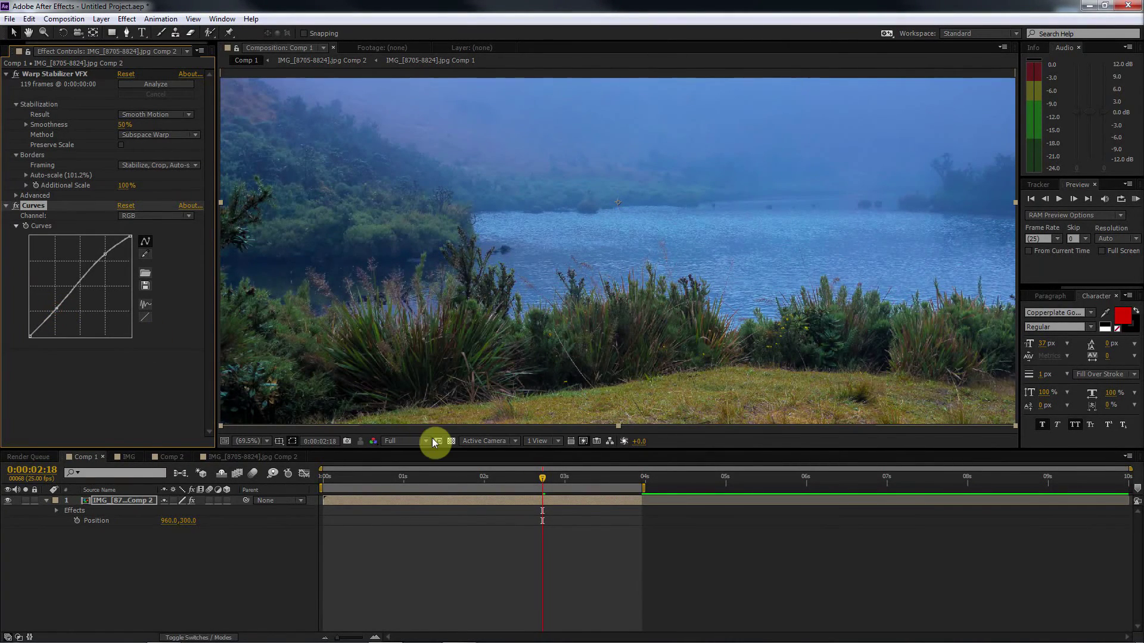
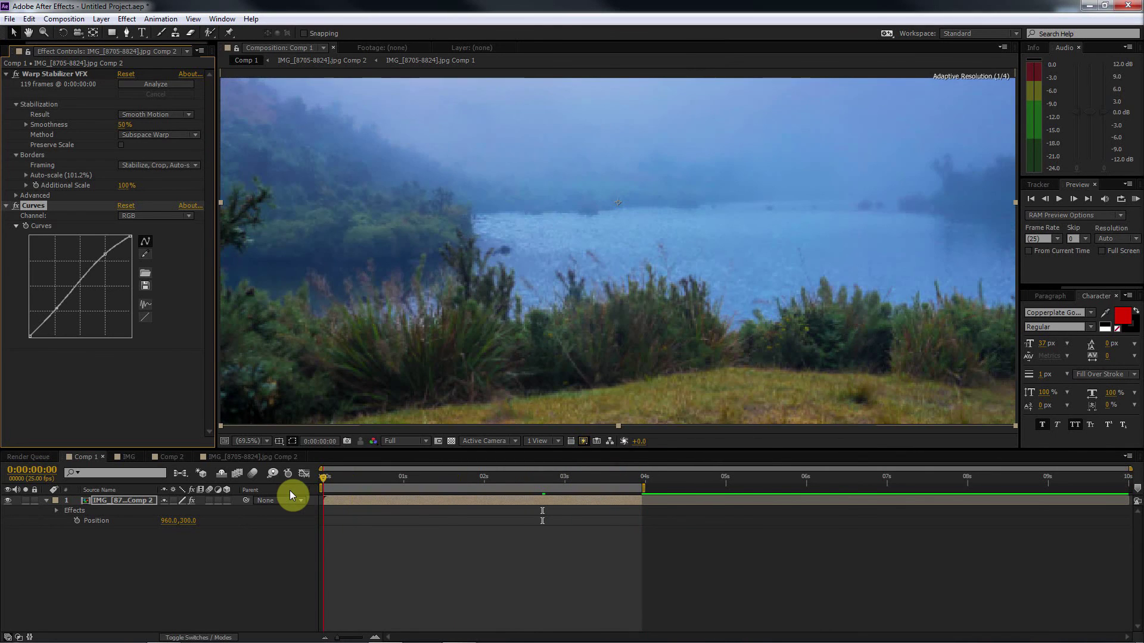
# Move the playhead back to 0:00:00:00 and send Comp 1 to the Render Queue
pyautogui.moveTo(614, 477); pyautogui.dragTo(290, 490)
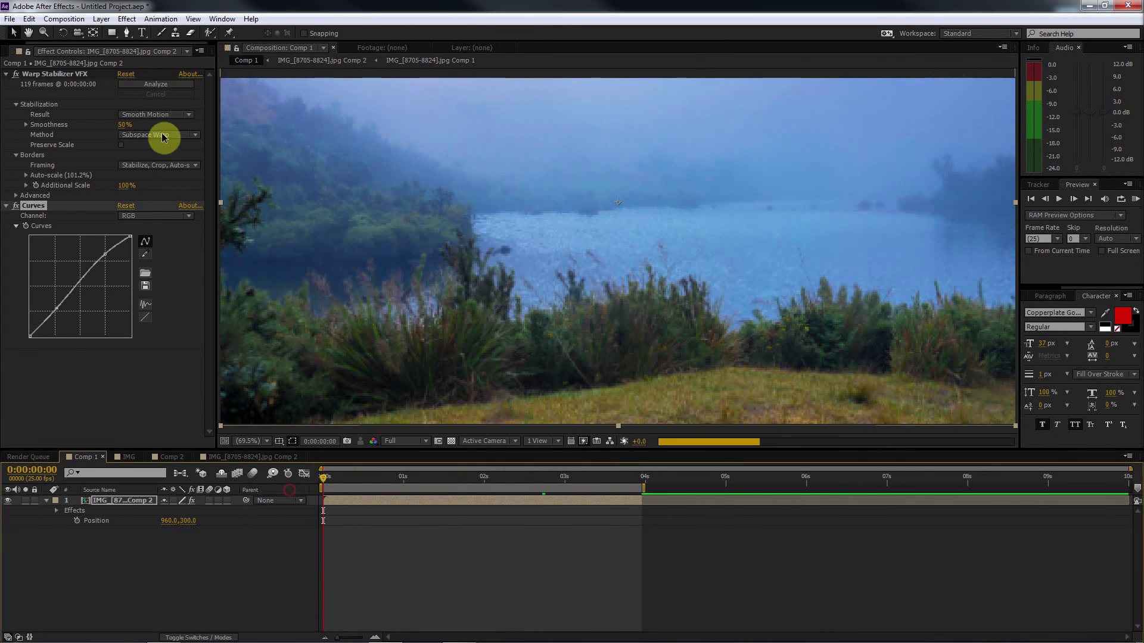
pyautogui.click(69, 20)
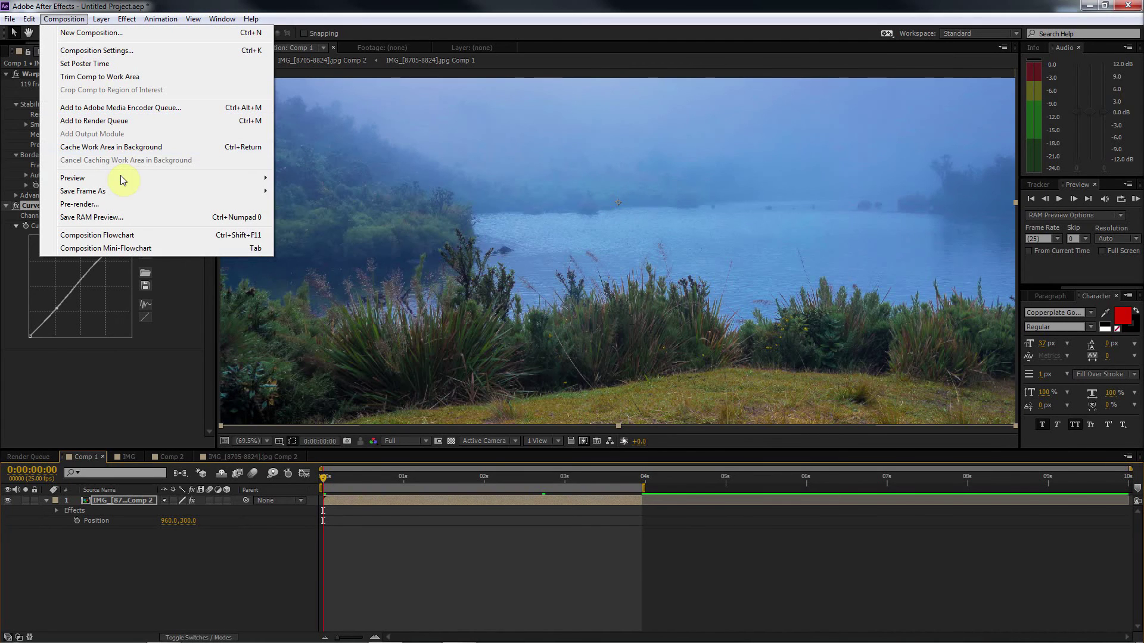
pyautogui.click(112, 205)
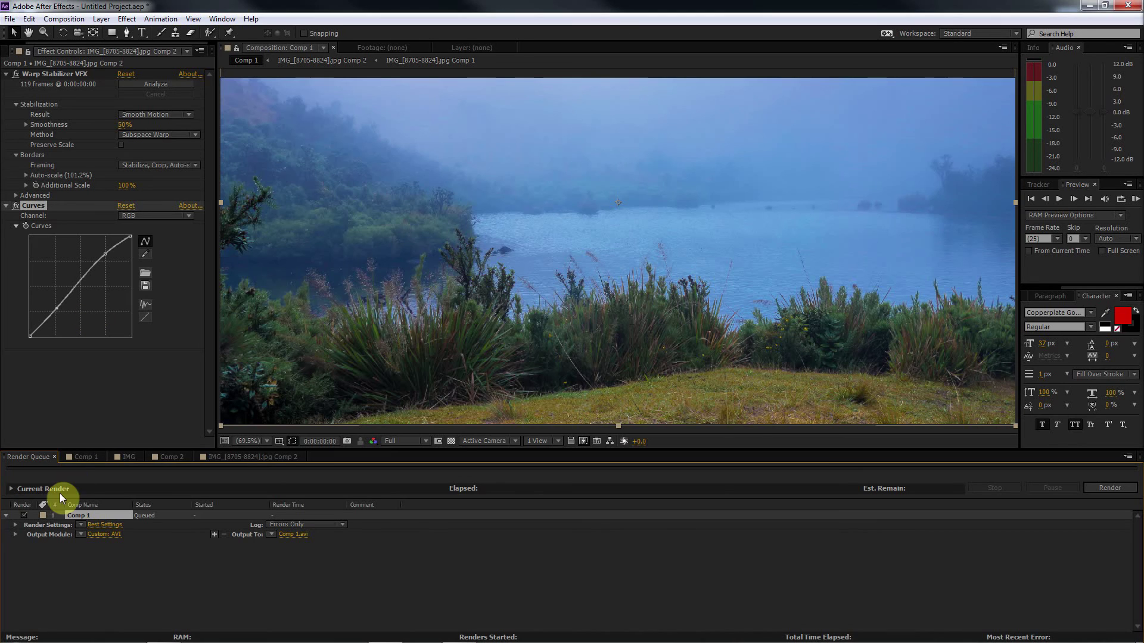
# Change Comp 1's output module format to QuickTime
pyautogui.click(101, 535)
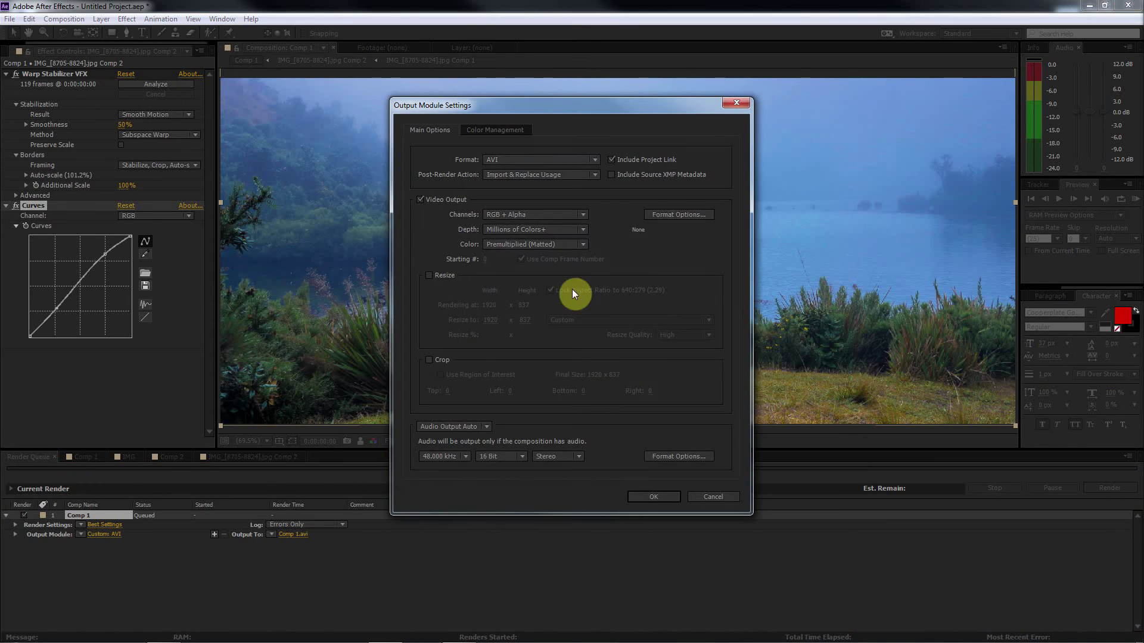
pyautogui.click(580, 161)
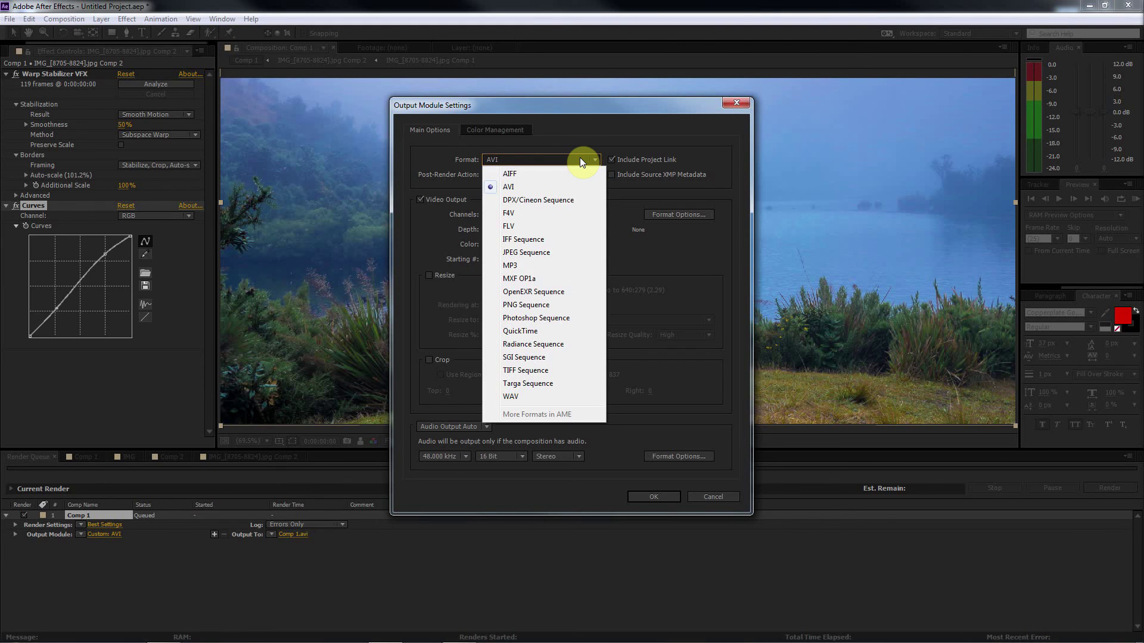
pyautogui.click(536, 187)
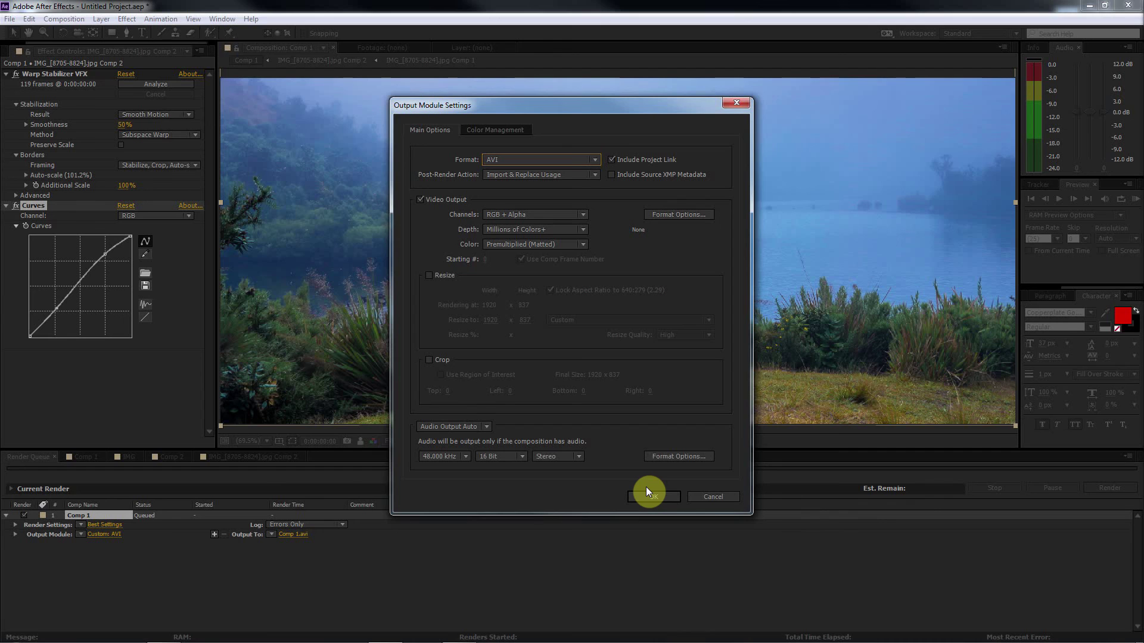
pyautogui.click(595, 161)
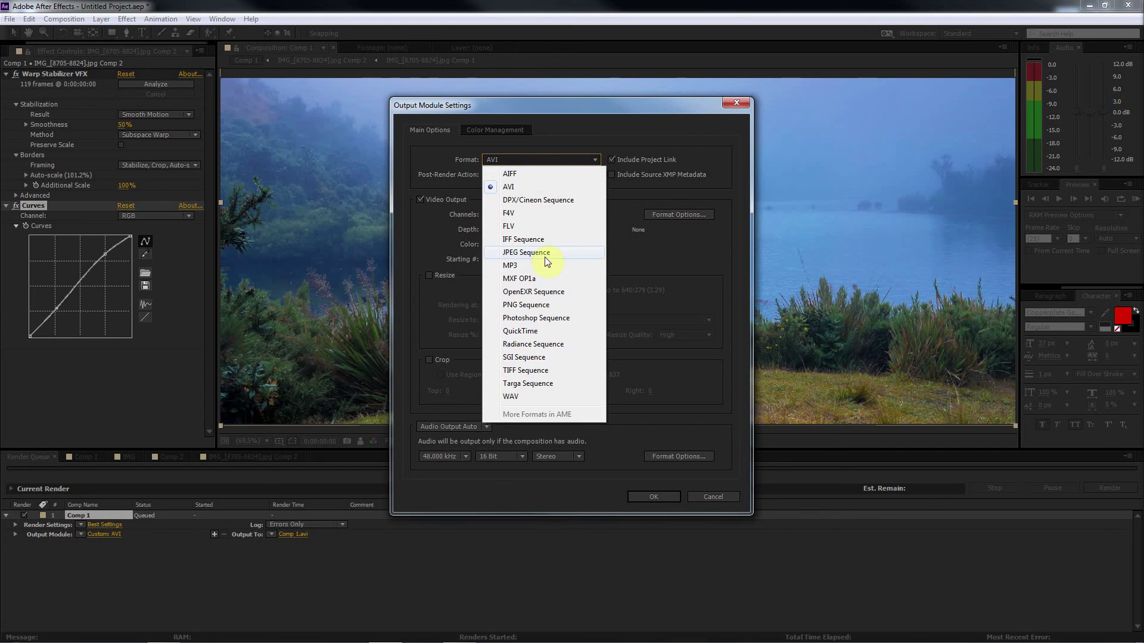
pyautogui.click(527, 333)
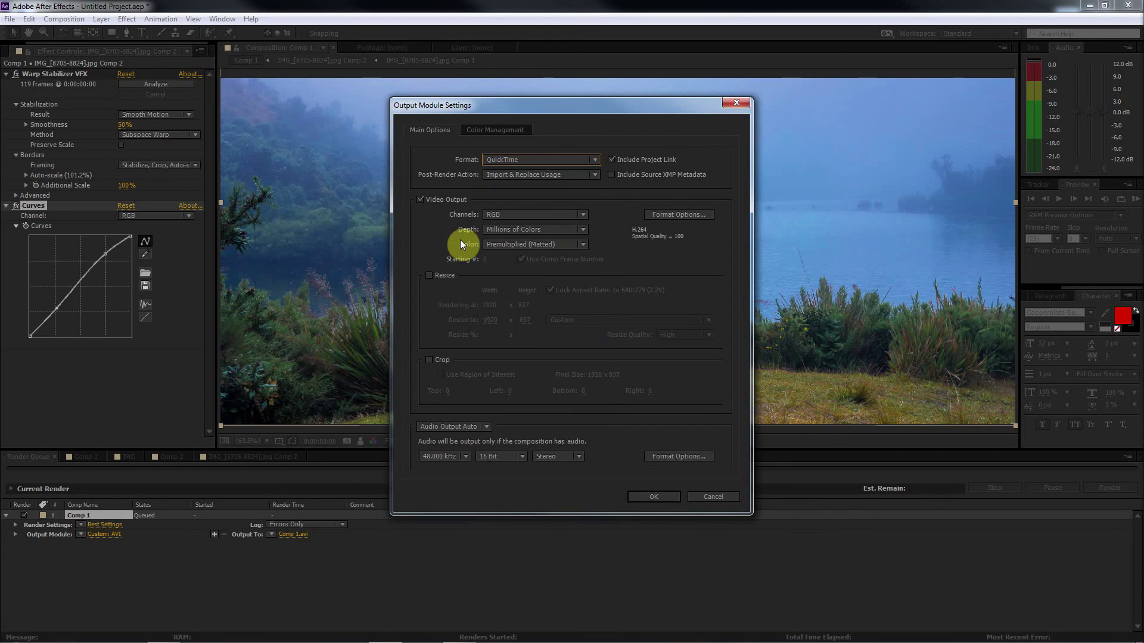
# Keep H.264 as the QuickTime video codec and confirm the output module settings
pyautogui.click(701, 216)
pyautogui.click(584, 157)
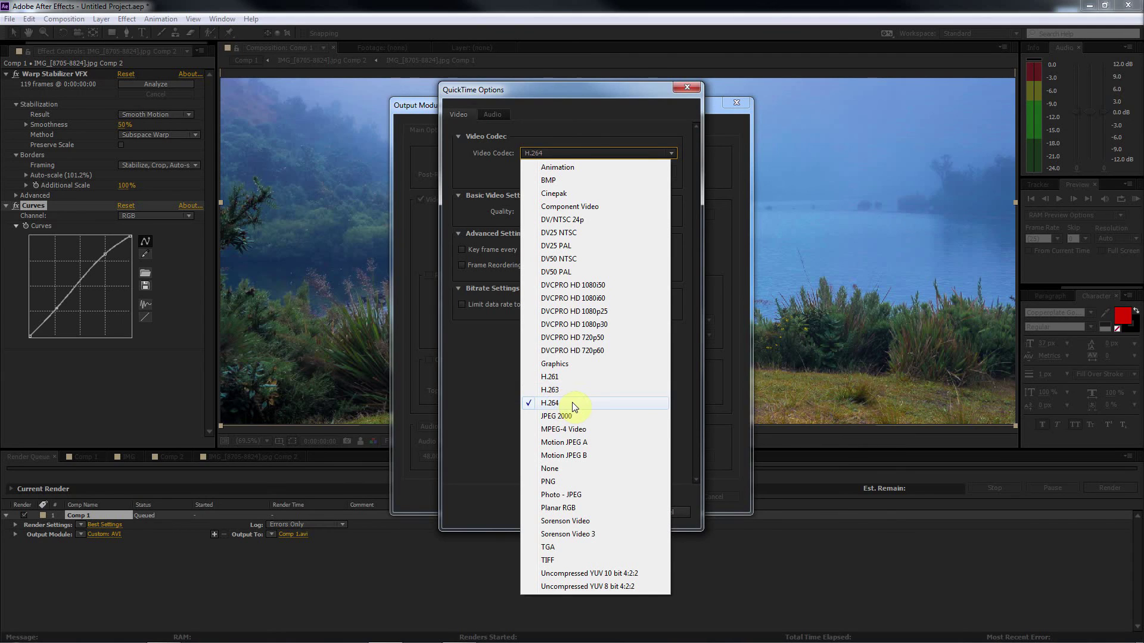
pyautogui.click(572, 402)
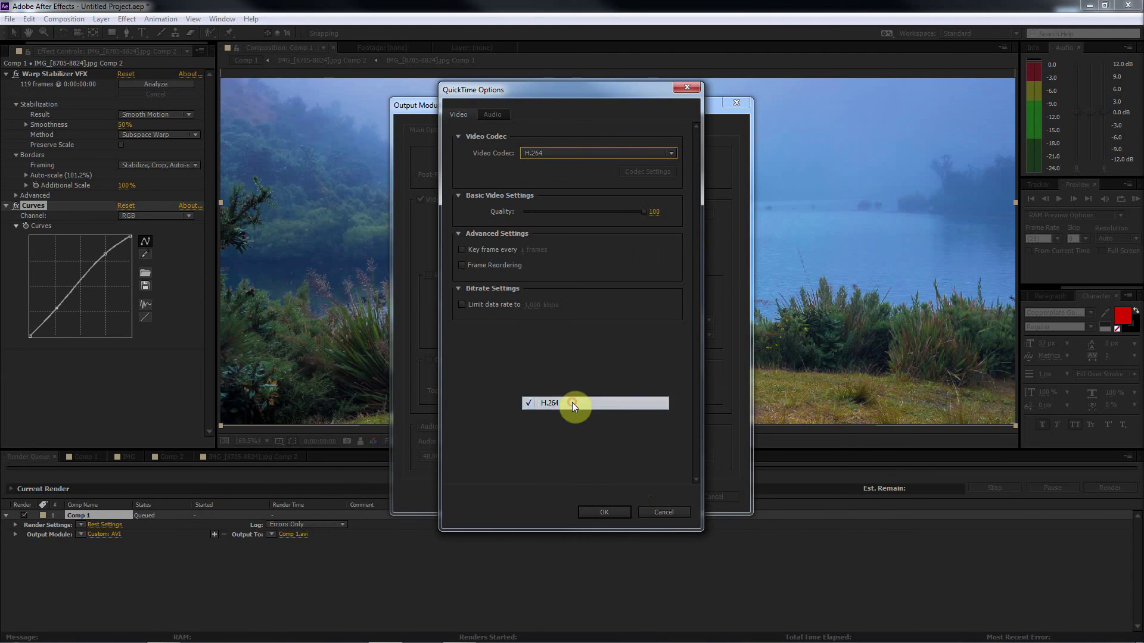
pyautogui.click(625, 513)
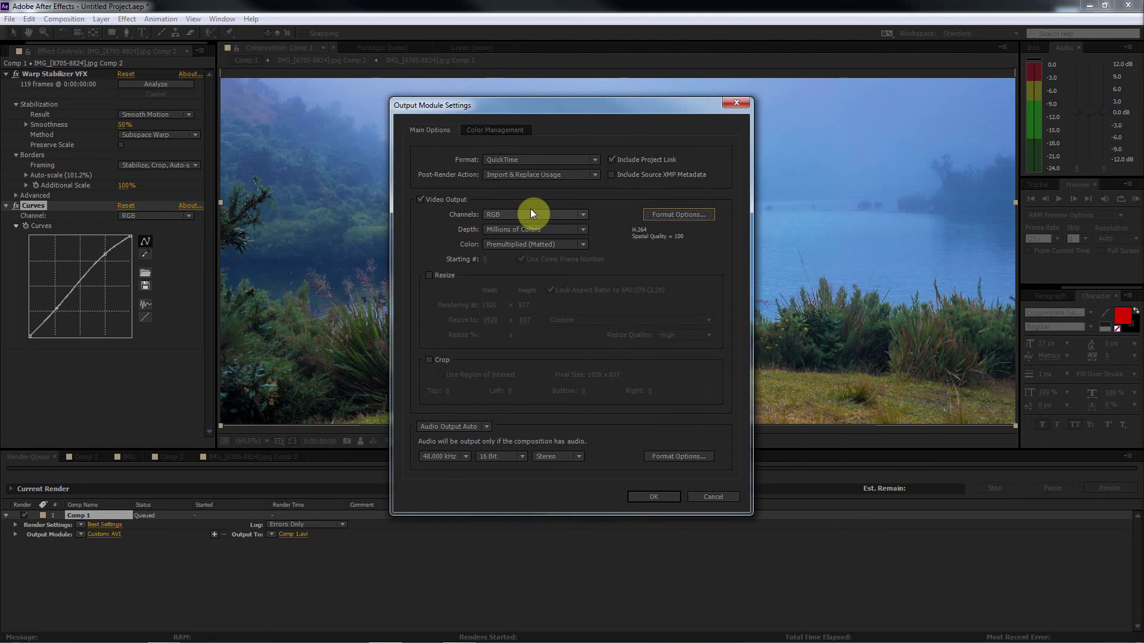
pyautogui.click(542, 161)
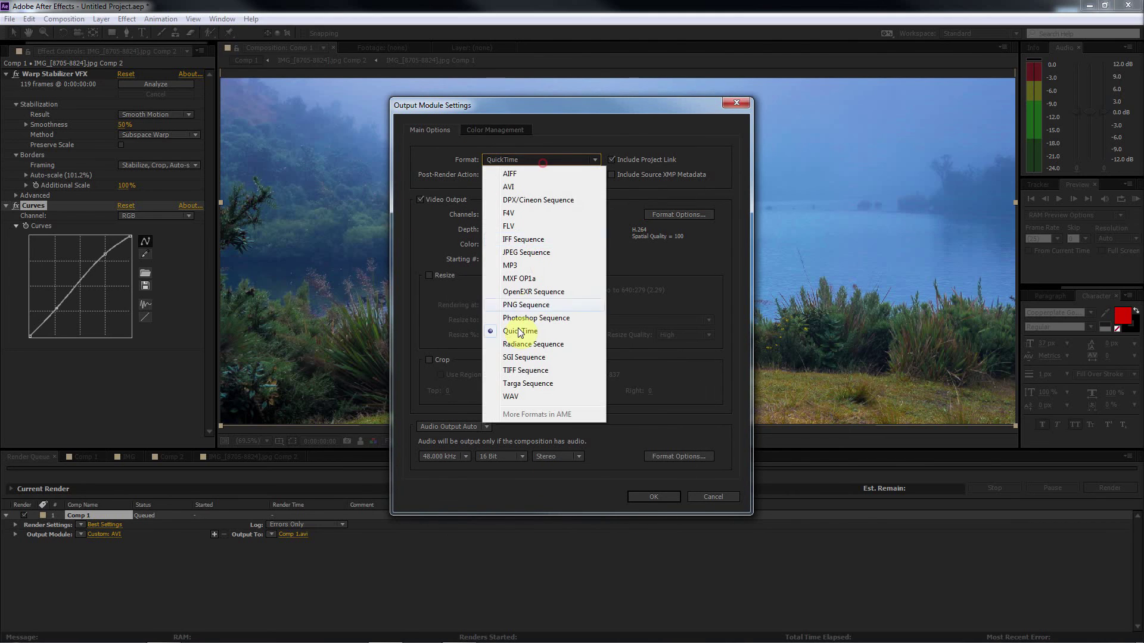
pyautogui.click(644, 249)
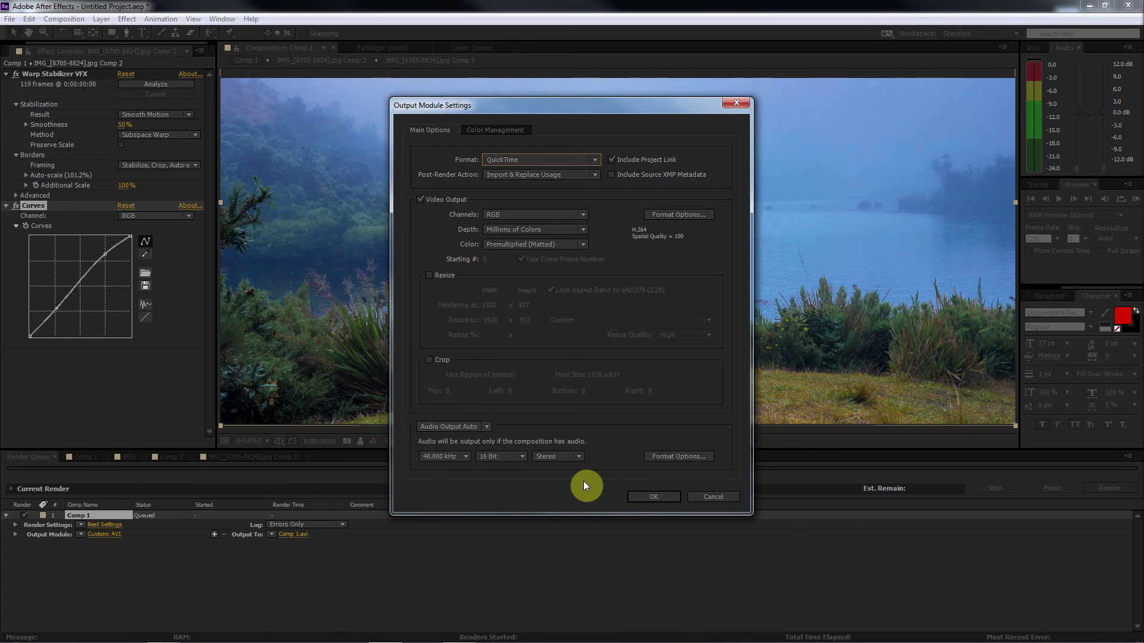
pyautogui.click(658, 497)
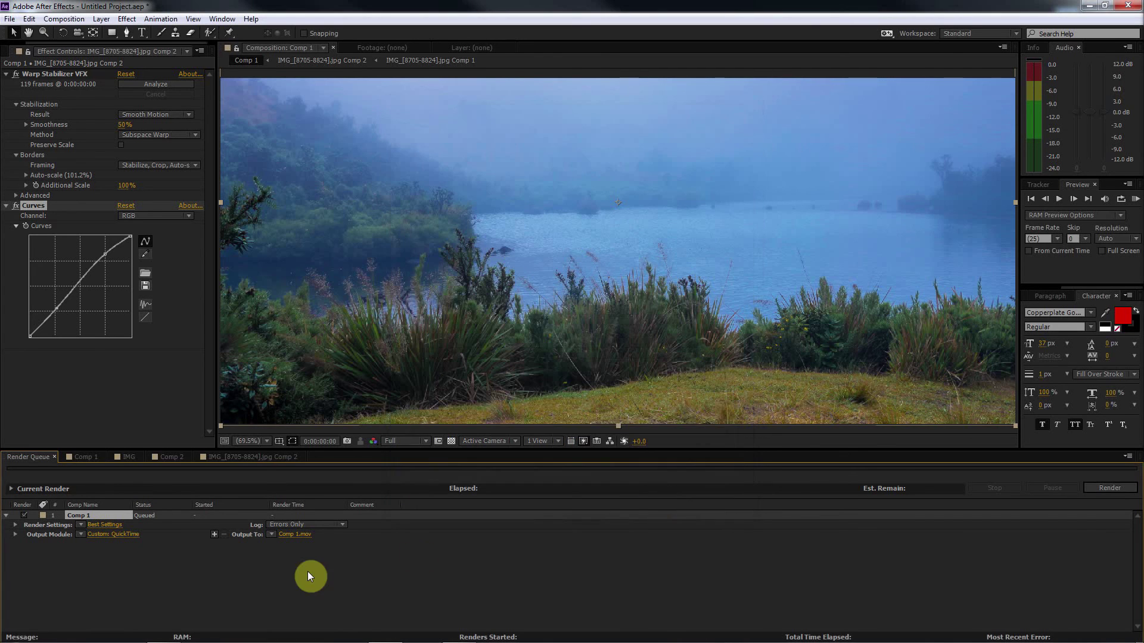
# Point the output file to Desktop/Comp 1.mov and begin rendering from the Render Queue
pyautogui.click(294, 534)
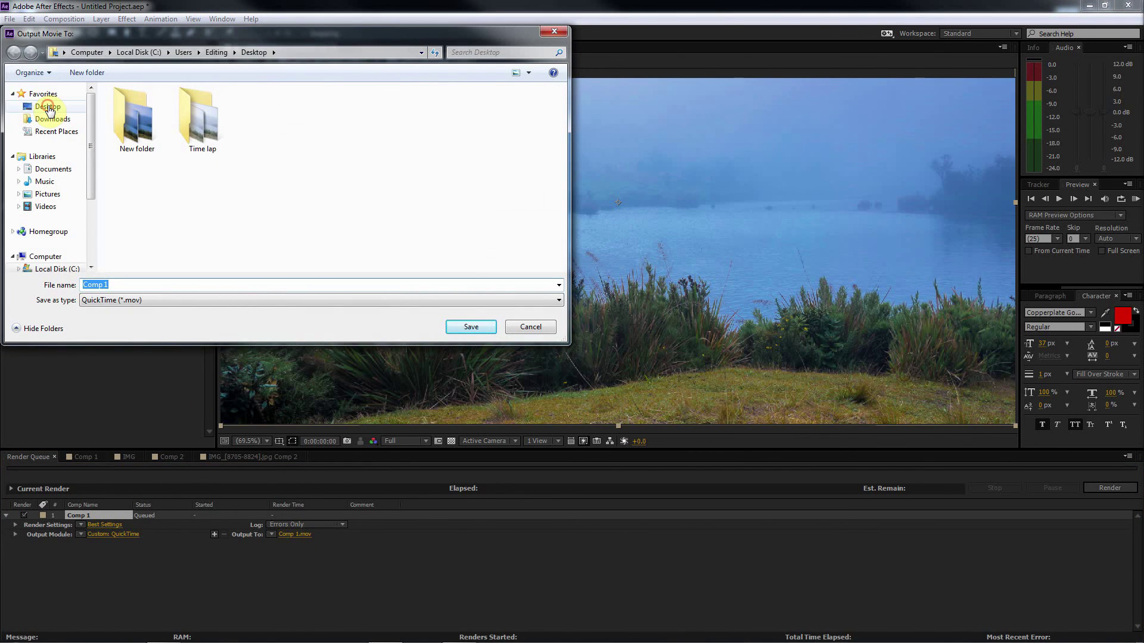
pyautogui.click(47, 107)
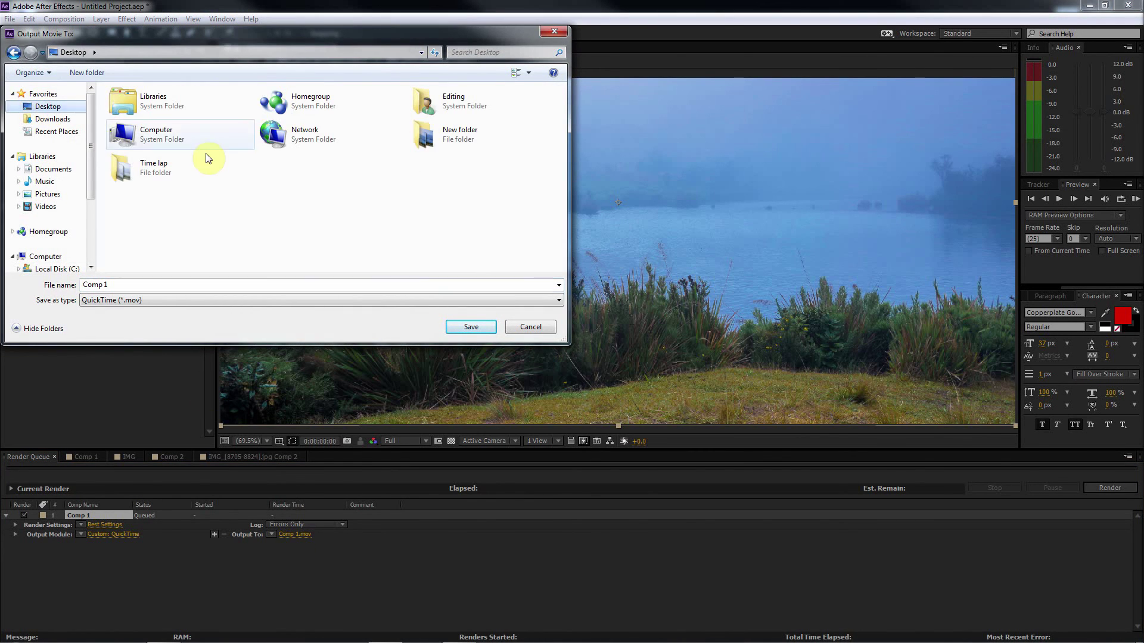
pyautogui.click(471, 326)
pyautogui.click(1109, 488)
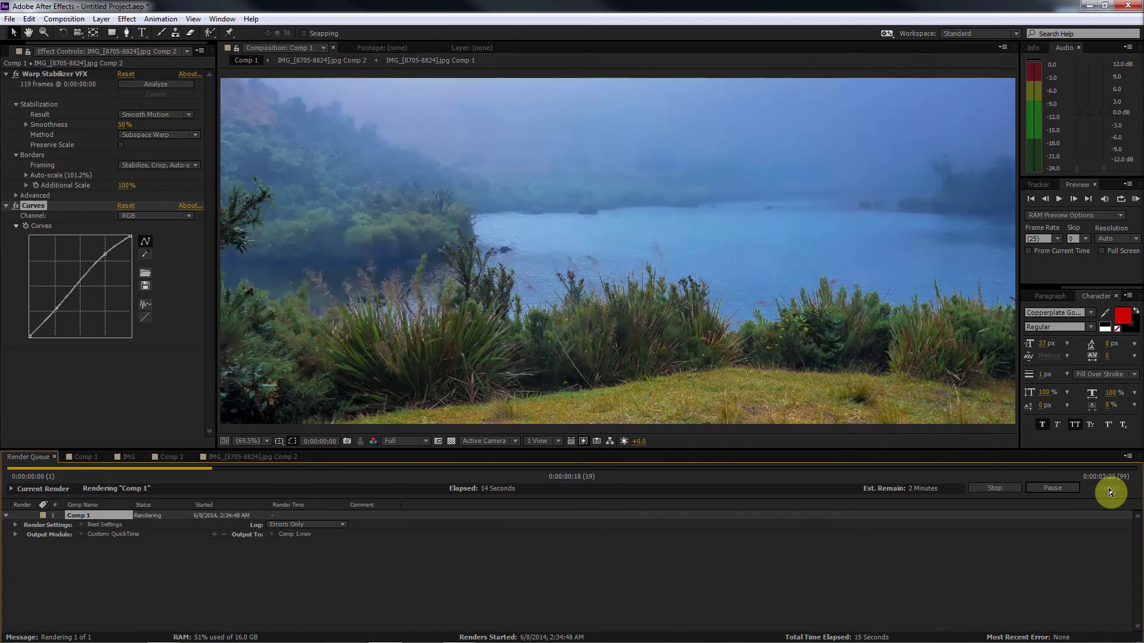